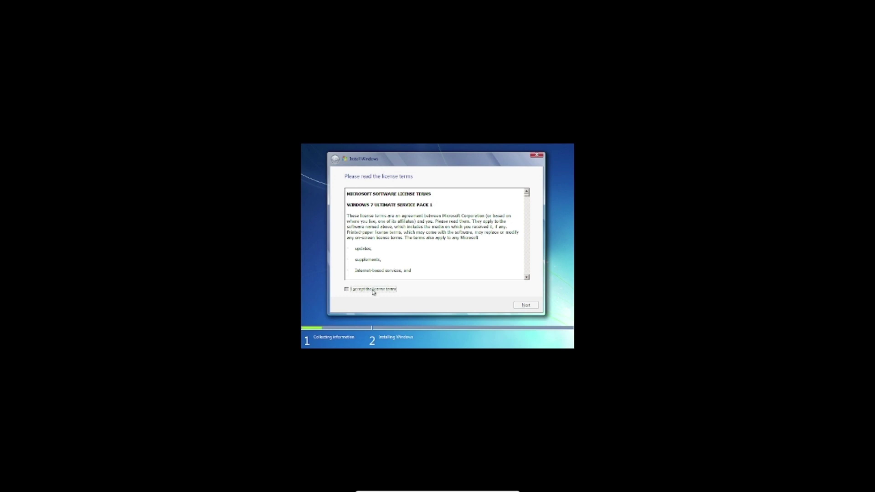
Step: Accept the license terms, run a custom installation on the Disk 0 unallocated space, and restart the computer
{"action": "left_click", "coordinate": [372, 289]}
{"action": "left_click", "coordinate": [522, 305]}
{"action": "left_click", "coordinate": [407, 246]}
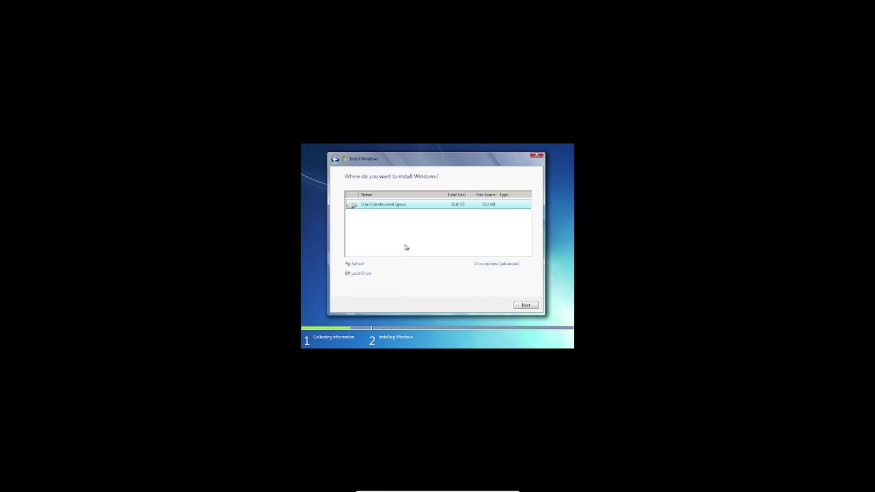
{"action": "left_click", "coordinate": [524, 305]}
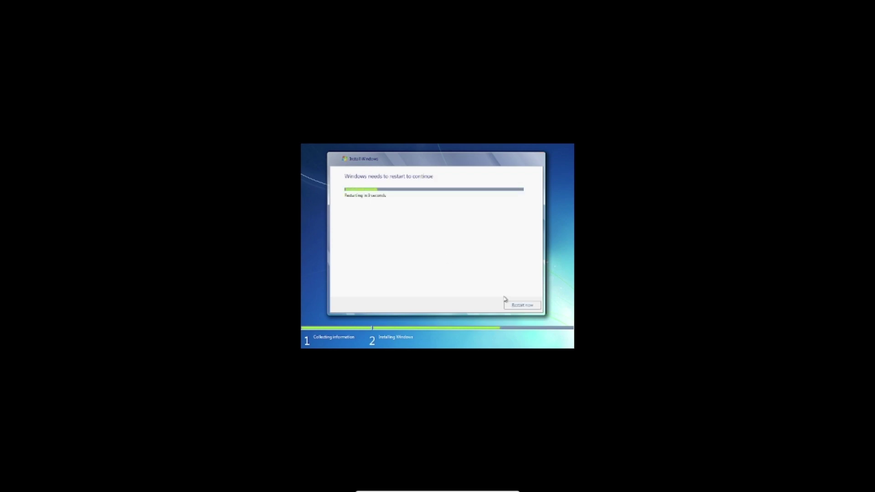
{"action": "left_click", "coordinate": [507, 300]}
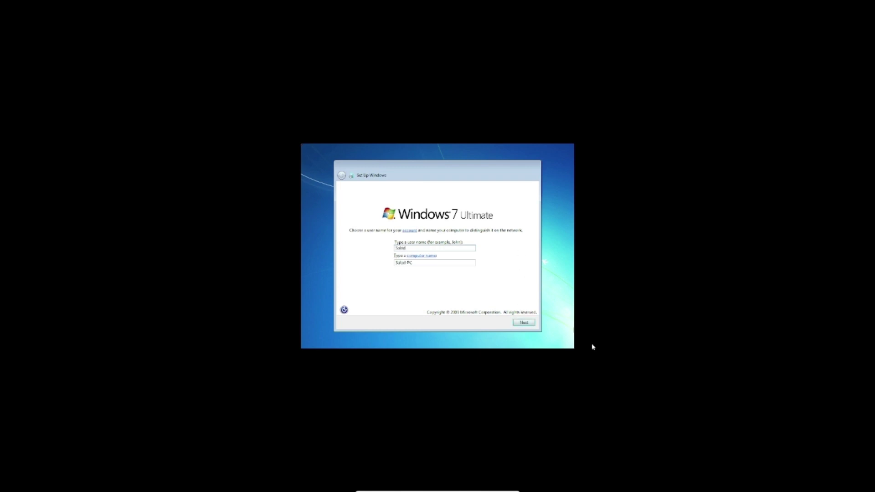
Step: Accept the user and computer names and set the account password with its confirmation and hint
{"action": "left_click", "coordinate": [524, 323]}
{"action": "type", "text": "****"}
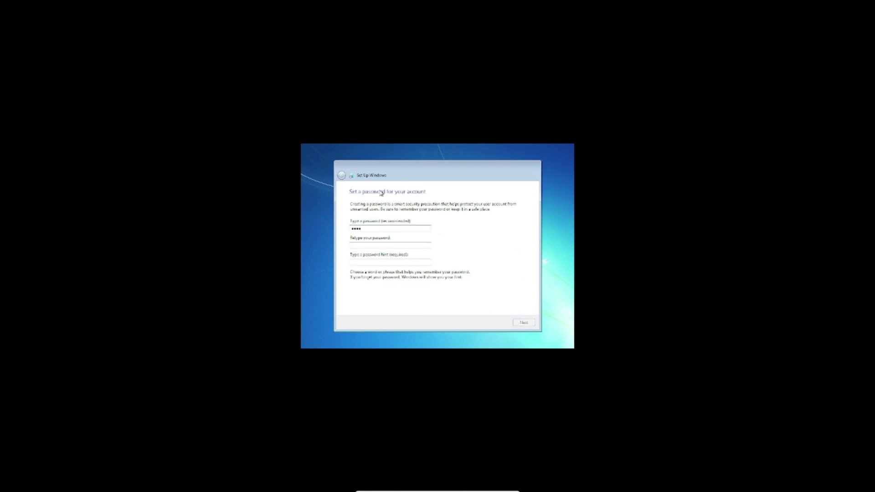
{"action": "key", "text": "Tab"}
{"action": "type", "text": "****"}
{"action": "left_click", "coordinate": [358, 262]}
{"action": "type", "text": "hint"}
{"action": "key", "text": "Return"}
{"action": "left_click", "coordinate": [497, 322]}
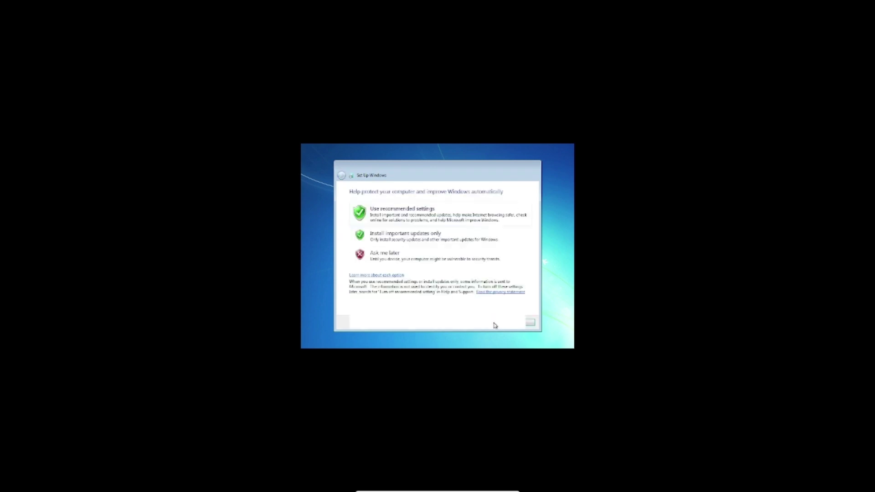
Step: Finish Windows setup with important updates only, the offered date and time, and the Public network location
{"action": "left_click", "coordinate": [412, 240]}
{"action": "left_click", "coordinate": [523, 323]}
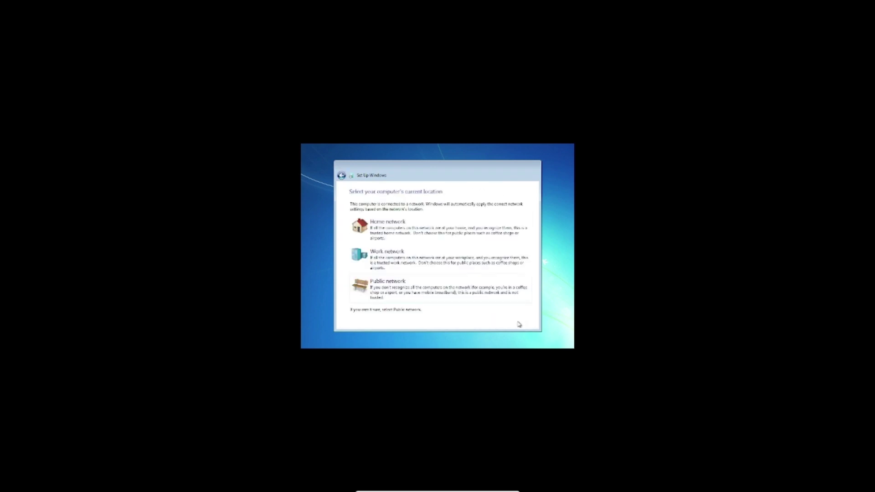
{"action": "left_click", "coordinate": [388, 292]}
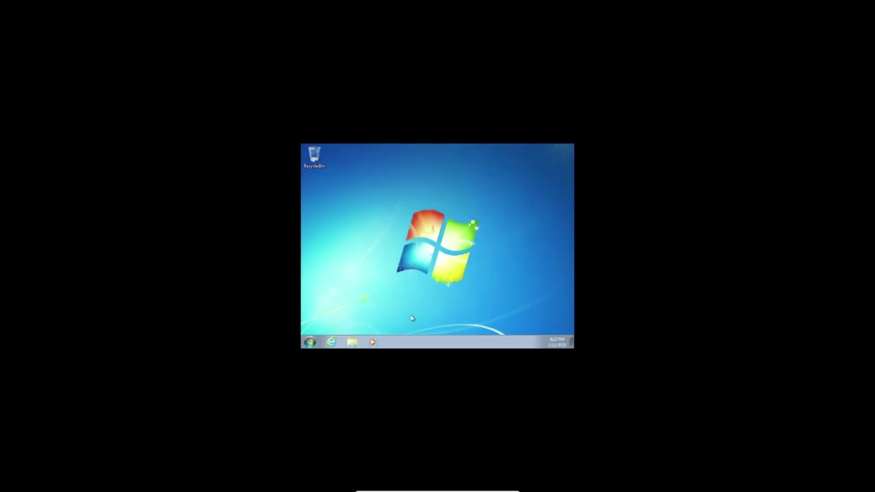
Step: Insert the VirtualBox Guest Additions CD image into the Windows 7 virtual machine
{"action": "right_click", "coordinate": [371, 270]}
{"action": "left_click", "coordinate": [377, 286]}
{"action": "mouse_move", "coordinate": [392, 490]}
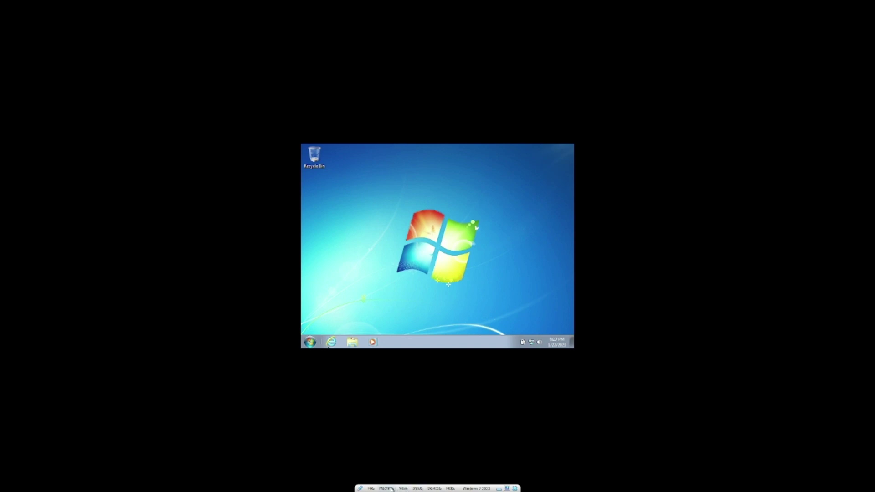
{"action": "left_click", "coordinate": [435, 489]}
{"action": "left_click", "coordinate": [465, 488]}
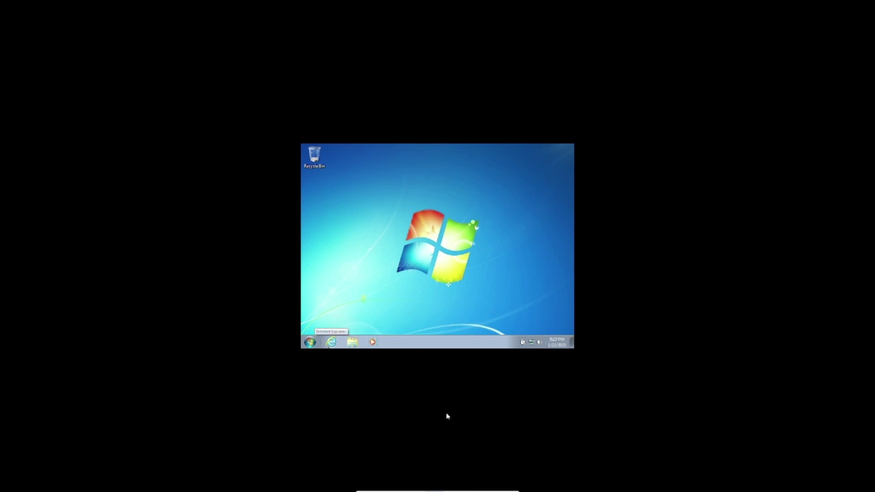
{"action": "key", "text": "super"}
{"action": "type", "text": "remote"}
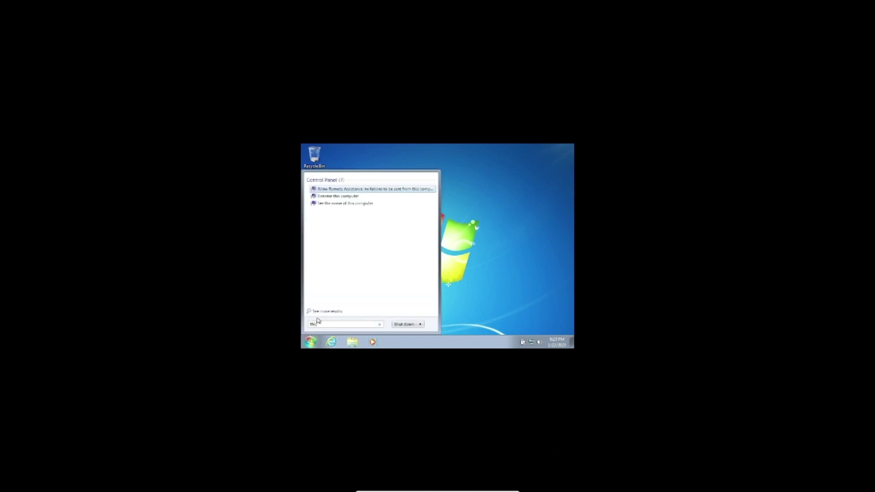
{"action": "key", "text": "Return"}
{"action": "left_click", "coordinate": [475, 178]}
Step: Find Computer with the search "com" and open the VirtualBox Guest Additions CD drive
{"action": "key", "text": "super"}
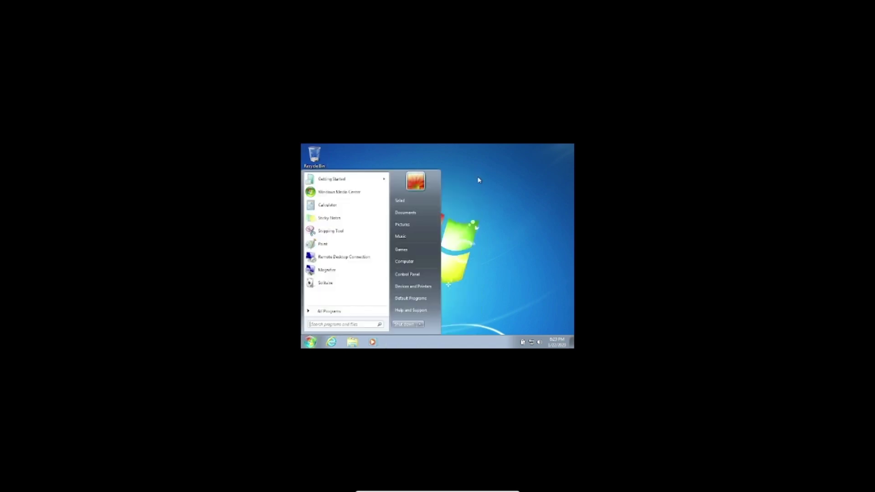
{"action": "type", "text": "com"}
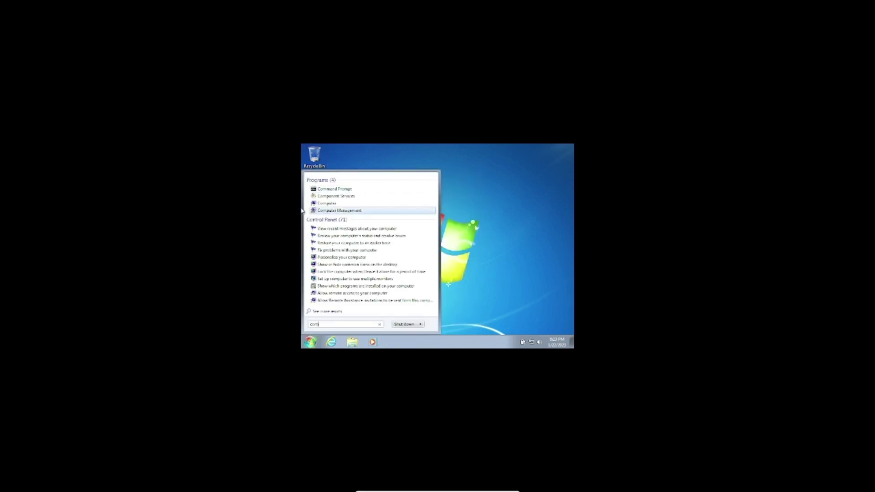
{"action": "left_click", "coordinate": [326, 203]}
{"action": "left_click", "coordinate": [377, 224]}
{"action": "double_click", "coordinate": [377, 223]}
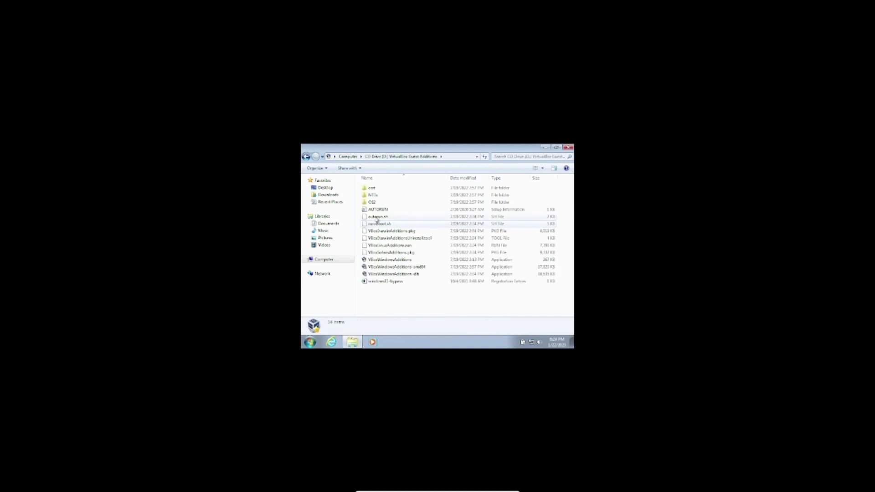
Step: Run VBoxWindowsAdditions-amd64, allow it to make changes, and start the Guest Additions installation with the default options
{"action": "left_click", "coordinate": [376, 268]}
{"action": "double_click", "coordinate": [376, 270]}
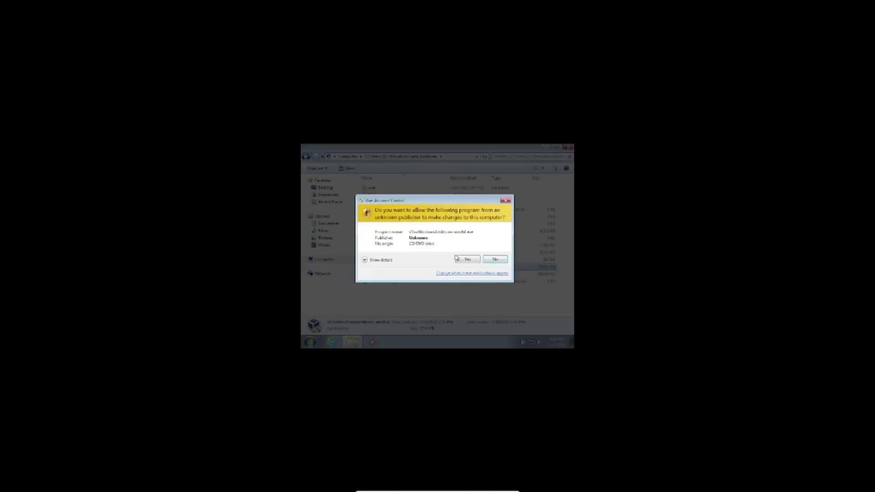
{"action": "left_click_drag", "start_coordinate": [455, 202], "coordinate": [445, 259]}
{"action": "left_click", "coordinate": [465, 317]}
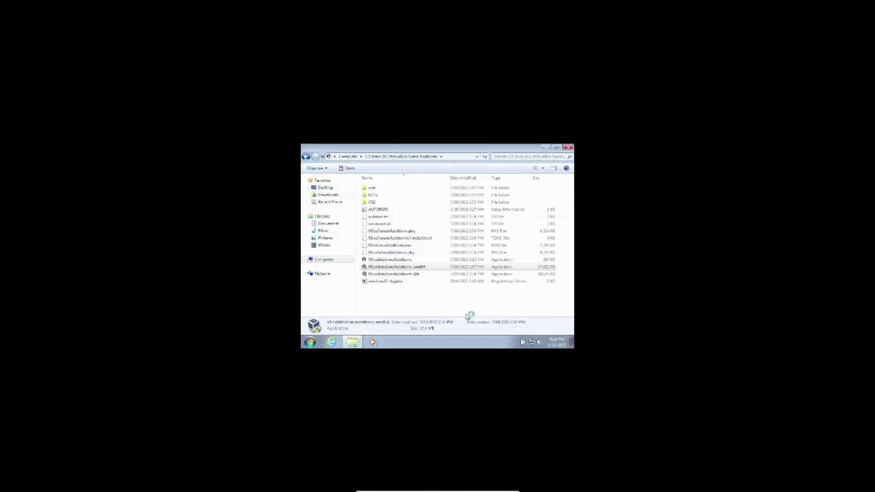
{"action": "left_click", "coordinate": [475, 298]}
{"action": "left_click", "coordinate": [474, 297]}
{"action": "left_click", "coordinate": [475, 298]}
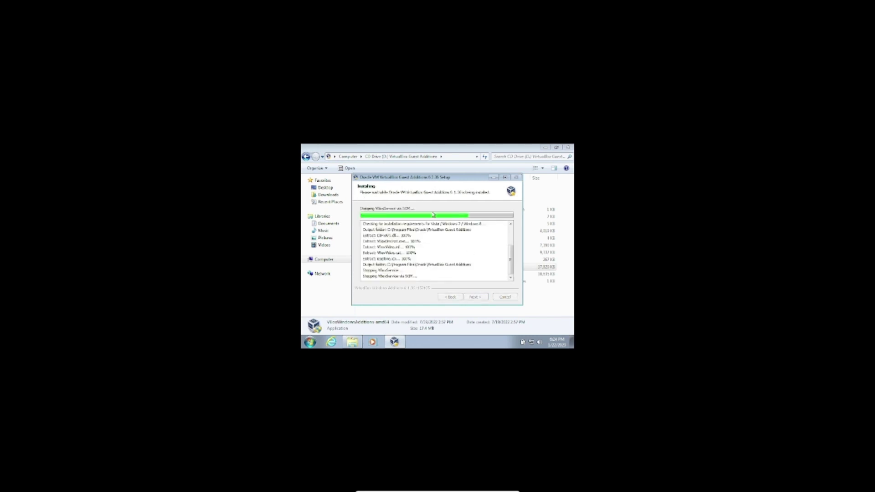
Step: Approve the Oracle Corporation device software and finish the Guest Additions setup with an immediate reboot
{"action": "left_click_drag", "start_coordinate": [476, 182], "coordinate": [481, 185]}
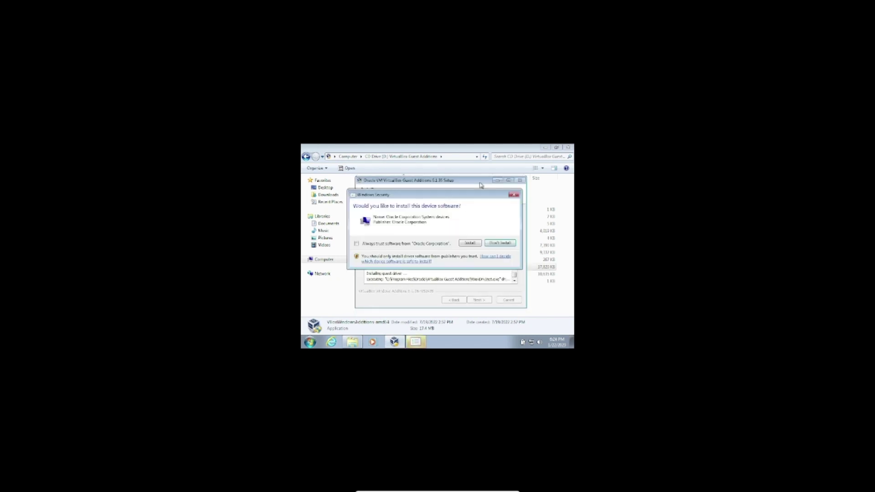
{"action": "left_click", "coordinate": [466, 243]}
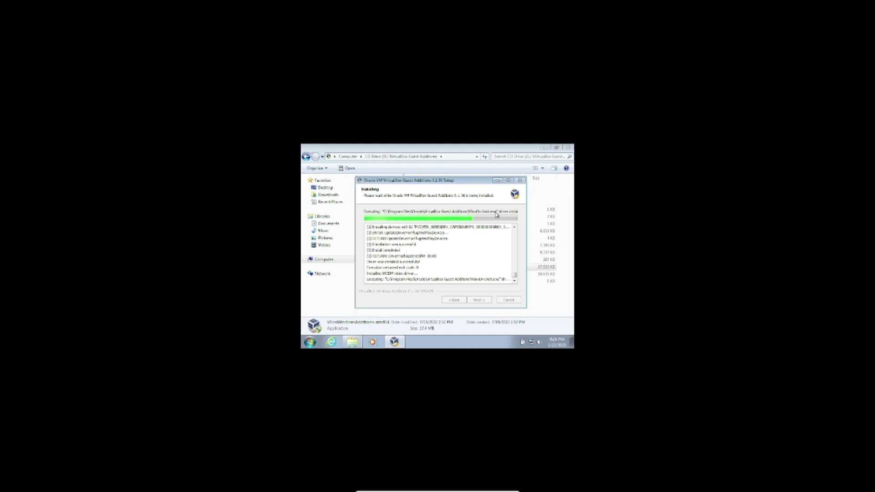
{"action": "left_click_drag", "start_coordinate": [459, 182], "coordinate": [405, 193]}
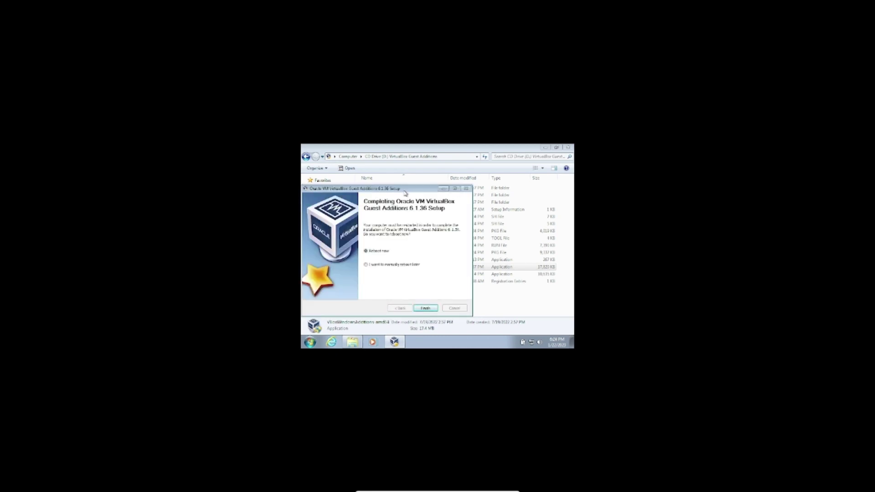
{"action": "left_click", "coordinate": [425, 308]}
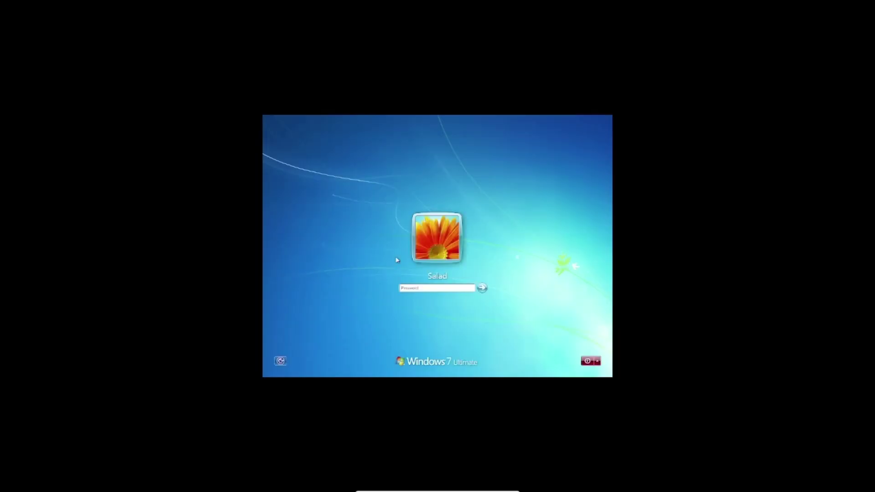
Step: Sign in to the Windows account with its password
{"action": "key", "text": "Return"}
{"action": "key", "text": "super"}
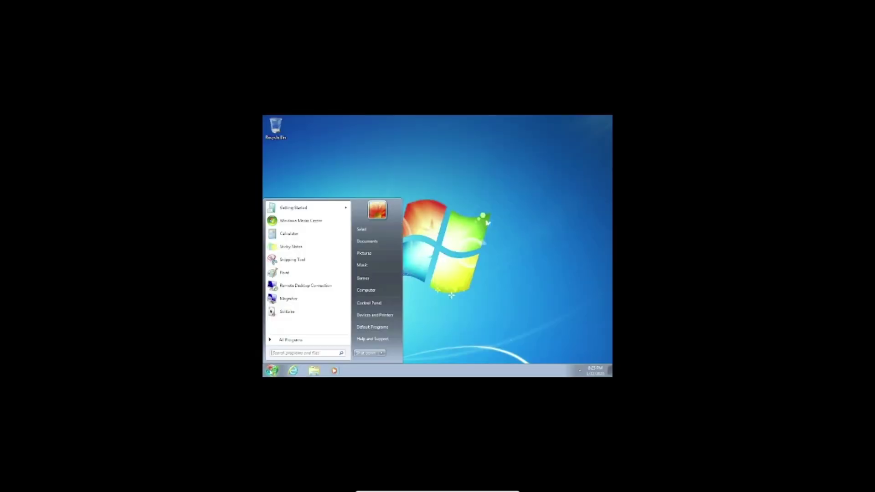
Step: Open the desktop's screen resolution settings
{"action": "right_click", "coordinate": [439, 277]}
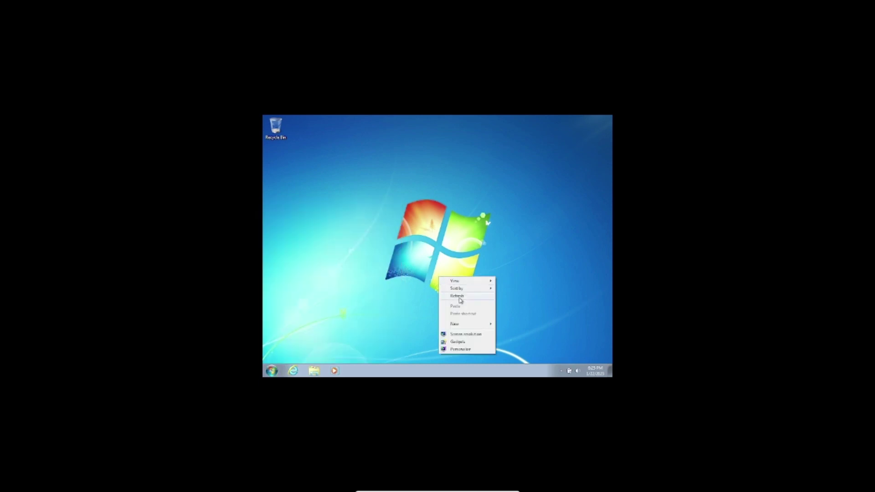
{"action": "left_click", "coordinate": [453, 337]}
Step: Try the display at 1920 × 1440 and at 1600 × 1200, reverting each change
{"action": "left_click", "coordinate": [411, 240]}
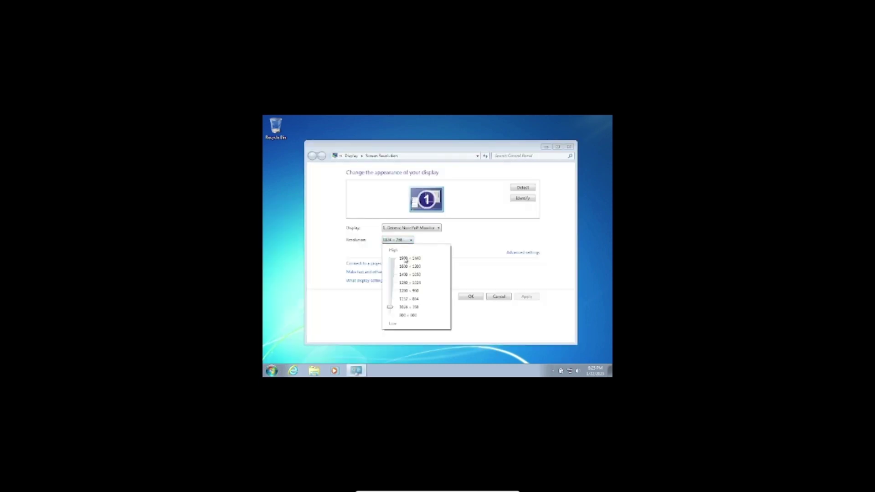
{"action": "left_click_drag", "start_coordinate": [391, 308], "coordinate": [392, 258]}
{"action": "left_click", "coordinate": [491, 288]}
{"action": "left_click", "coordinate": [526, 296]}
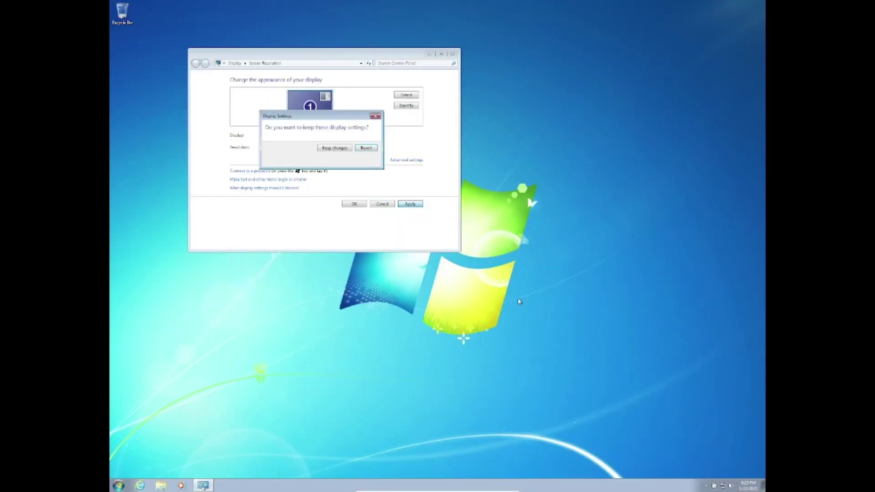
{"action": "left_click", "coordinate": [348, 149]}
{"action": "left_click", "coordinate": [398, 241]}
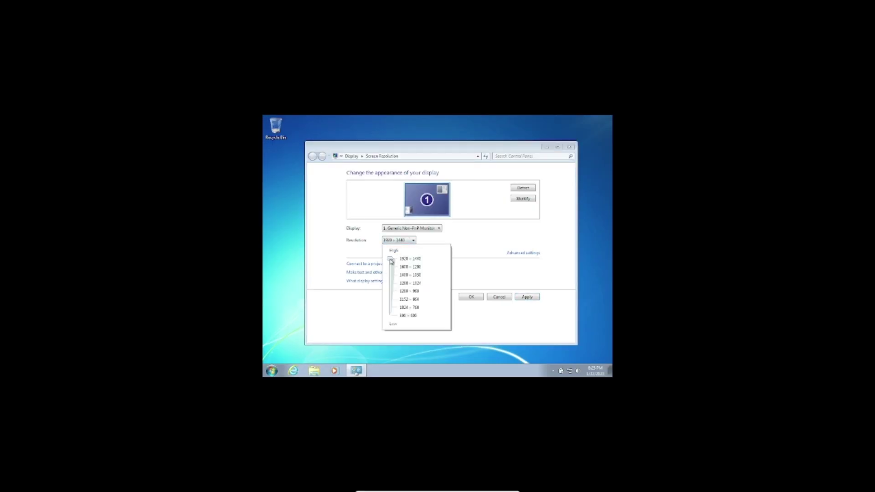
{"action": "left_click", "coordinate": [506, 291]}
{"action": "left_click", "coordinate": [527, 296]}
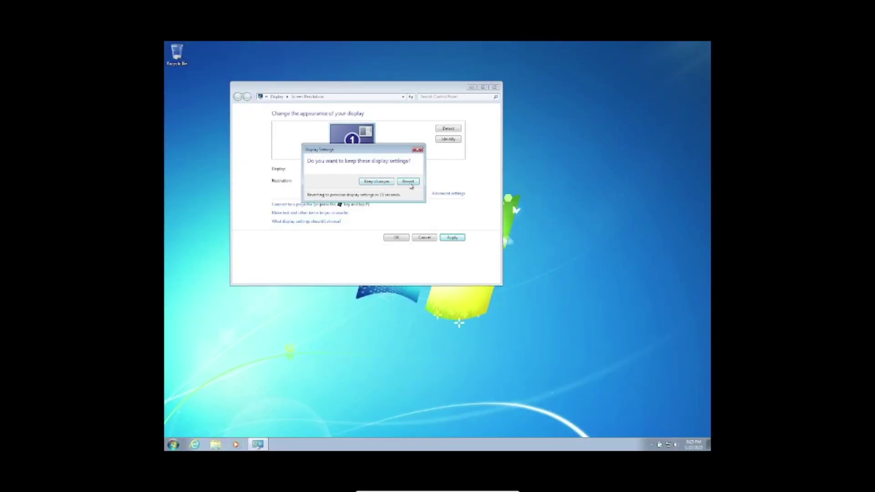
{"action": "left_click", "coordinate": [408, 181]}
Step: Set the display resolution to 1400 × 1050, keep the changes, and close the resolution settings
{"action": "left_click", "coordinate": [398, 240]}
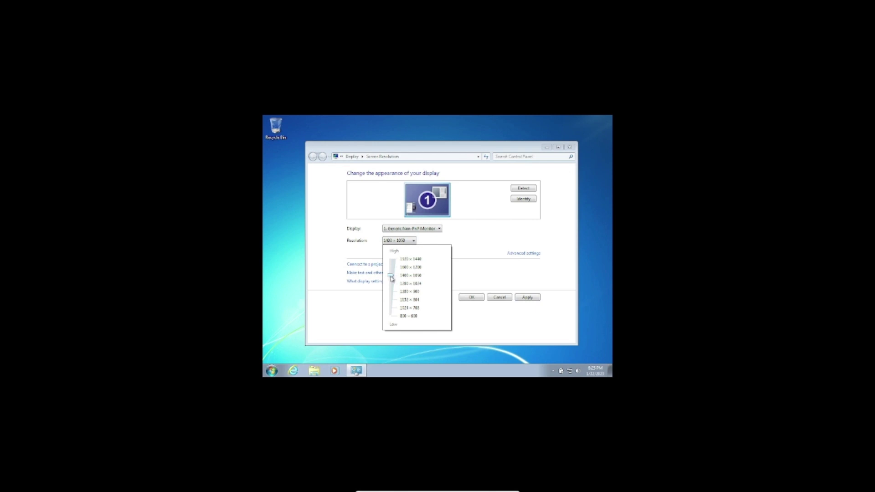
{"action": "left_click", "coordinate": [546, 316]}
{"action": "left_click", "coordinate": [529, 297]}
{"action": "left_click", "coordinate": [411, 202]}
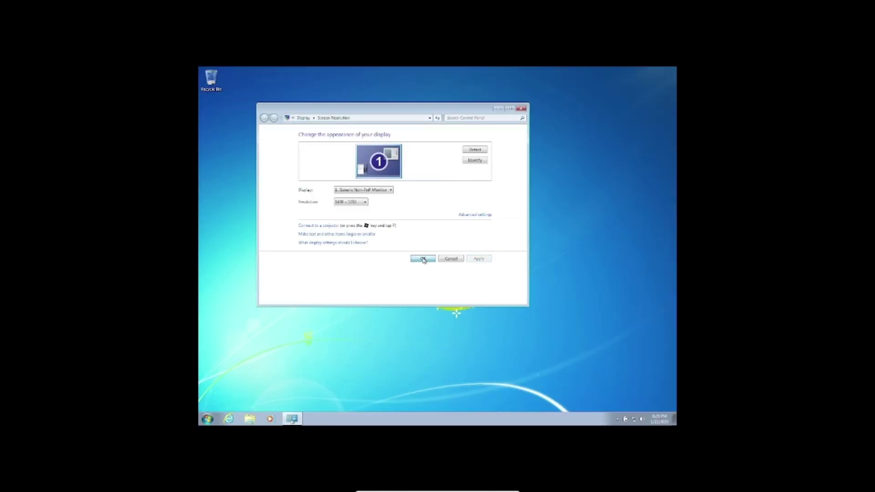
{"action": "left_click", "coordinate": [423, 259]}
Step: Open Internet Explorer, revert the separate tab row, and maximize the browser window
{"action": "left_click", "coordinate": [208, 419]}
{"action": "left_click", "coordinate": [207, 419]}
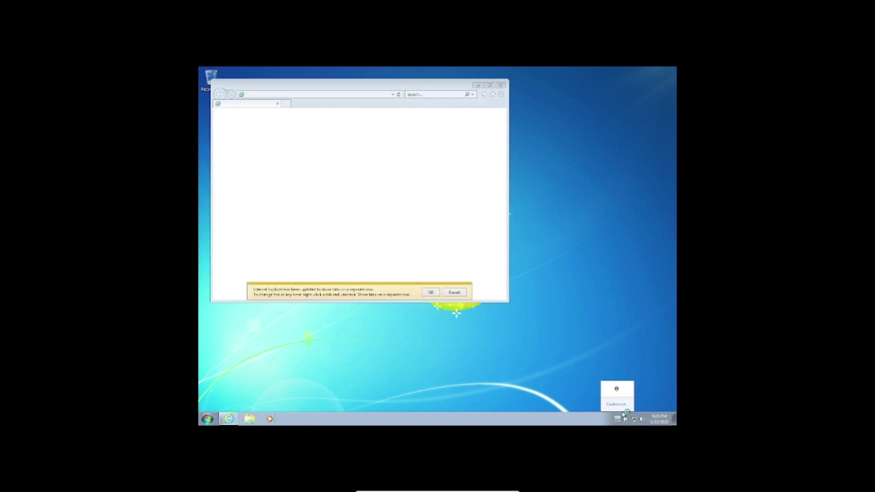
{"action": "left_click", "coordinate": [444, 292]}
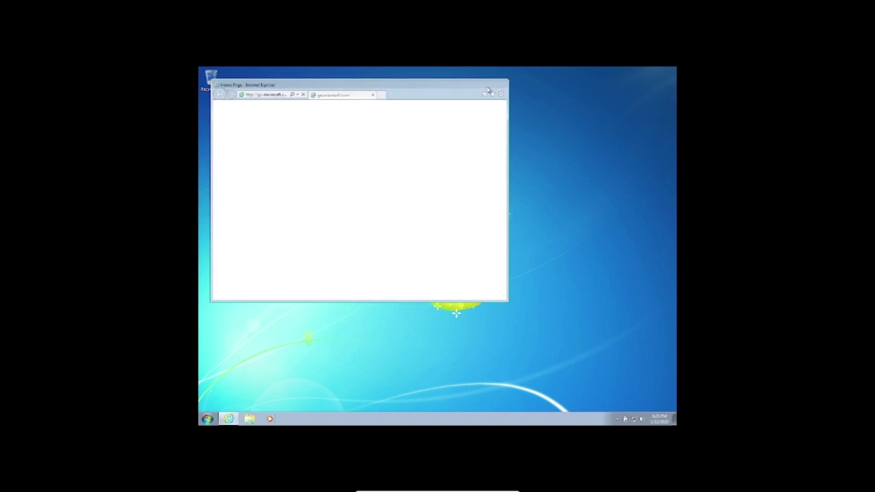
{"action": "double_click", "coordinate": [398, 86]}
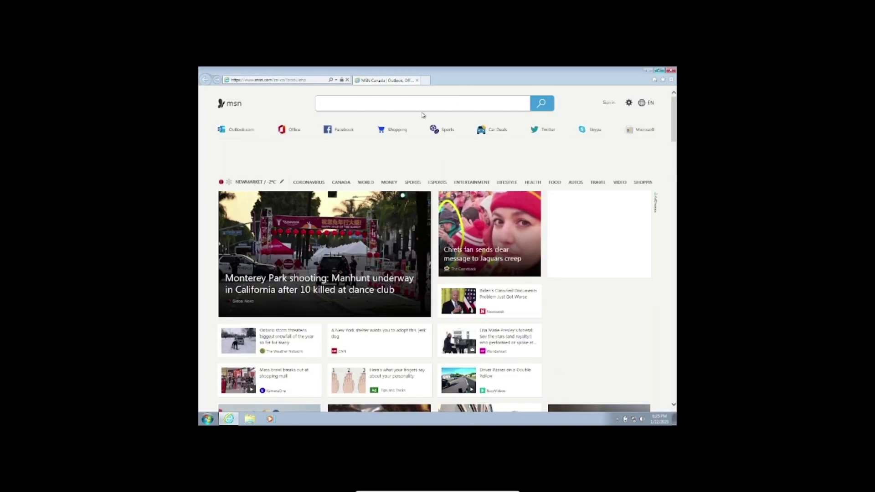
Step: Search the web from MSN for "gogle download" and start the Chrome download from Google's official result
{"action": "left_click", "coordinate": [422, 107]}
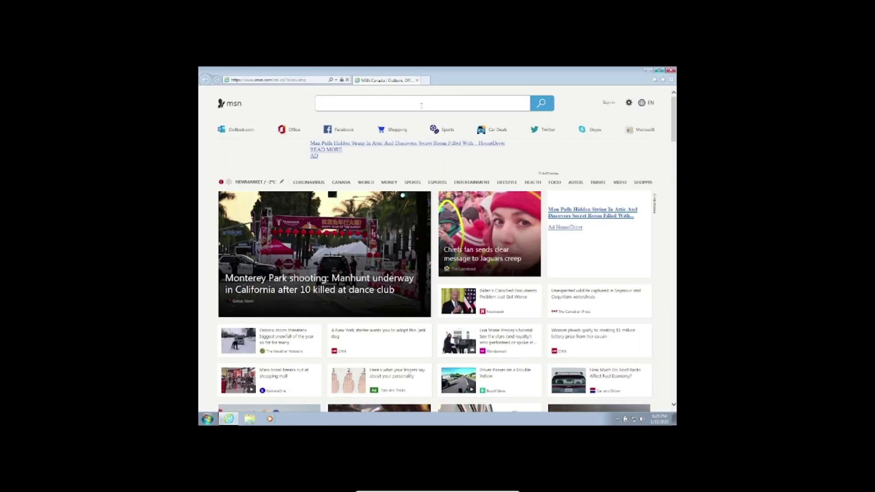
{"action": "type", "text": "ac"}
{"action": "type", "text": "gle download"}
{"action": "key", "text": "Return"}
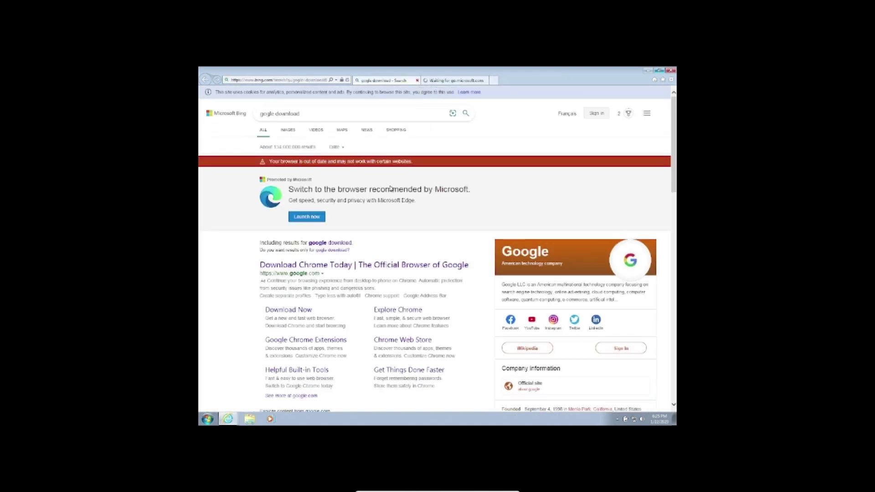
{"action": "left_click", "coordinate": [304, 264]}
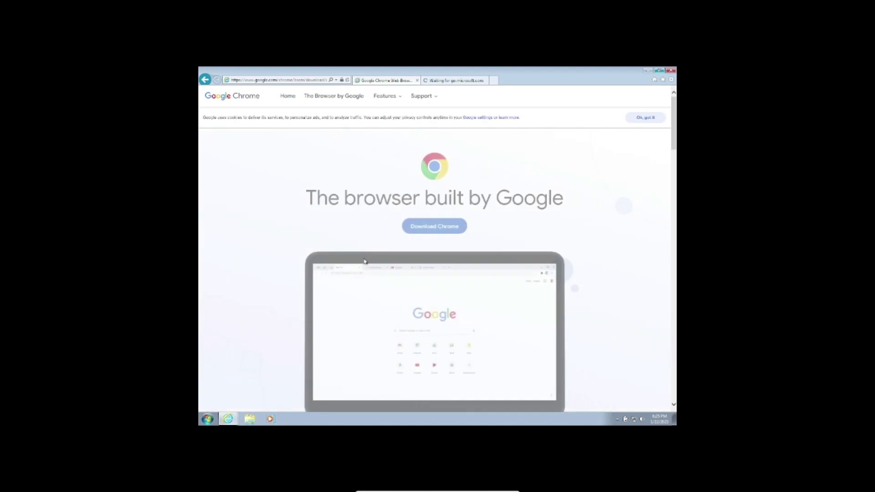
{"action": "left_click", "coordinate": [421, 220]}
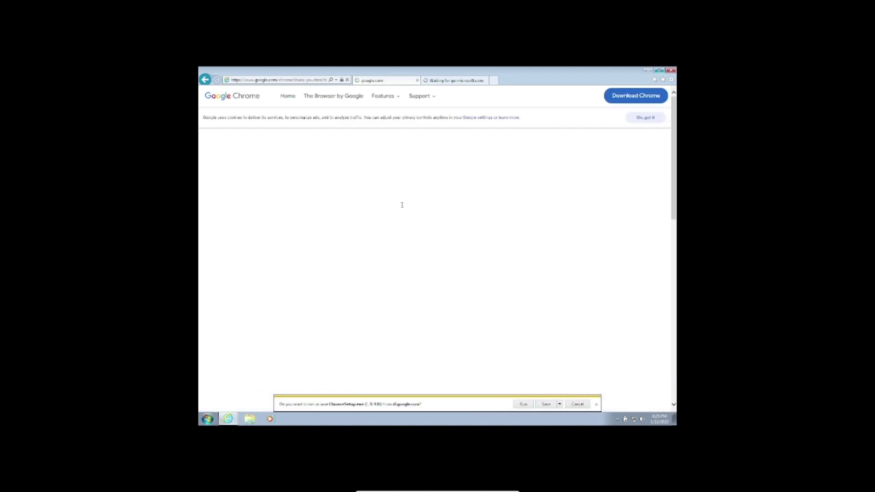
Step: Run ChromeSetup.exe, allow it to make changes to the computer, and clear the Internet Explorer window off the desktop
{"action": "left_click", "coordinate": [545, 406]}
{"action": "left_click", "coordinate": [499, 404]}
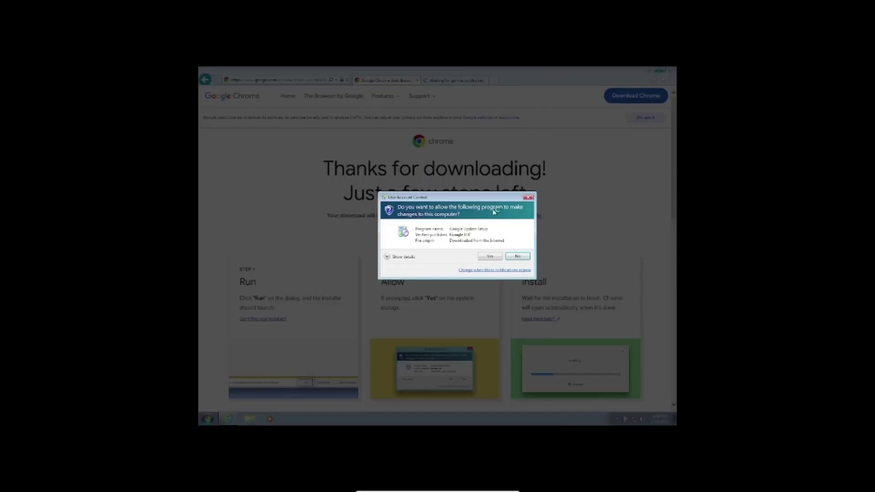
{"action": "left_click", "coordinate": [492, 254]}
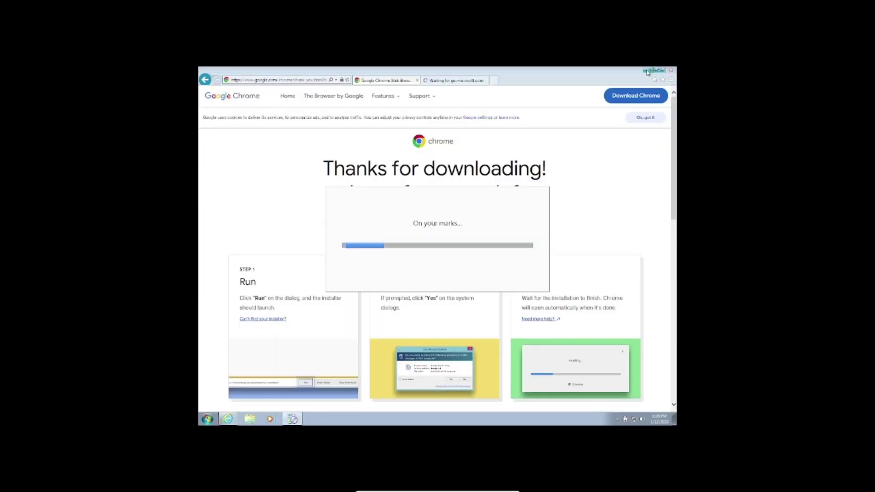
{"action": "left_click", "coordinate": [420, 247]}
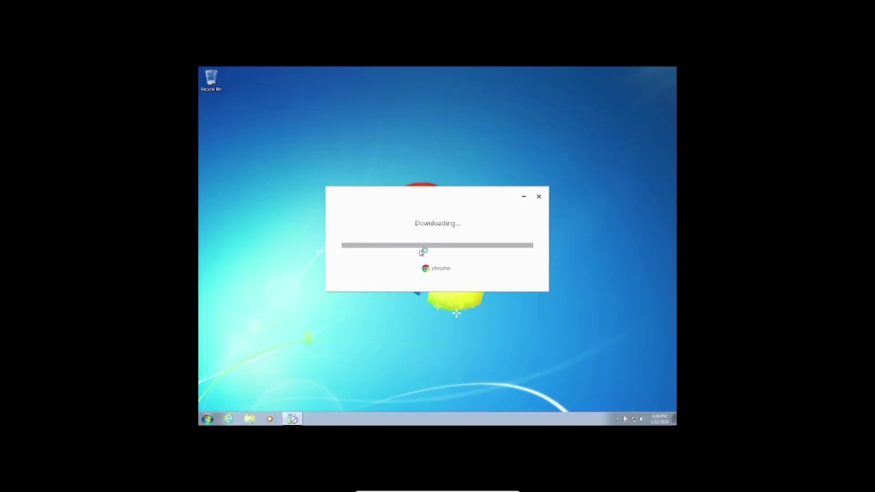
Step: Open the desktop gadget gallery and add the Picture Puzzle, Clock and Calendar gadgets
{"action": "right_click", "coordinate": [341, 337]}
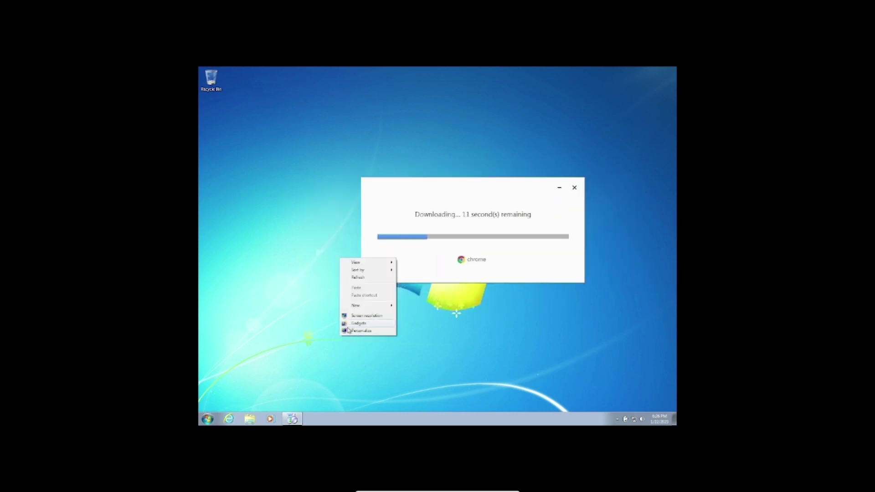
{"action": "left_click", "coordinate": [349, 324]}
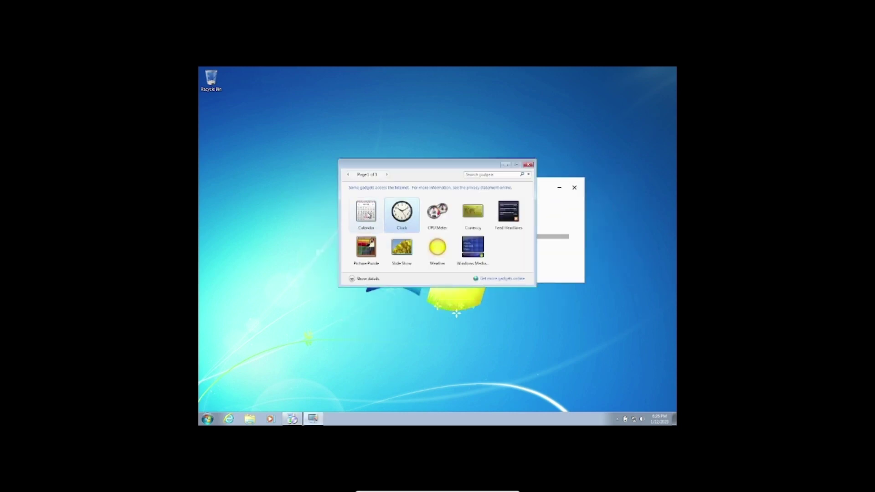
{"action": "double_click", "coordinate": [365, 251]}
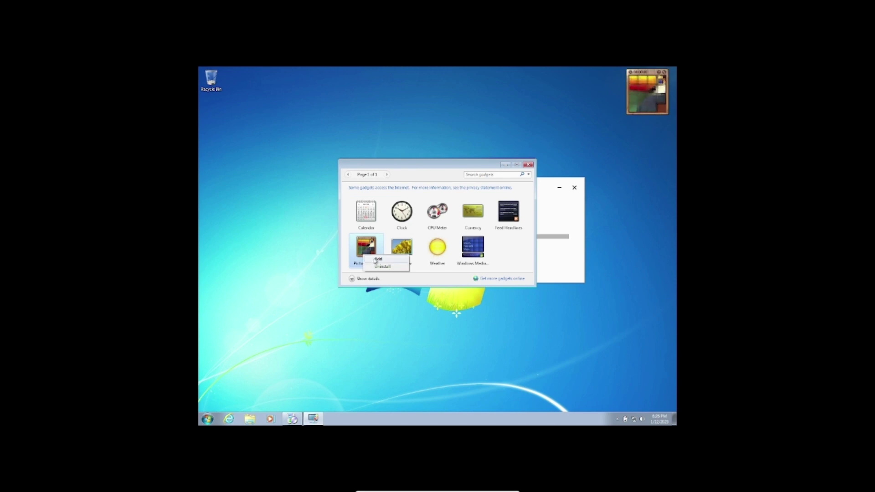
{"action": "double_click", "coordinate": [402, 214]}
{"action": "double_click", "coordinate": [366, 212]}
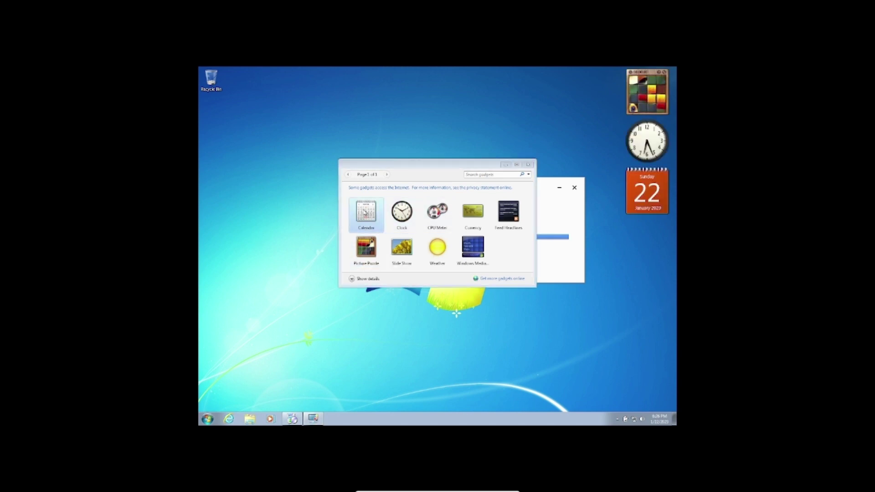
Step: Add the Slide Show, Weather, Windows Media Center and Feed Headlines gadgets to the desktop
{"action": "double_click", "coordinate": [405, 252]}
{"action": "double_click", "coordinate": [404, 248]}
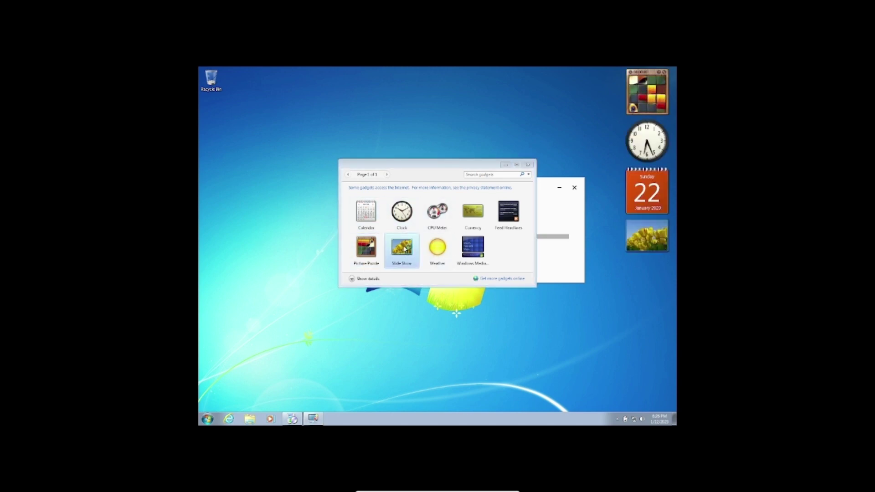
{"action": "left_click", "coordinate": [673, 259]}
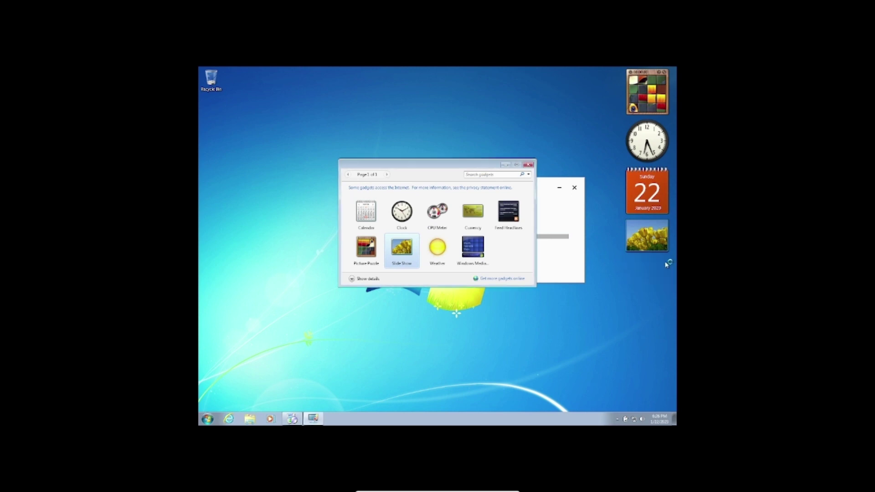
{"action": "double_click", "coordinate": [436, 251]}
{"action": "double_click", "coordinate": [473, 249]}
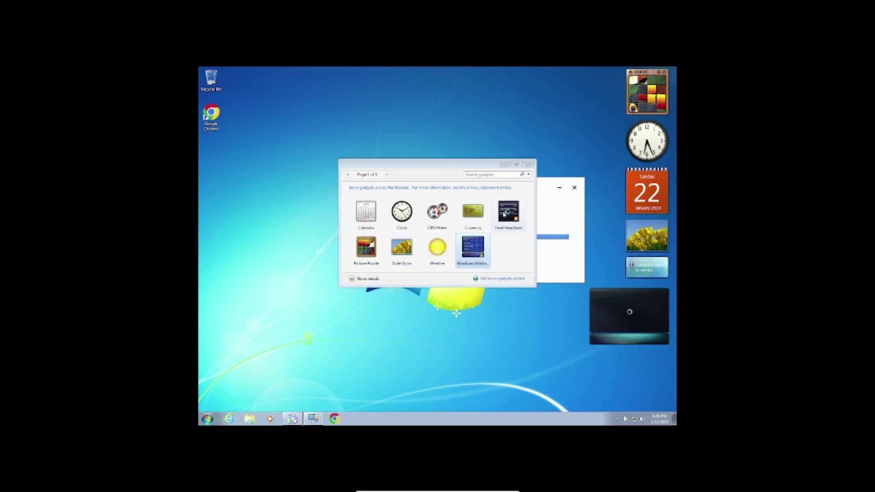
{"action": "double_click", "coordinate": [504, 214]}
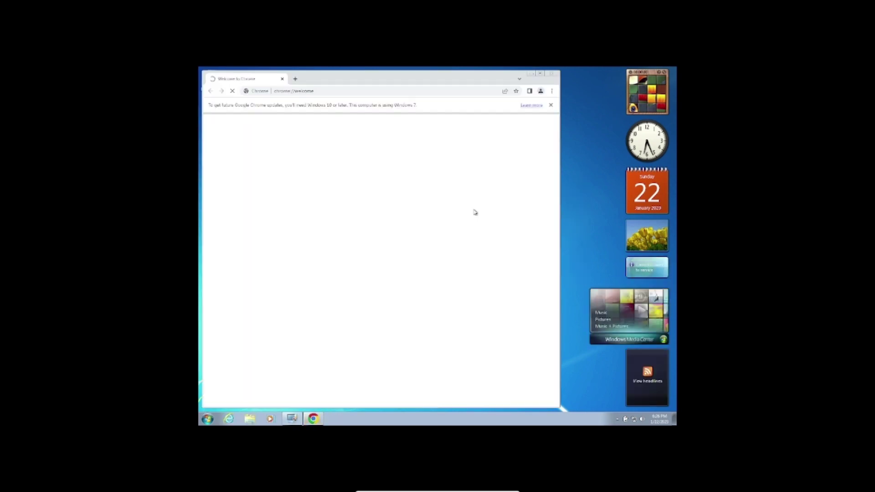
Step: Replace Chrome's welcome tab with a new tab and apply the medium aqua color theme
{"action": "left_click", "coordinate": [295, 81]}
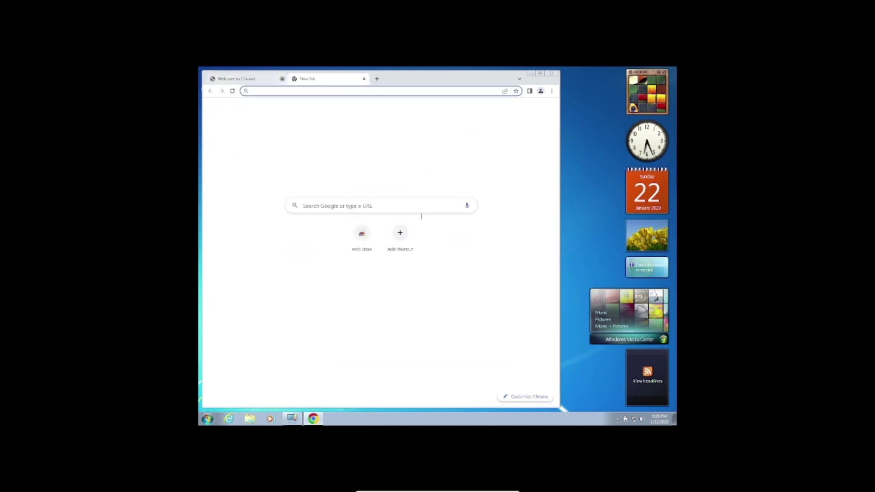
{"action": "left_click", "coordinate": [282, 79]}
{"action": "left_click", "coordinate": [524, 396]}
{"action": "left_click", "coordinate": [283, 231]}
{"action": "left_click", "coordinate": [431, 299]}
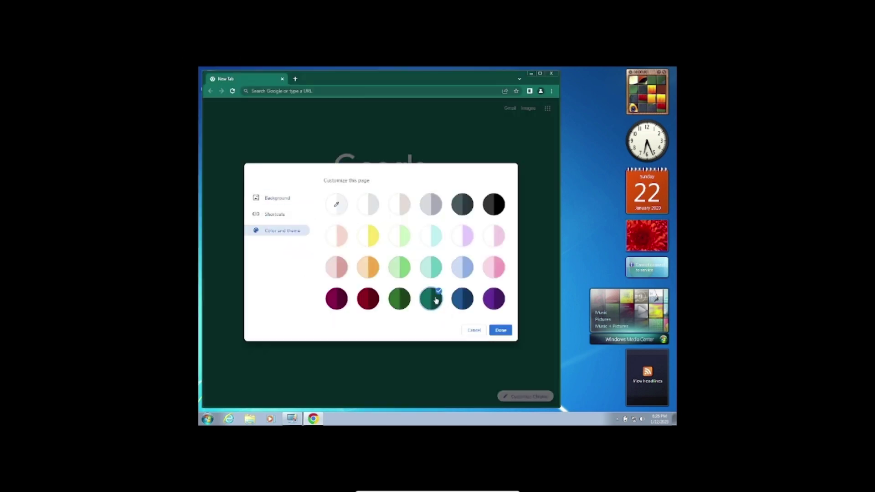
{"action": "left_click", "coordinate": [431, 267]}
{"action": "left_click", "coordinate": [500, 330]}
Step: Search the web for "windows 7 64 drivers" and read the driver update instructions on the drivers.com page
{"action": "left_click", "coordinate": [298, 88]}
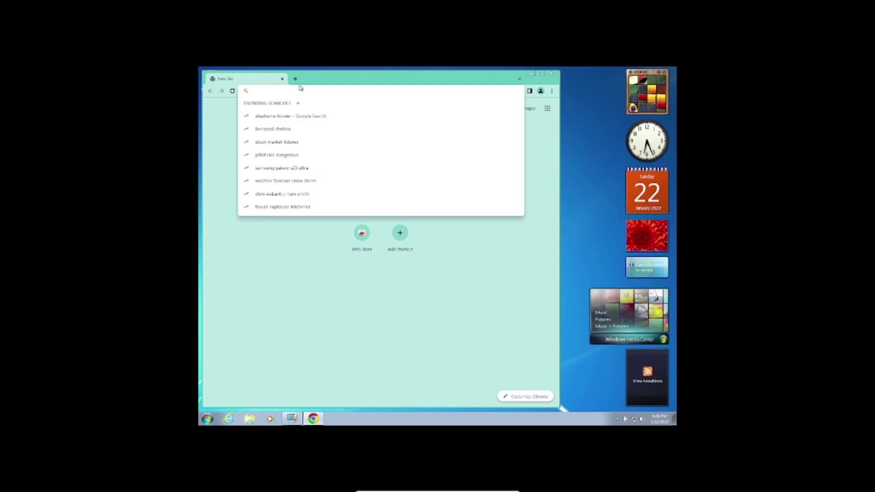
{"action": "type", "text": "windows 7 64 drivers"}
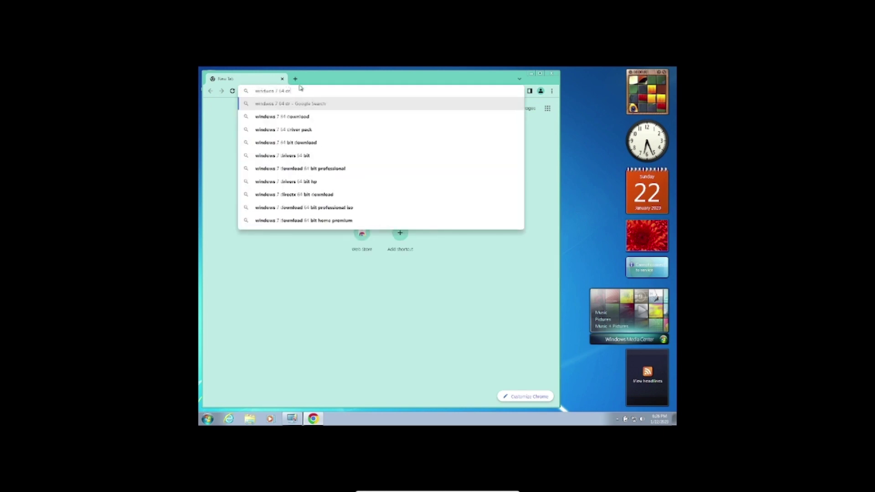
{"action": "key", "text": "Return"}
{"action": "left_click", "coordinate": [247, 199]}
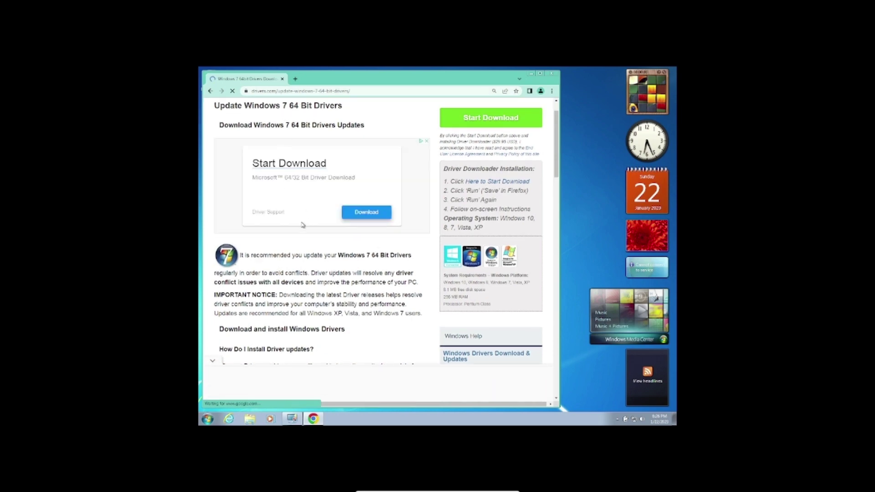
{"action": "scroll", "coordinate": [313, 217], "scroll_direction": "down", "scroll_amount": 5}
{"action": "left_click_drag", "start_coordinate": [238, 227], "coordinate": [350, 281]}
{"action": "left_click", "coordinate": [350, 282]}
{"action": "scroll", "coordinate": [351, 282], "scroll_direction": "down", "scroll_amount": 2}
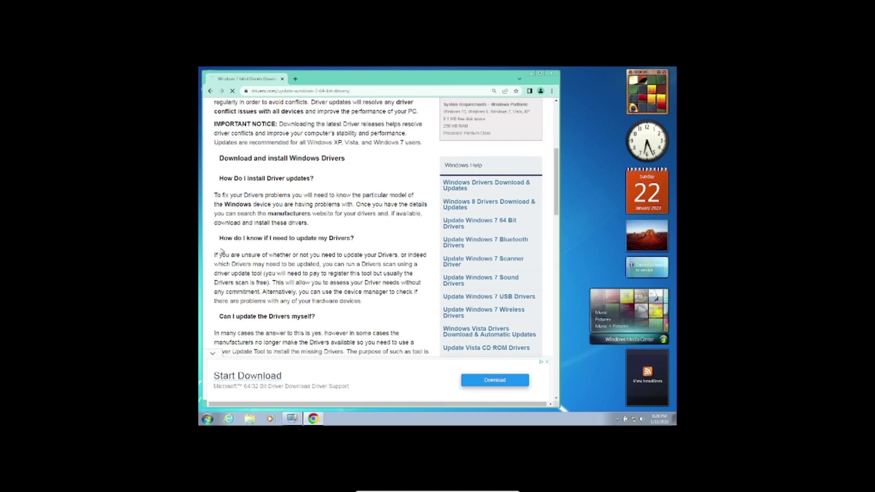
{"action": "left_click_drag", "start_coordinate": [221, 251], "coordinate": [346, 319]}
{"action": "left_click", "coordinate": [346, 319]}
Step: Search for "process hacker download" in a new tab and open the SourceForge Downloads result
{"action": "left_click", "coordinate": [295, 79]}
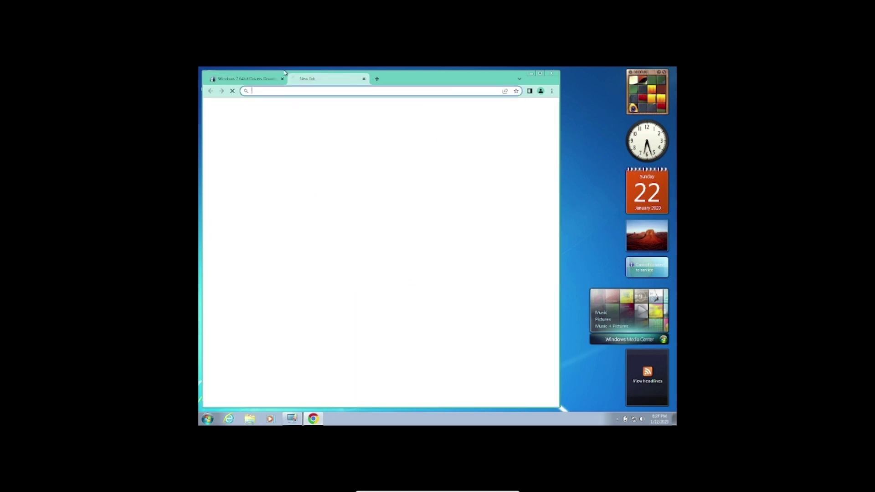
{"action": "type", "text": "process hacker dow"}
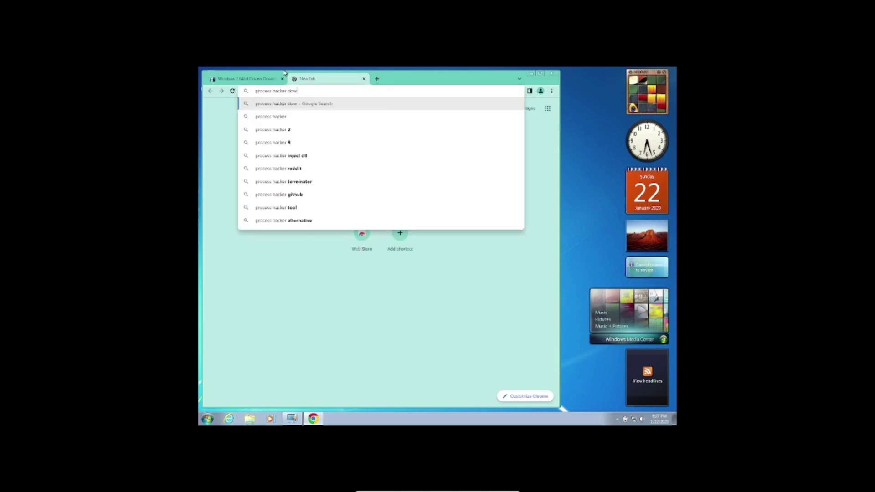
{"action": "type", "text": "nload"}
{"action": "key", "text": "Return"}
{"action": "left_click", "coordinate": [245, 174]}
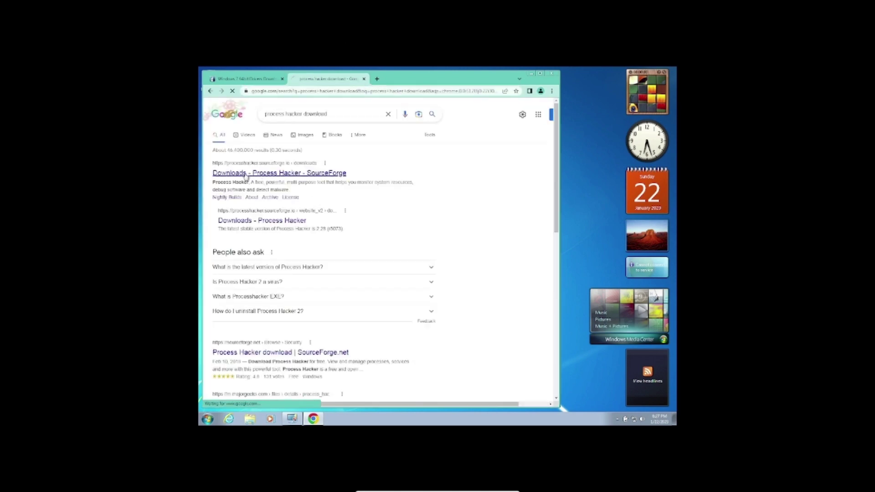
Step: Close the Windows 7 drivers tab and download the recommended processhacker-2.39-setup.exe
{"action": "left_click", "coordinate": [282, 79]}
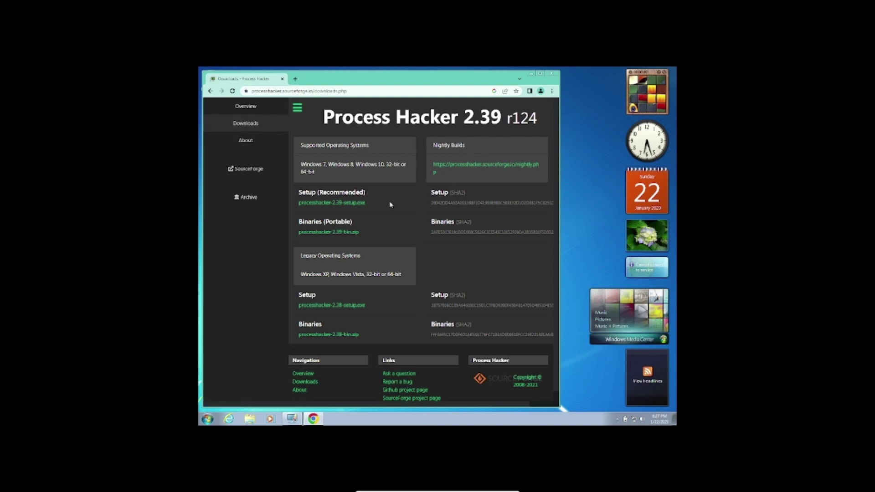
{"action": "left_click", "coordinate": [325, 204]}
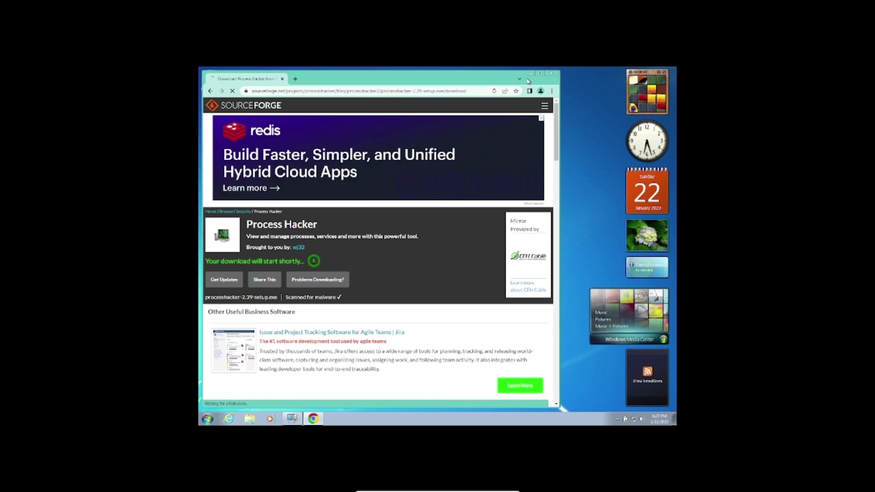
{"action": "scroll", "coordinate": [410, 283], "scroll_direction": "down", "scroll_amount": 1}
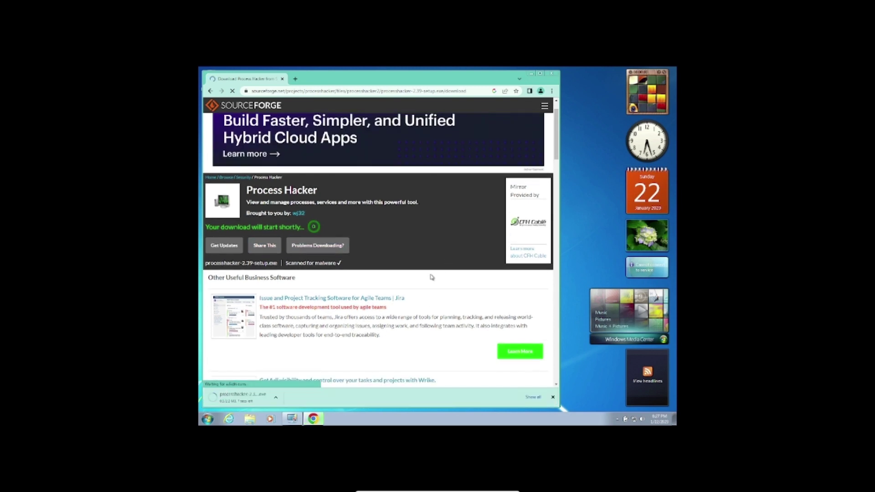
Step: Open a new browser tab and check the network connection in the Network and Sharing Center
{"action": "left_click", "coordinate": [295, 79]}
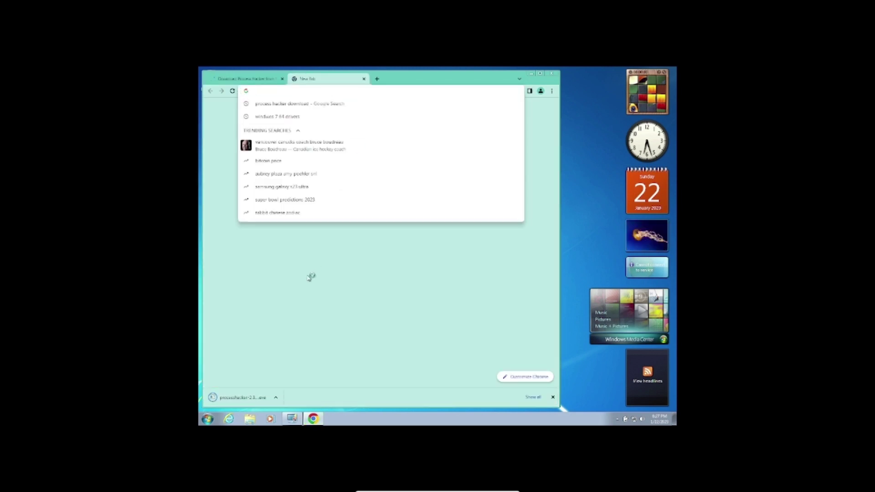
{"action": "left_click", "coordinate": [635, 419]}
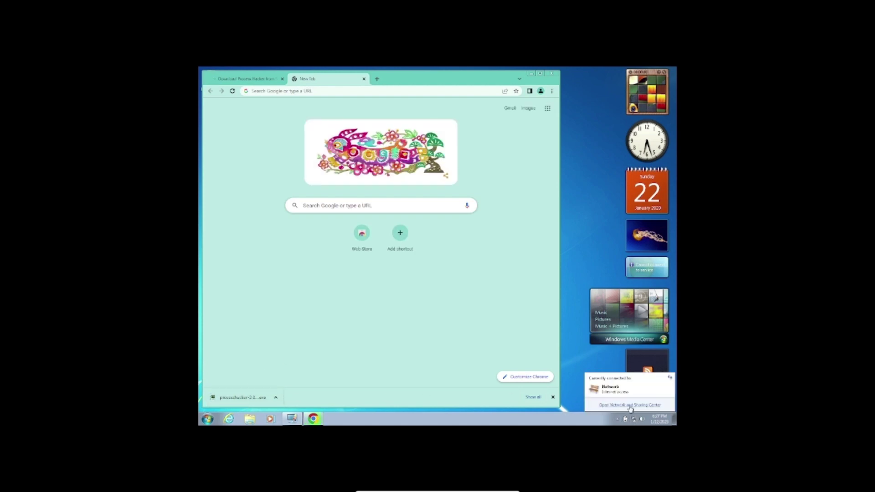
{"action": "left_click", "coordinate": [630, 405]}
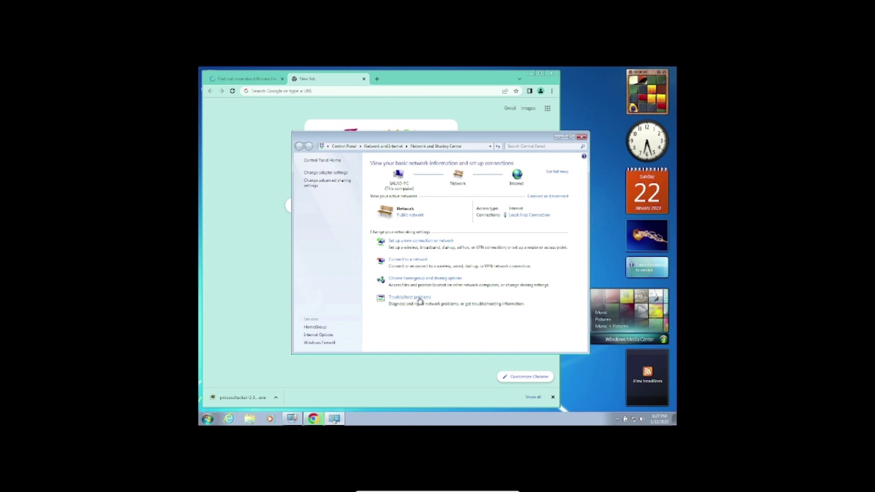
Step: Run the downloaded Process Hacker setup file and allow it to make changes to the computer
{"action": "left_click", "coordinate": [241, 398]}
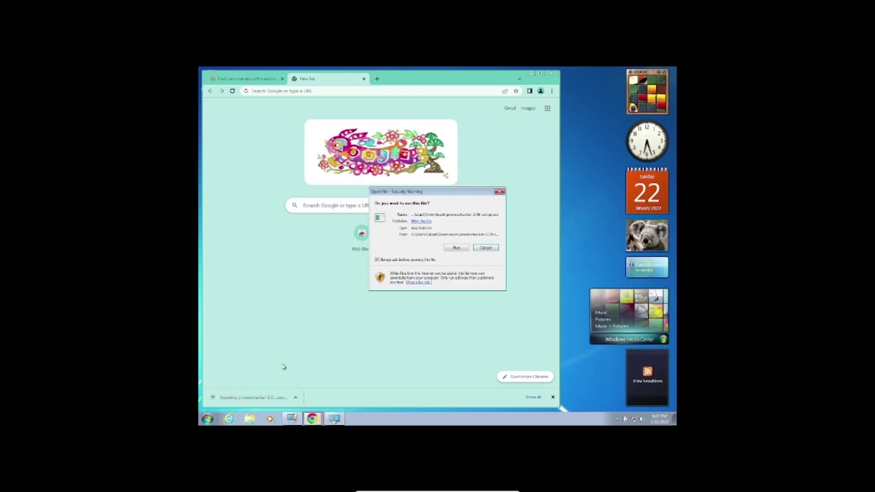
{"action": "left_click", "coordinate": [456, 248]}
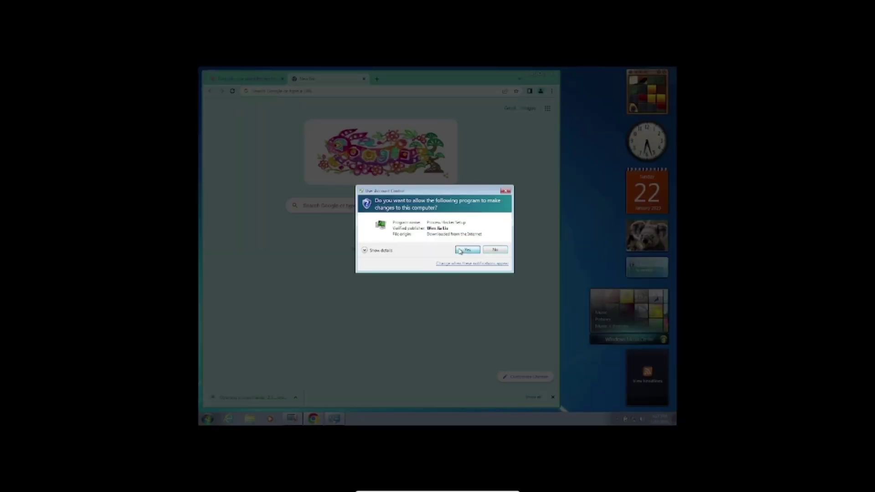
{"action": "left_click", "coordinate": [460, 251]}
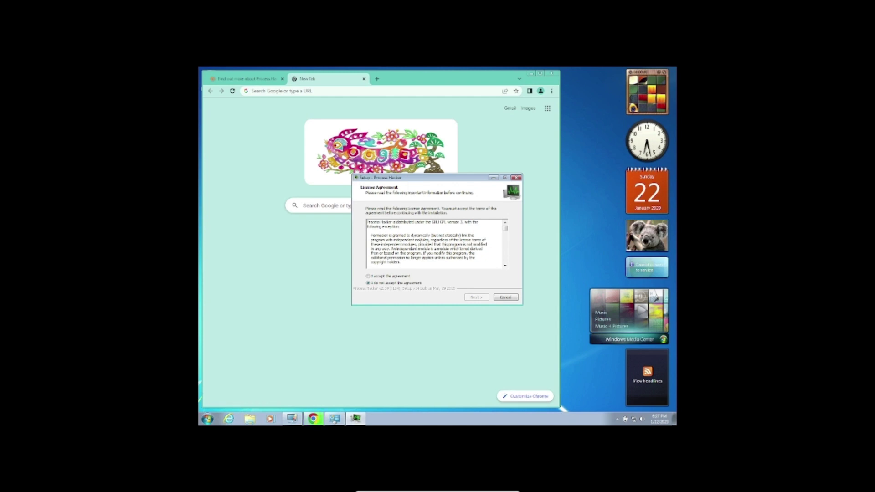
Step: Accept the license agreement, install Process Hacker with the default options and Start Menu folder, and launch it on finishing
{"action": "left_click", "coordinate": [469, 298]}
{"action": "left_click", "coordinate": [469, 299]}
{"action": "left_click", "coordinate": [468, 298]}
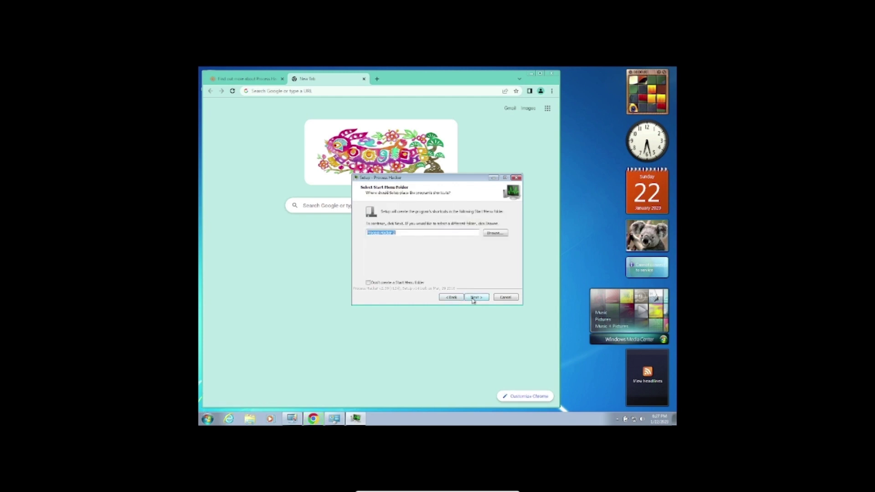
{"action": "left_click", "coordinate": [469, 298]}
{"action": "left_click", "coordinate": [469, 299]}
{"action": "left_click", "coordinate": [478, 298]}
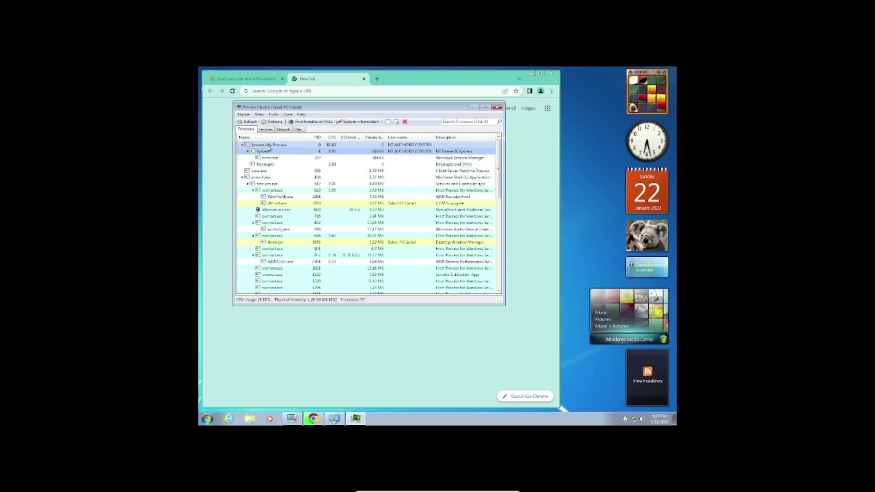
Step: Close Process Hacker, clear Chrome off the desktop, relaunch Process Hacker from its desktop shortcut, and examine the running processes
{"action": "left_click", "coordinate": [498, 107]}
{"action": "left_click", "coordinate": [552, 76]}
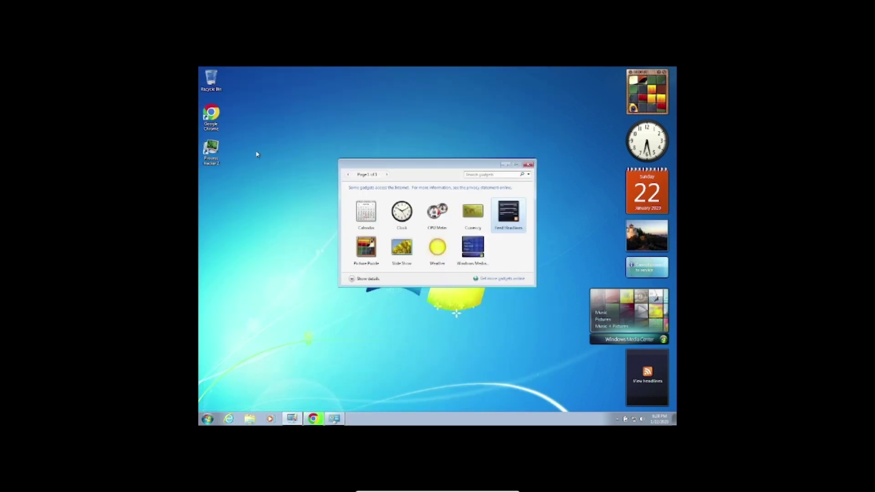
{"action": "double_click", "coordinate": [211, 150]}
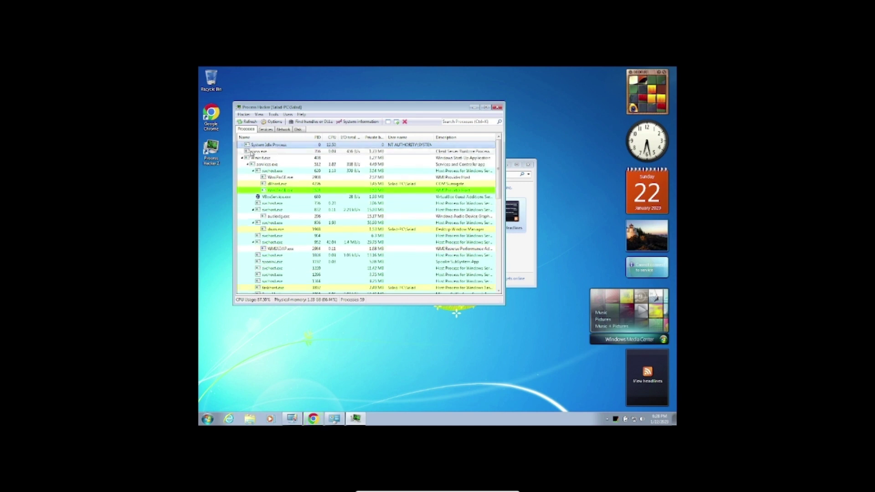
{"action": "scroll", "coordinate": [300, 228], "scroll_direction": "down", "scroll_amount": 12}
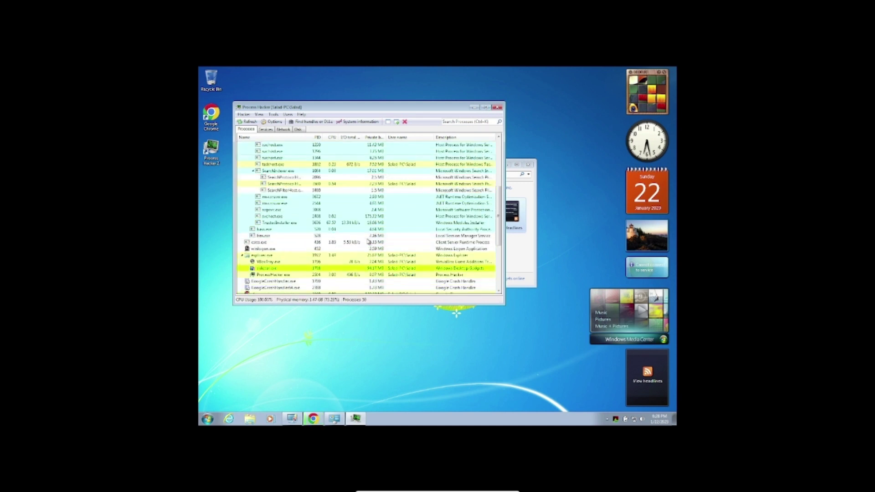
{"action": "scroll", "coordinate": [299, 228], "scroll_direction": "down", "scroll_amount": 3}
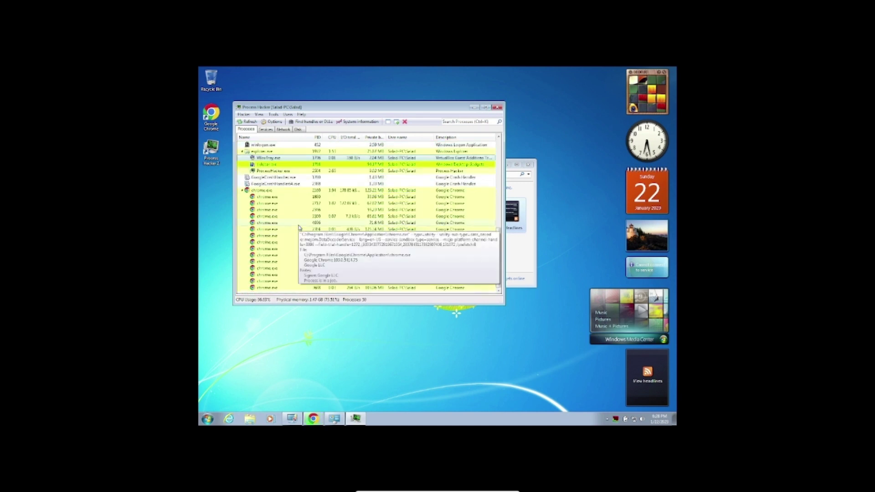
Step: Terminate the winlogon.exe process in the Process Hacker process list, proceeding past the system process confirmation
{"action": "scroll", "coordinate": [356, 198], "scroll_direction": "up", "scroll_amount": 6}
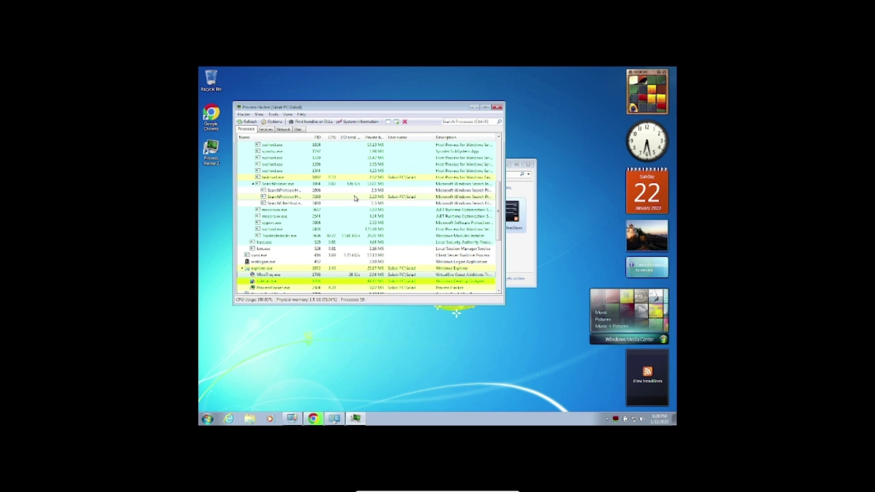
{"action": "right_click", "coordinate": [254, 263]}
{"action": "left_click", "coordinate": [287, 271]}
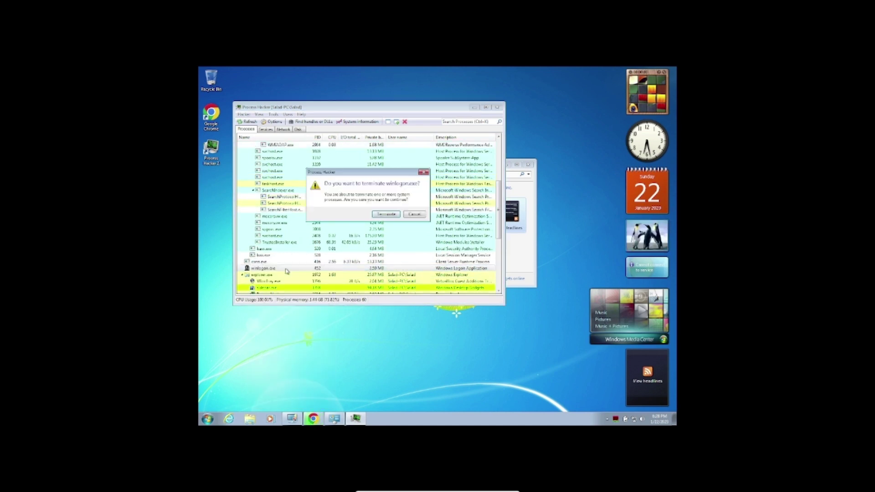
{"action": "left_click", "coordinate": [386, 215]}
{"action": "left_click", "coordinate": [413, 214]}
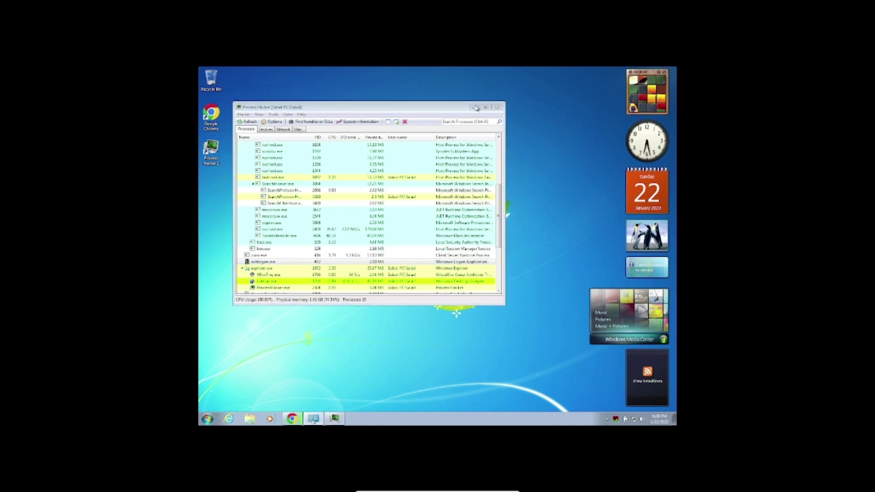
Step: Bring Chrome back up, close the Process Hacker download tab, and maximize the browser window
{"action": "left_click", "coordinate": [207, 419]}
{"action": "left_click", "coordinate": [292, 419]}
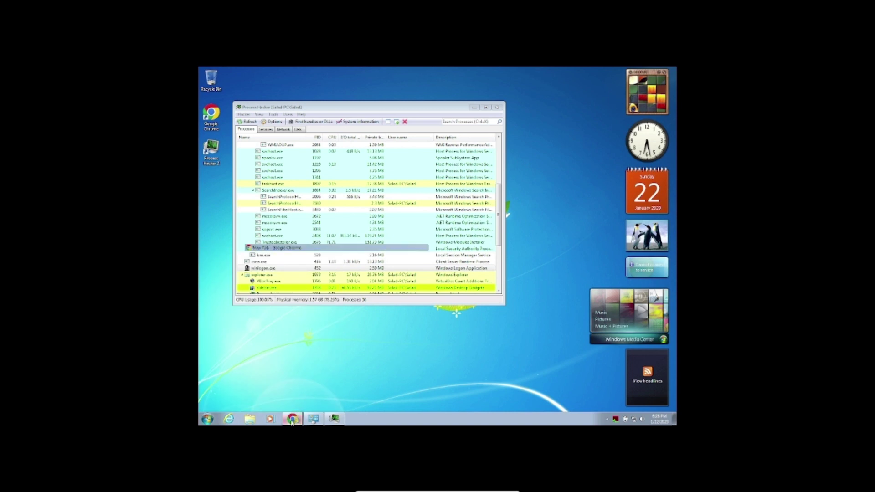
{"action": "left_click", "coordinate": [265, 79]}
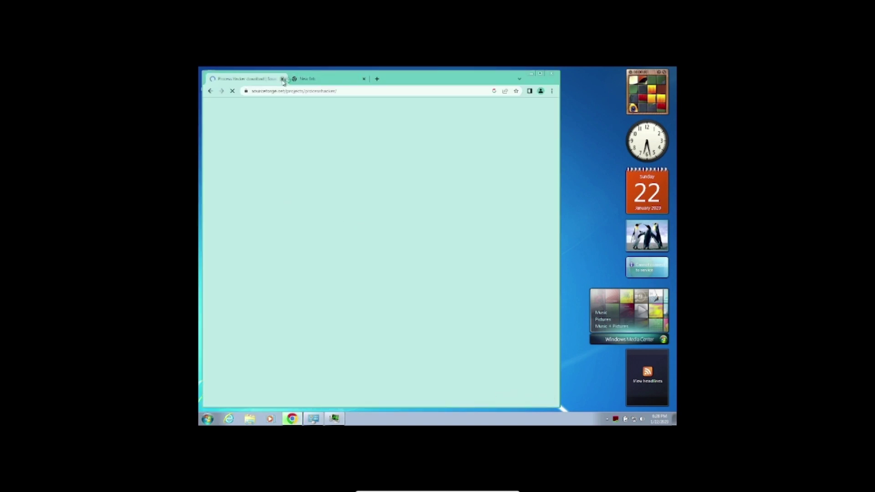
{"action": "left_click", "coordinate": [283, 80]}
{"action": "left_click", "coordinate": [364, 91]}
{"action": "double_click", "coordinate": [455, 77]}
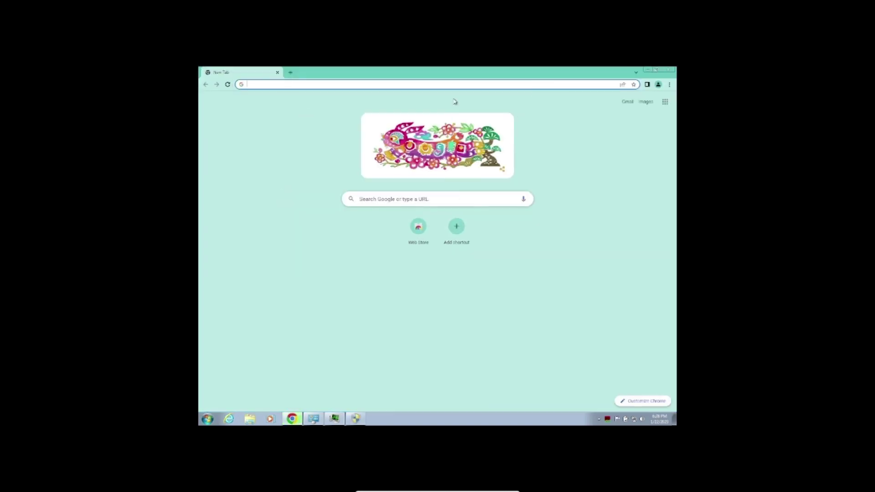
Step: Search Google for hd wallpapers and browse the image results
{"action": "left_click", "coordinate": [431, 84]}
{"action": "type", "text": "hd wallpaper"}
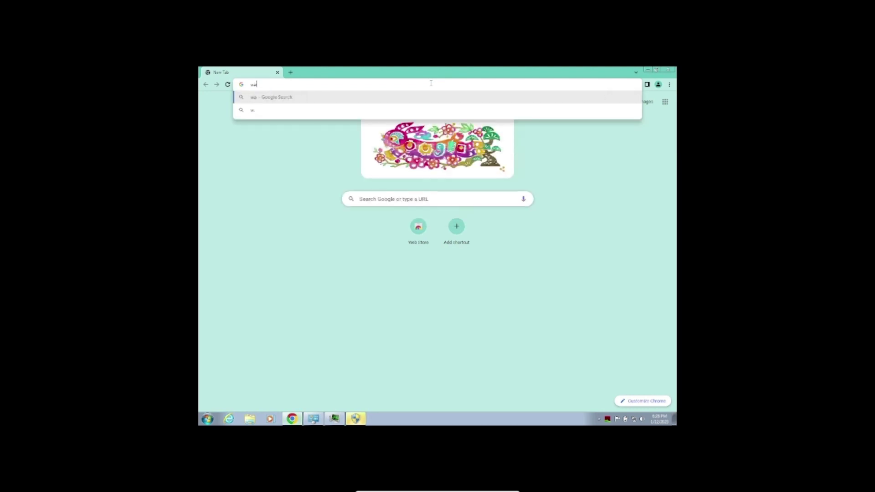
{"action": "type", "text": "s"}
{"action": "key", "text": "Return"}
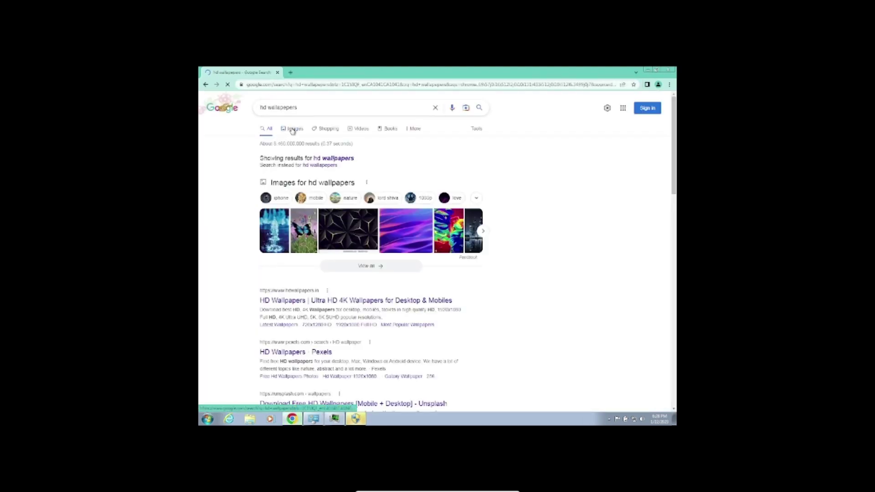
{"action": "left_click", "coordinate": [294, 129]}
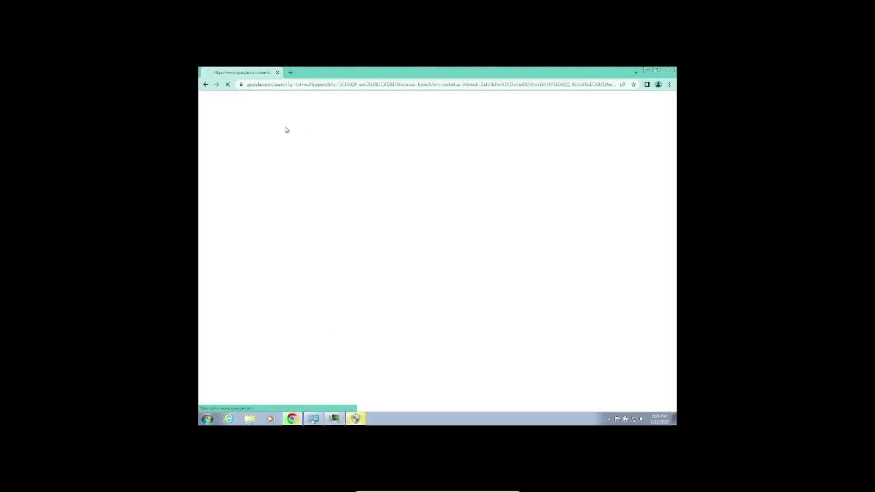
{"action": "scroll", "coordinate": [438, 251], "scroll_direction": "down", "scroll_amount": 7}
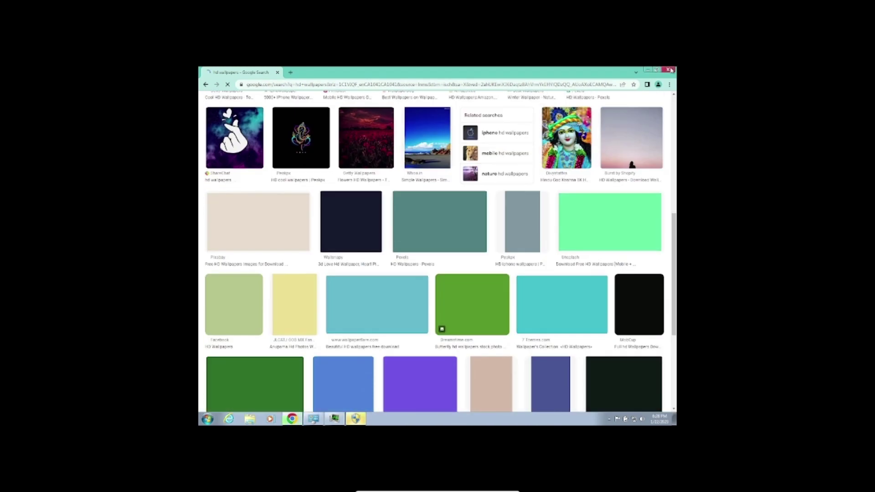
Step: Close Chrome and allow Process Hacker to make changes to the computer
{"action": "left_click", "coordinate": [670, 70]}
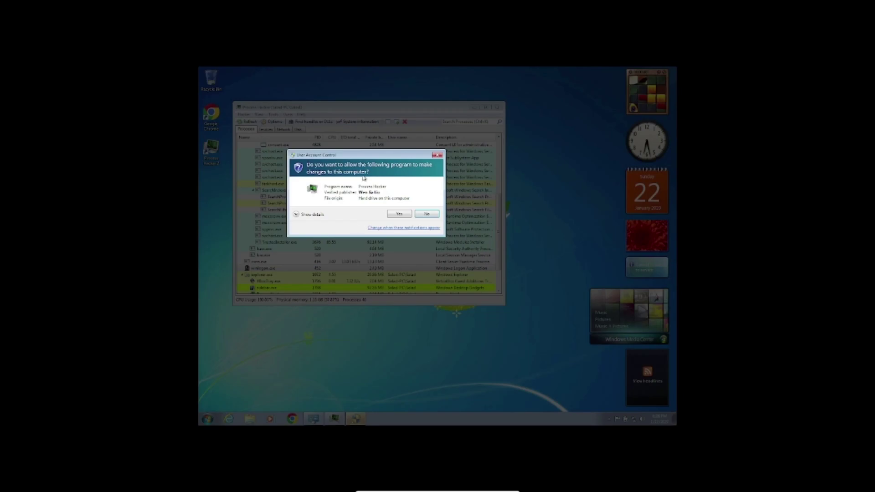
{"action": "left_click", "coordinate": [390, 215]}
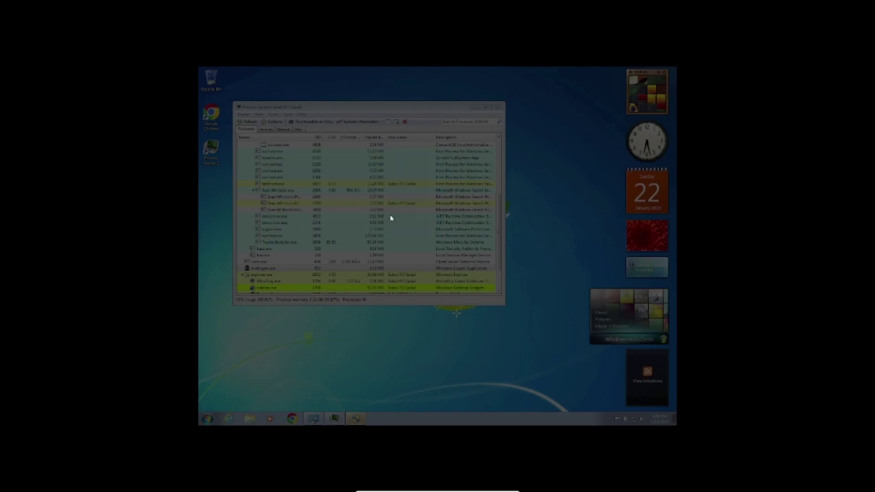
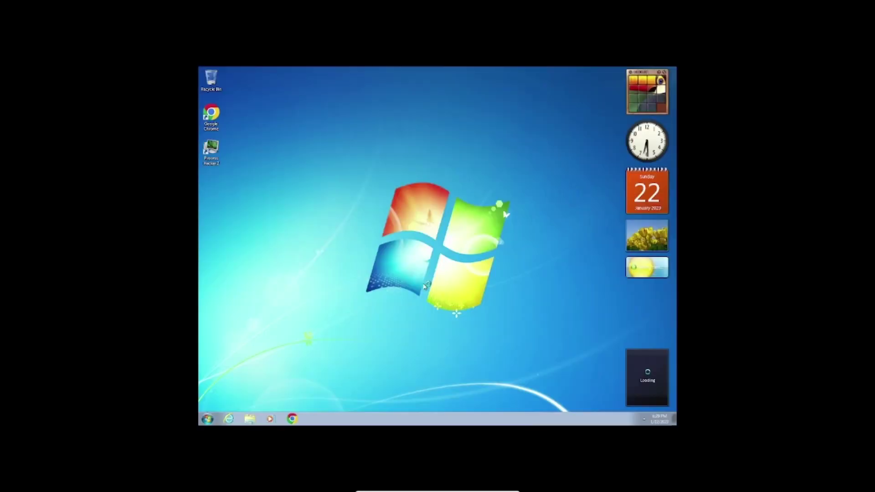
Step: Launch Google Chrome from the reloaded Windows desktop
{"action": "left_click_drag", "start_coordinate": [431, 325], "coordinate": [287, 247]}
{"action": "left_click", "coordinate": [207, 419]}
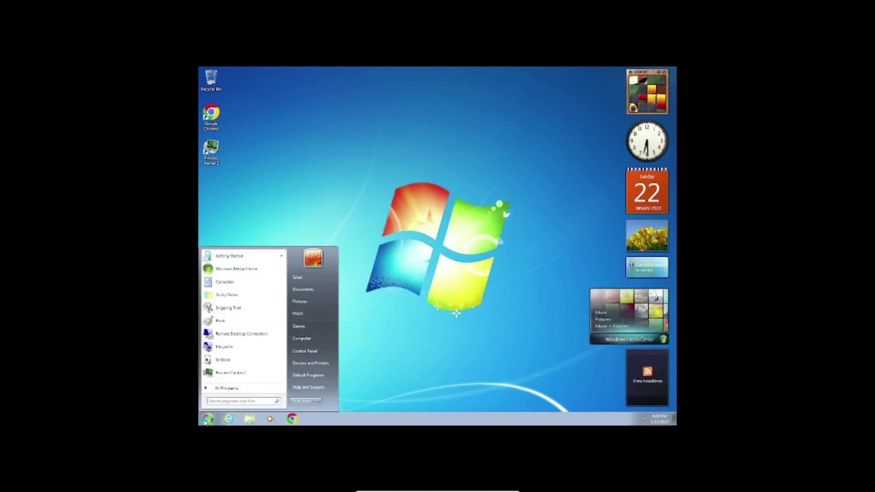
{"action": "left_click", "coordinate": [286, 422]}
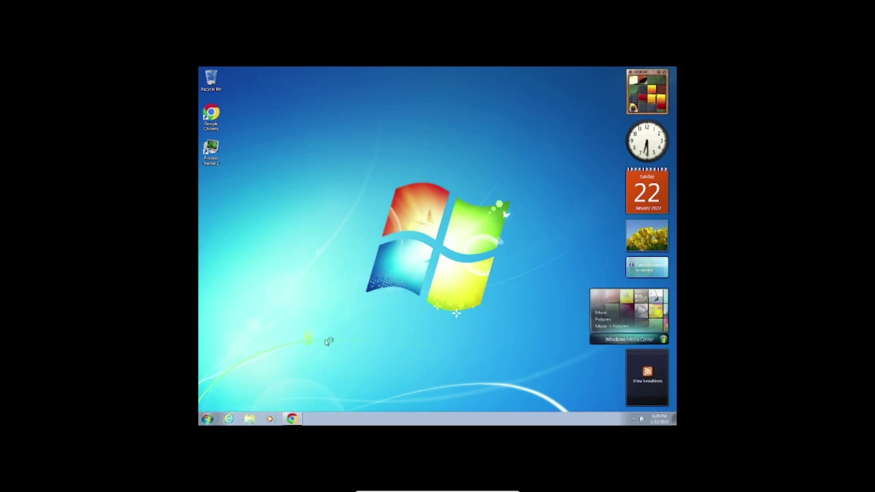
Step: Create a new folder on the desktop, and dismiss Chrome's Windows version notice before minimizing the browser
{"action": "right_click", "coordinate": [321, 318]}
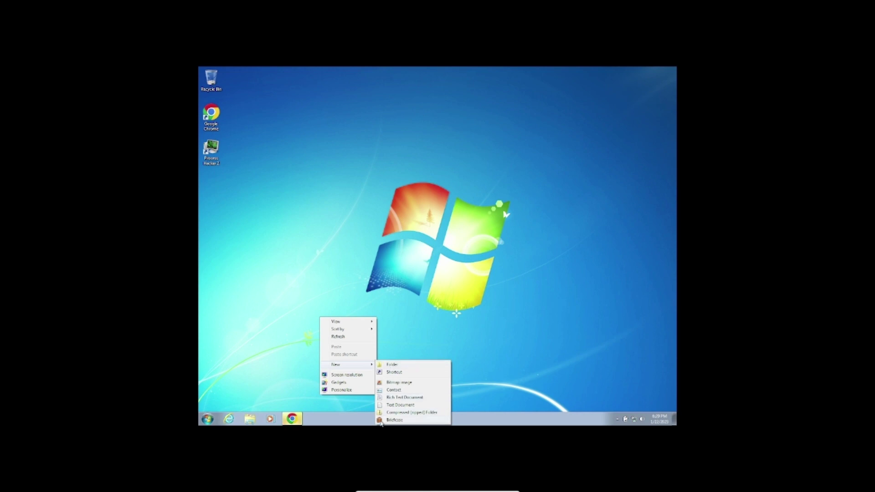
{"action": "left_click", "coordinate": [389, 368]}
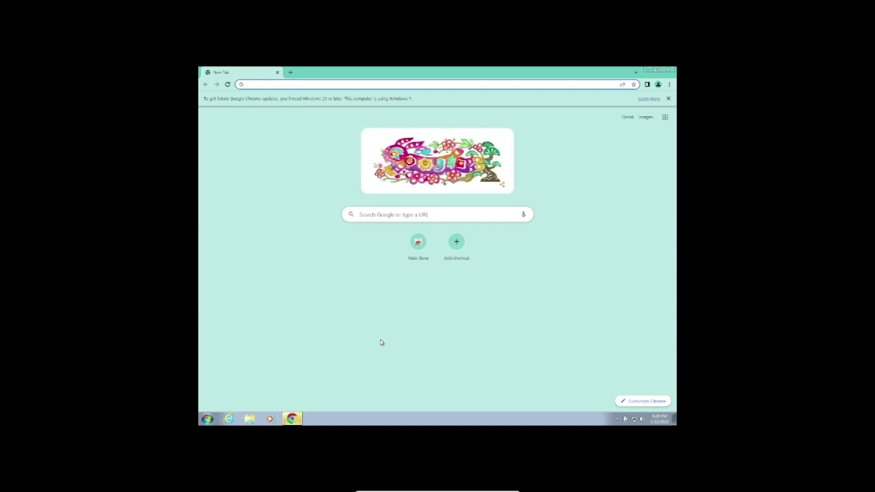
{"action": "left_click", "coordinate": [668, 99]}
{"action": "key", "text": "super+d"}
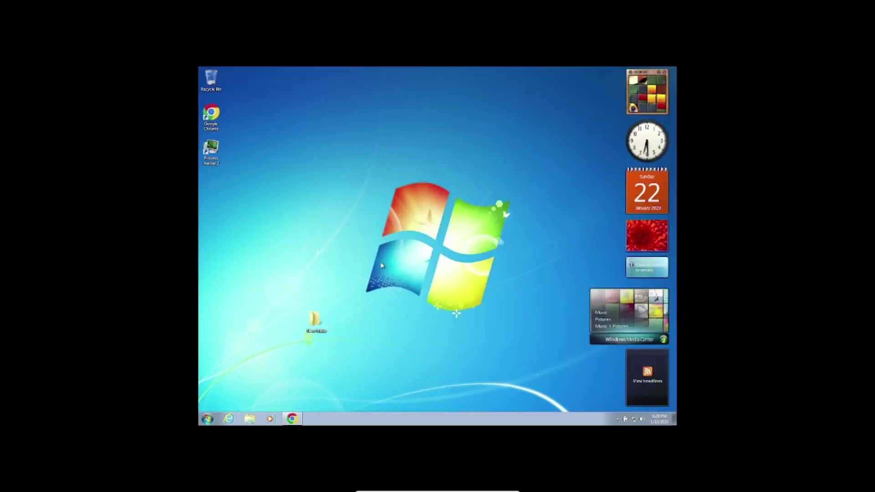
Step: Rename the new desktop folder as System and move it up to an open spot nearer the existing shortcuts
{"action": "right_click", "coordinate": [321, 320]}
{"action": "left_click", "coordinate": [355, 303]}
{"action": "key", "text": "Return"}
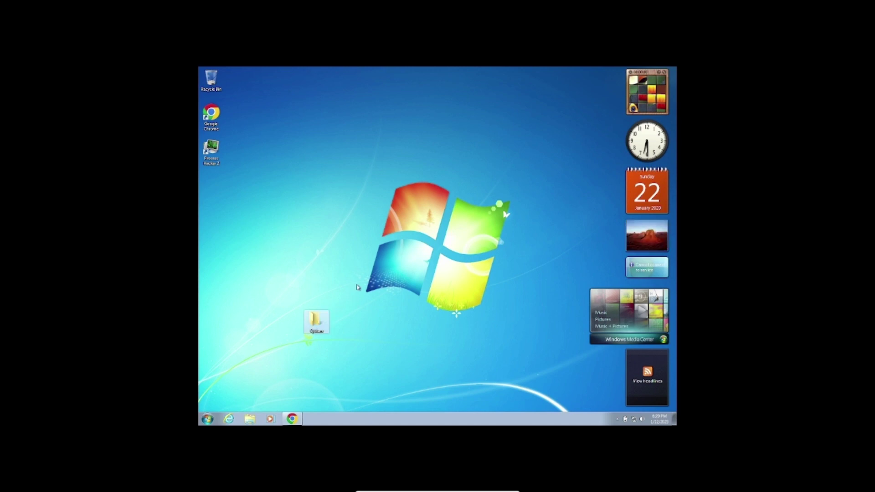
{"action": "left_click_drag", "start_coordinate": [261, 255], "coordinate": [262, 218]}
Step: Start creating a desktop shortcut and try google.com as the item's location
{"action": "right_click", "coordinate": [287, 273]}
{"action": "mouse_move", "coordinate": [329, 329]}
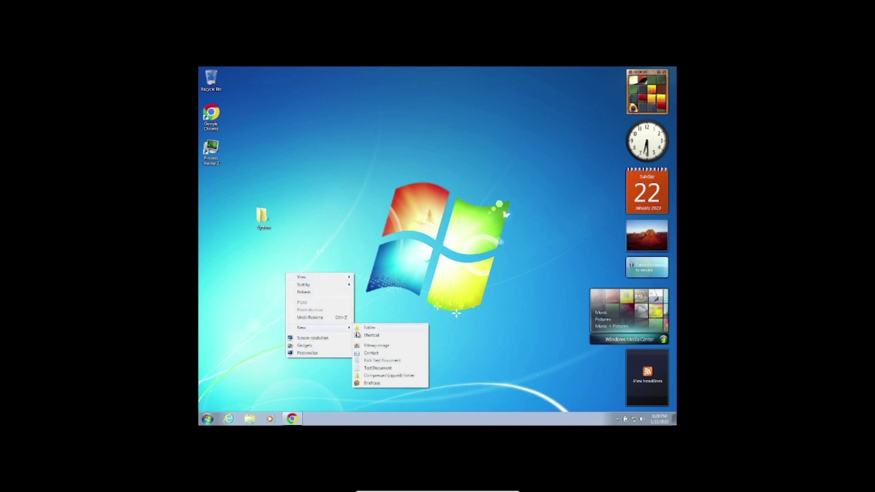
{"action": "left_click", "coordinate": [358, 332]}
{"action": "type", "text": "go"}
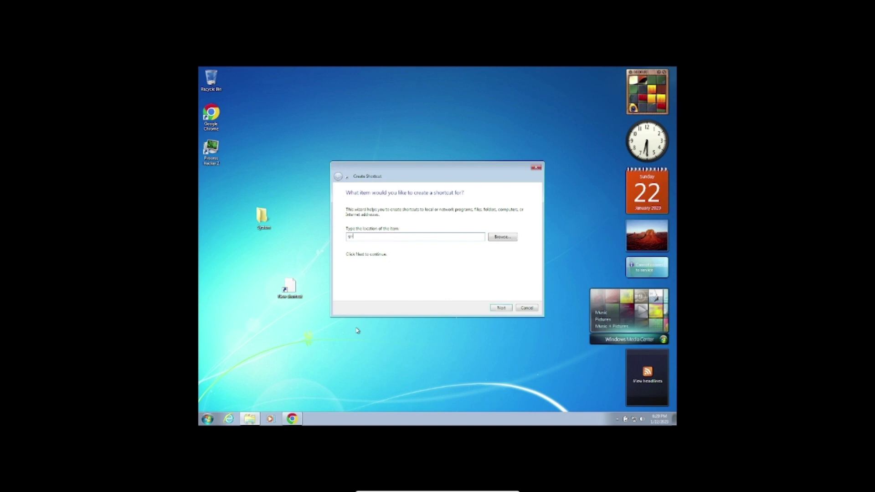
{"action": "type", "text": "ogle.com"}
{"action": "key", "text": "Return"}
Step: Set the shortcut's location to the suggested msn.com address, name it MSN, and place it beside the System folder
{"action": "left_click", "coordinate": [479, 248]}
{"action": "type", "text": "https"}
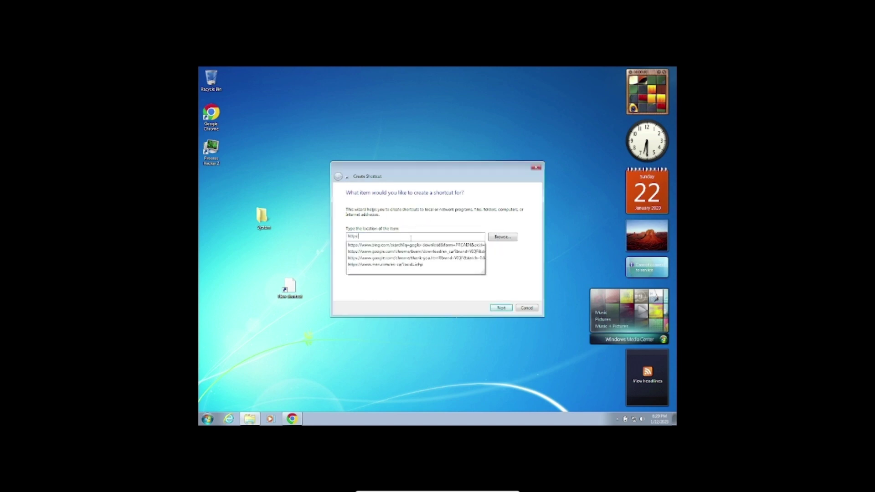
{"action": "left_click", "coordinate": [386, 264]}
{"action": "left_click", "coordinate": [501, 307]}
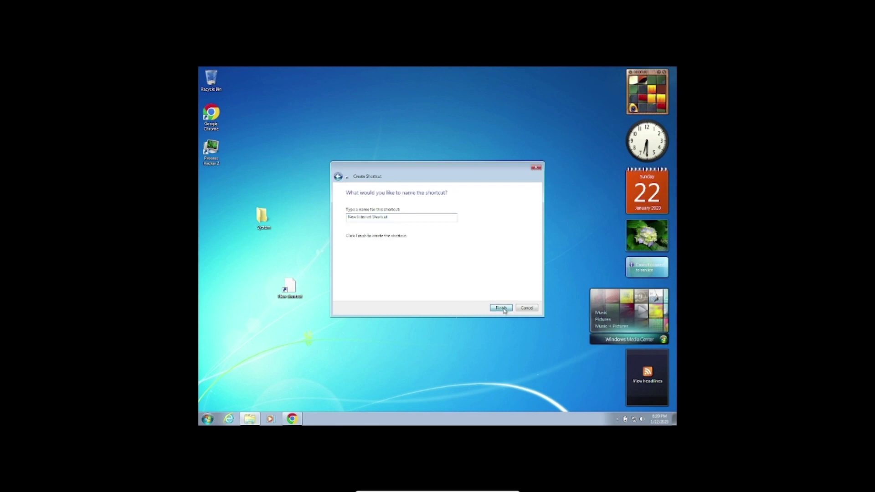
{"action": "type", "text": "MSN"}
{"action": "key", "text": "Return"}
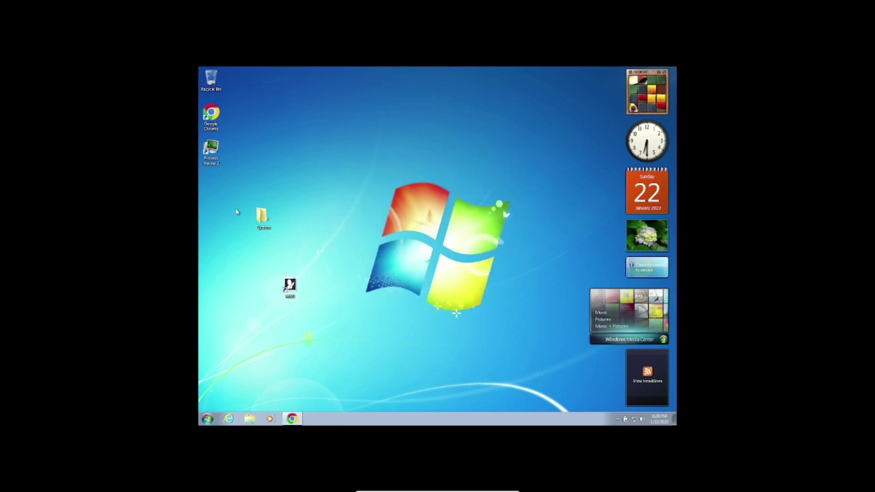
{"action": "left_click_drag", "start_coordinate": [281, 228], "coordinate": [281, 228]}
Step: Create a new bitmap image on the desktop named Bitmap and place it beside the MSN shortcut
{"action": "right_click", "coordinate": [290, 267]}
{"action": "mouse_move", "coordinate": [321, 320]}
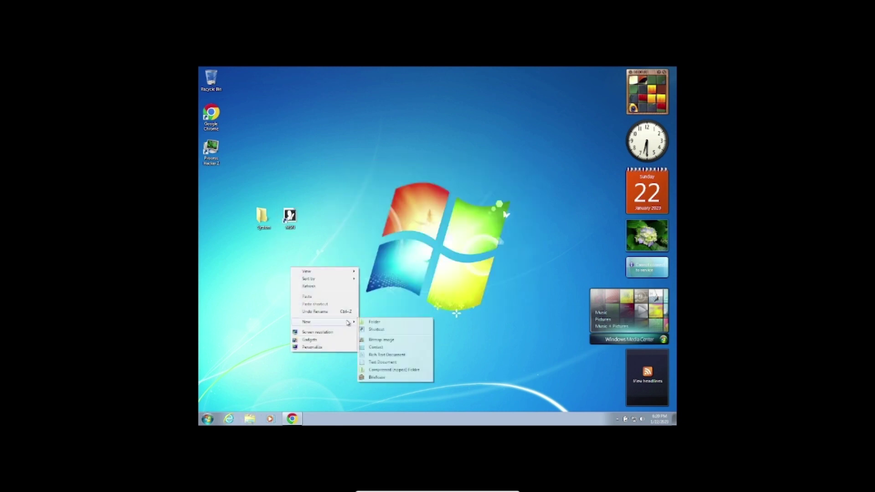
{"action": "left_click", "coordinate": [396, 337]}
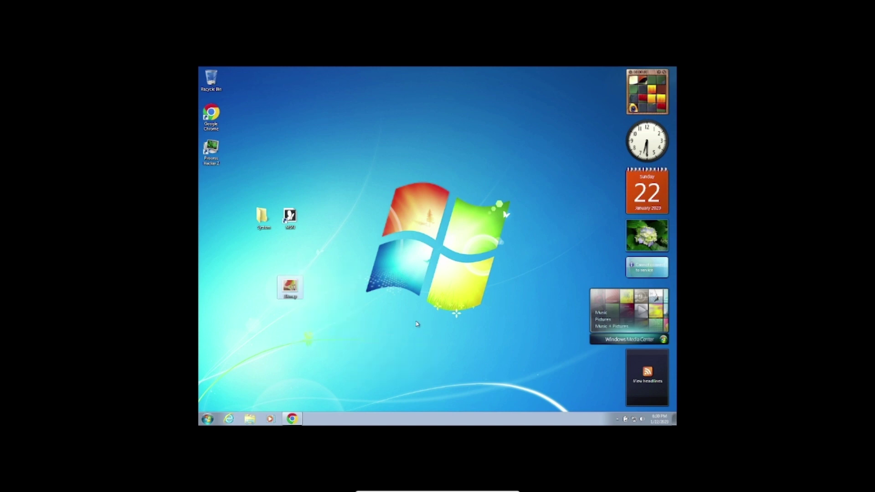
{"action": "left_click", "coordinate": [277, 289]}
Step: Create a desktop contact, fill in its name, personal title, nickname and e-mail fields, add the e-mail, and save it
{"action": "right_click", "coordinate": [292, 279]}
{"action": "mouse_move", "coordinate": [323, 334]}
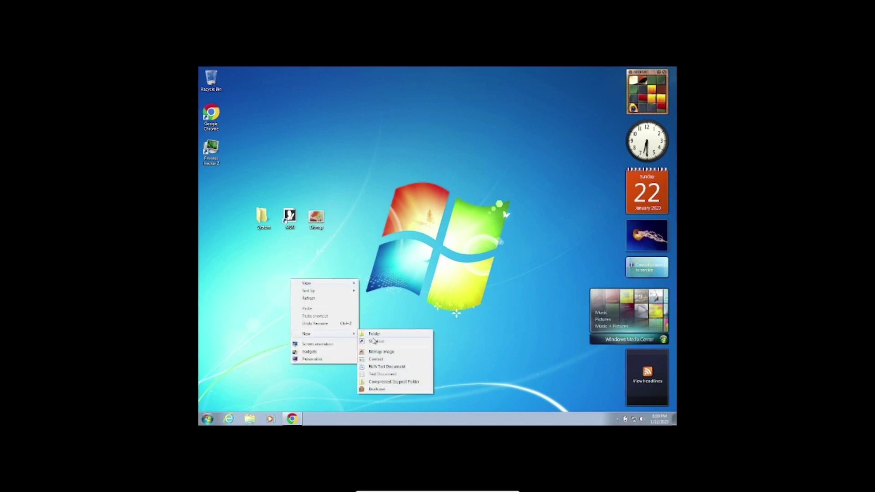
{"action": "left_click", "coordinate": [368, 360]}
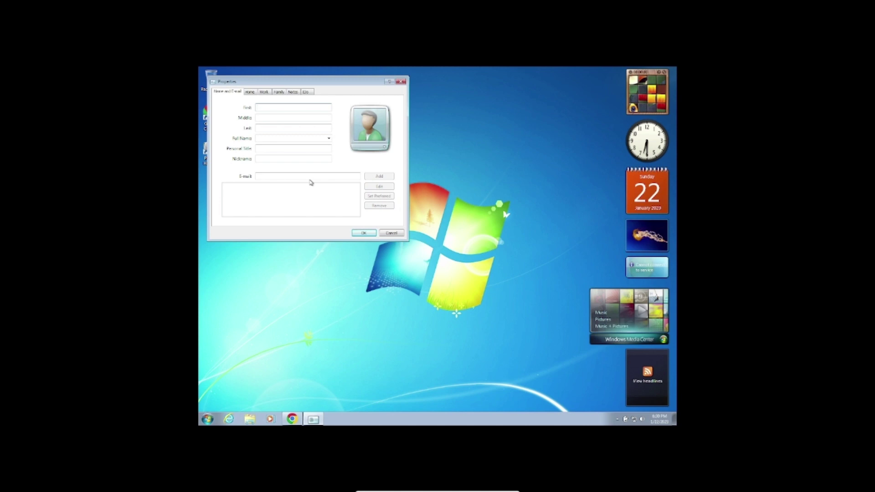
{"action": "left_click", "coordinate": [286, 150]}
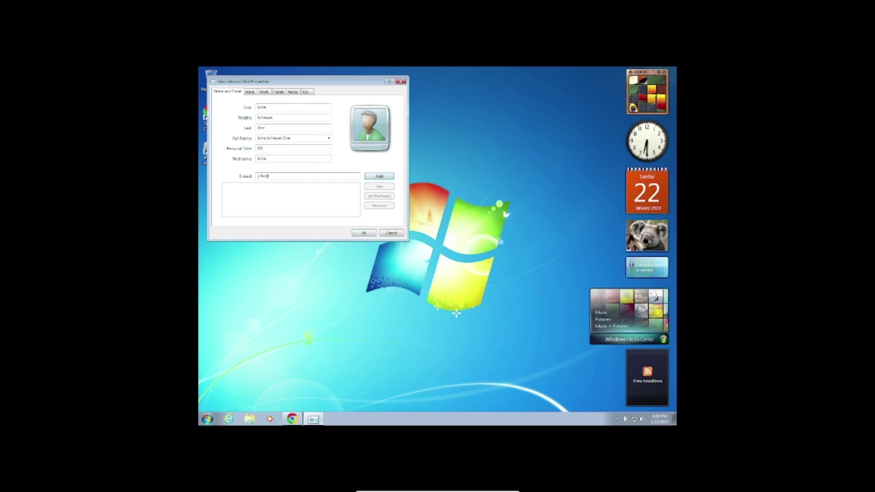
{"action": "type", "text": "john@fakeemail.com"}
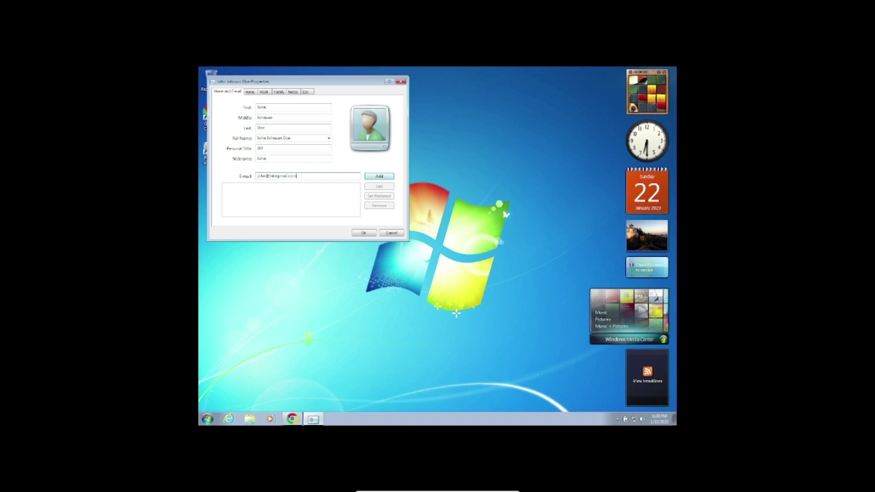
{"action": "key", "text": "Return"}
{"action": "left_click", "coordinate": [363, 233]}
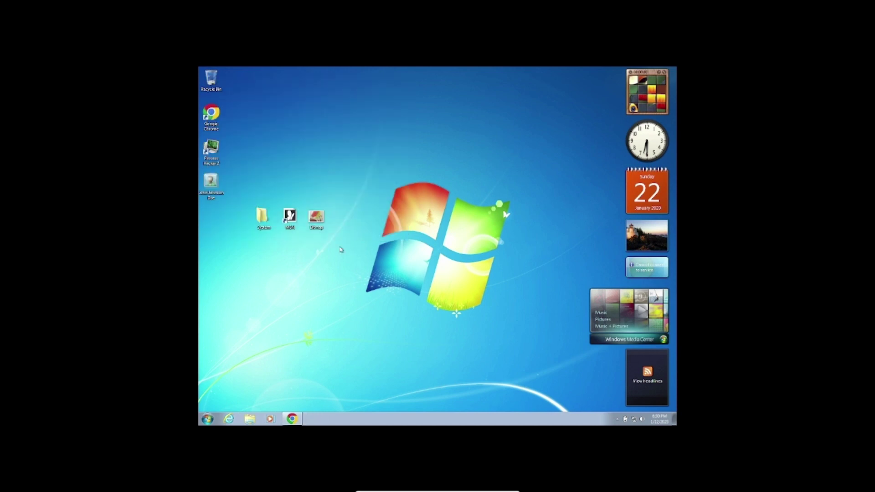
Step: Create and name a new Rich Text Document on the desktop, placing it below the MSN shortcut
{"action": "right_click", "coordinate": [321, 290]}
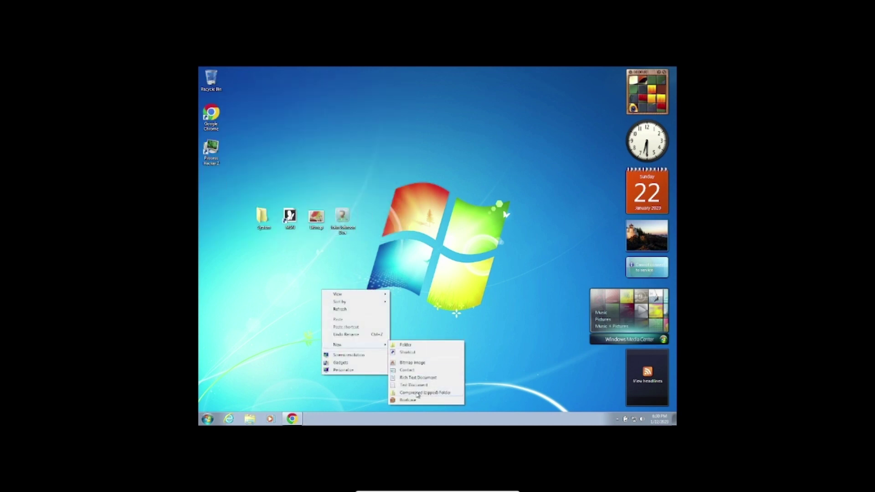
{"action": "left_click", "coordinate": [437, 386]}
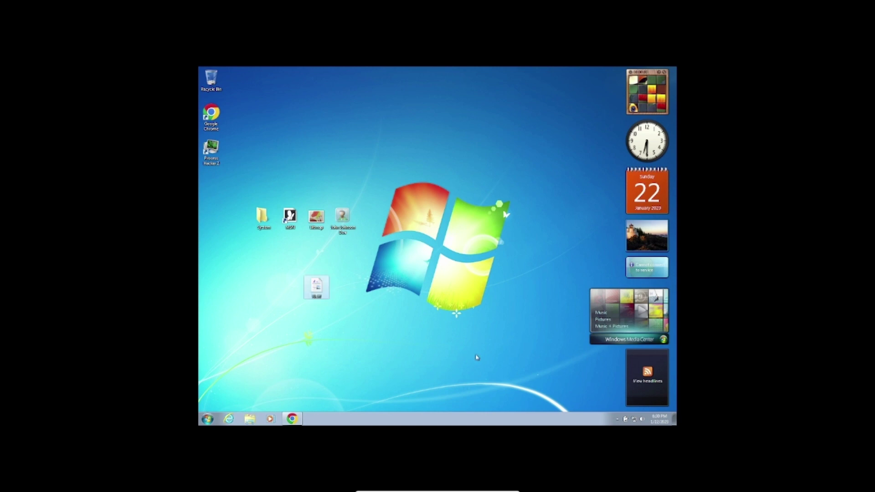
{"action": "left_click_drag", "start_coordinate": [307, 287], "coordinate": [282, 252]}
Step: Create and name a new Text Document on the desktop
{"action": "right_click", "coordinate": [293, 320]}
{"action": "mouse_move", "coordinate": [328, 374]}
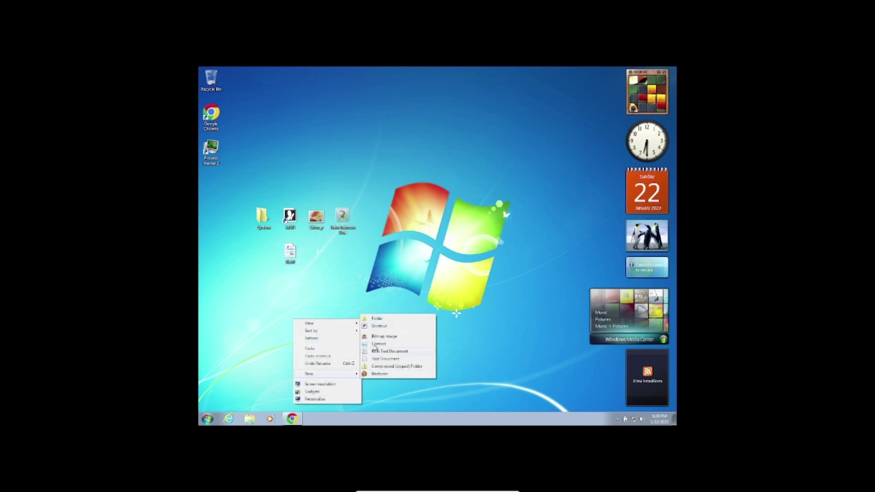
{"action": "left_click", "coordinate": [366, 361]}
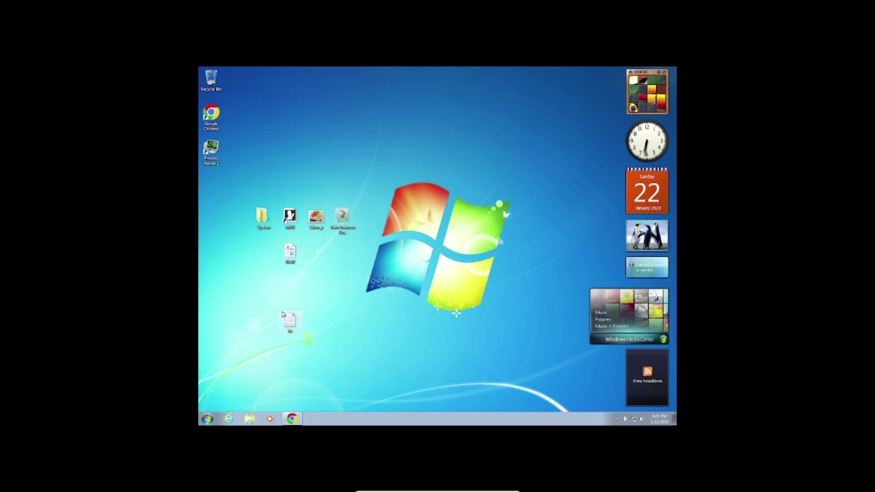
Step: Place the text document below the MSN shortcut, and create and name a compressed folder beside it
{"action": "left_click_drag", "start_coordinate": [282, 315], "coordinate": [291, 254]}
{"action": "right_click", "coordinate": [276, 259]}
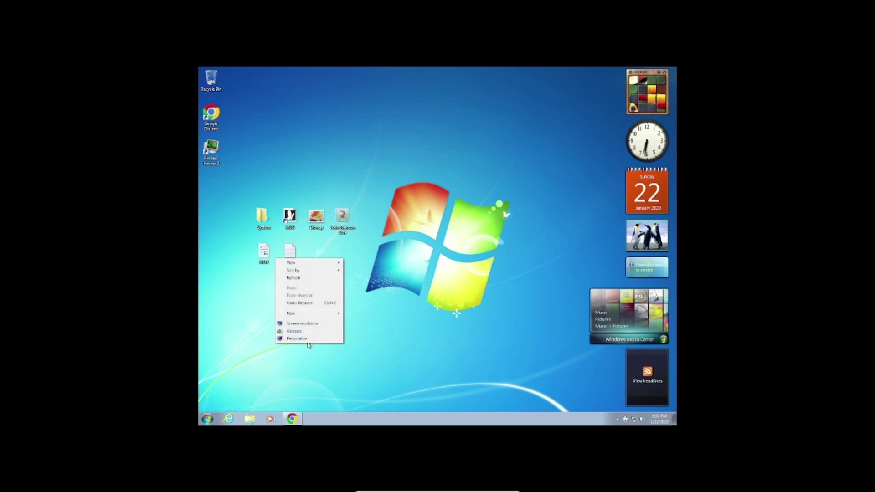
{"action": "mouse_move", "coordinate": [333, 315]}
{"action": "left_click", "coordinate": [362, 361]}
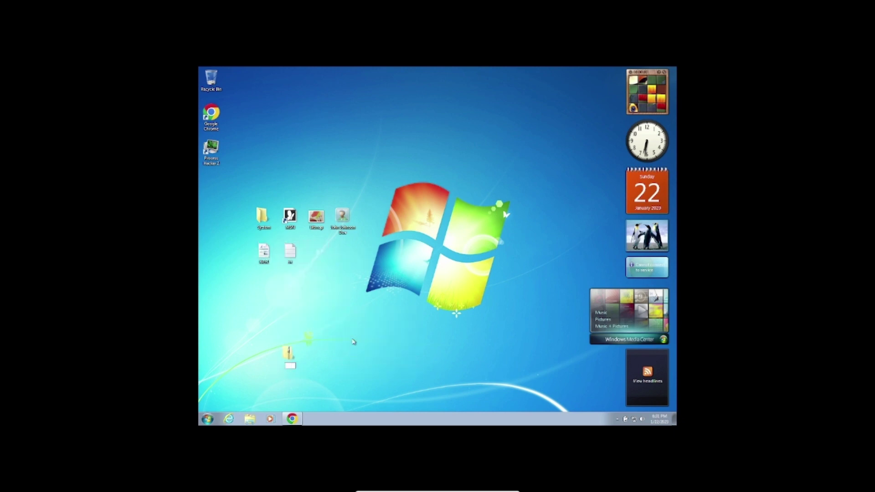
{"action": "left_click_drag", "start_coordinate": [321, 268], "coordinate": [315, 257]}
Step: Create a new Briefcase on the desktop, open it, and dismiss its file sync introduction
{"action": "right_click", "coordinate": [320, 302]}
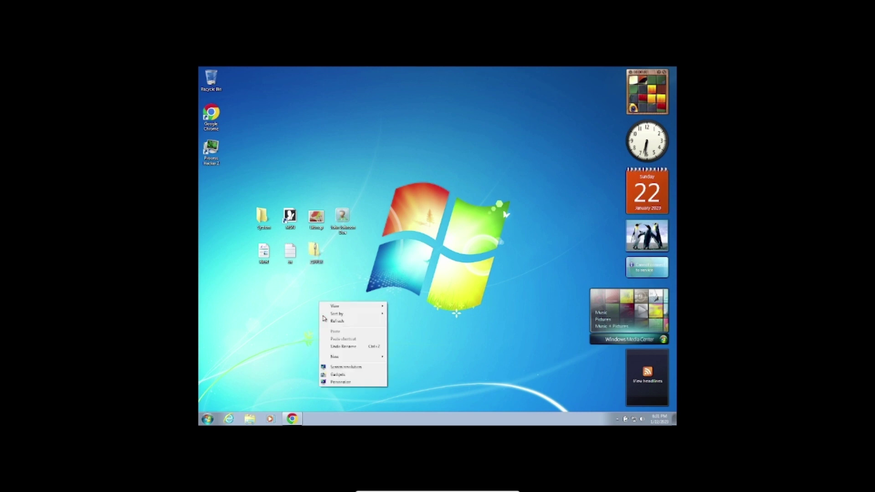
{"action": "mouse_move", "coordinate": [387, 356]}
{"action": "left_click", "coordinate": [401, 412]}
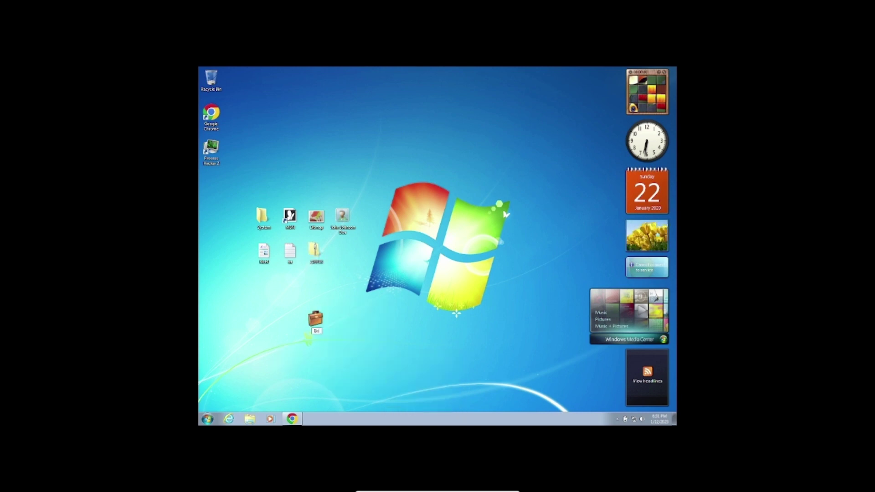
{"action": "double_click", "coordinate": [308, 326]}
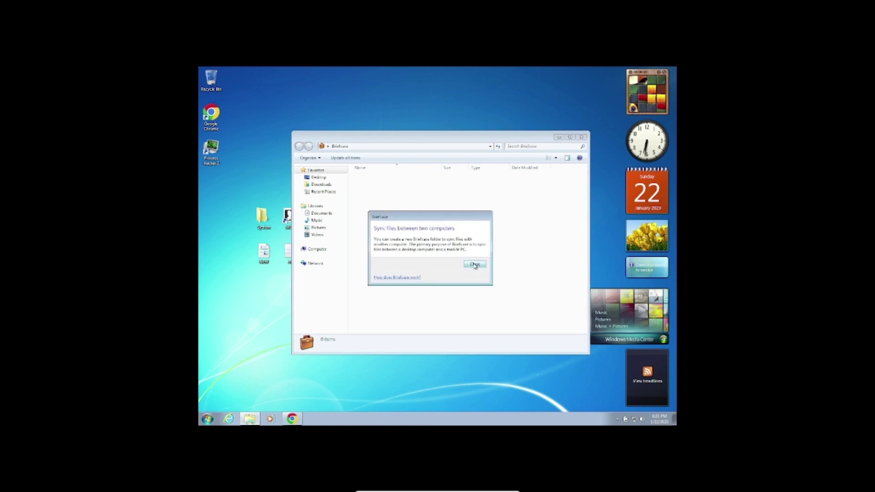
{"action": "left_click", "coordinate": [475, 264]}
Step: Try to share the Briefcase with Homegroup (Read), and leave the HomeGroup page
{"action": "right_click", "coordinate": [404, 256]}
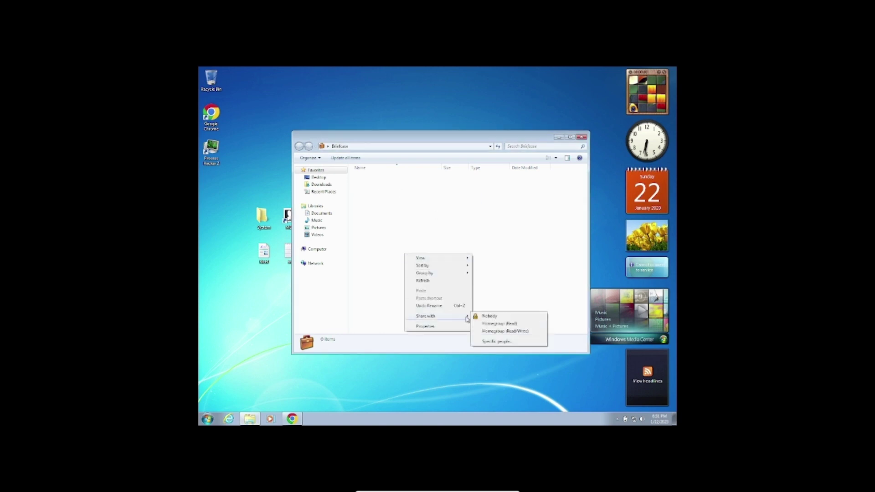
{"action": "left_click", "coordinate": [488, 325]}
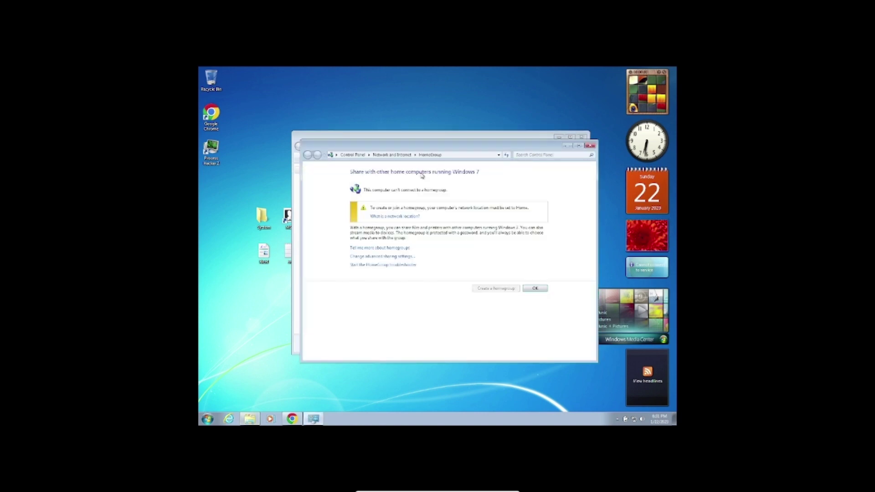
{"action": "left_click", "coordinate": [498, 279]}
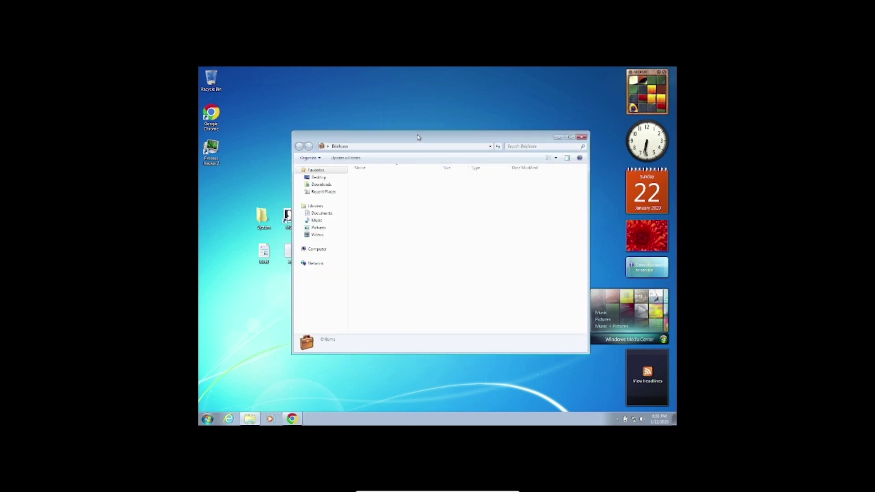
Step: Close the Briefcase window and remove the Windows Media Center, headlines and service gadgets below the picture slideshow
{"action": "left_click_drag", "start_coordinate": [418, 138], "coordinate": [469, 137]}
{"action": "left_click", "coordinate": [632, 137]}
{"action": "right_click", "coordinate": [409, 289]}
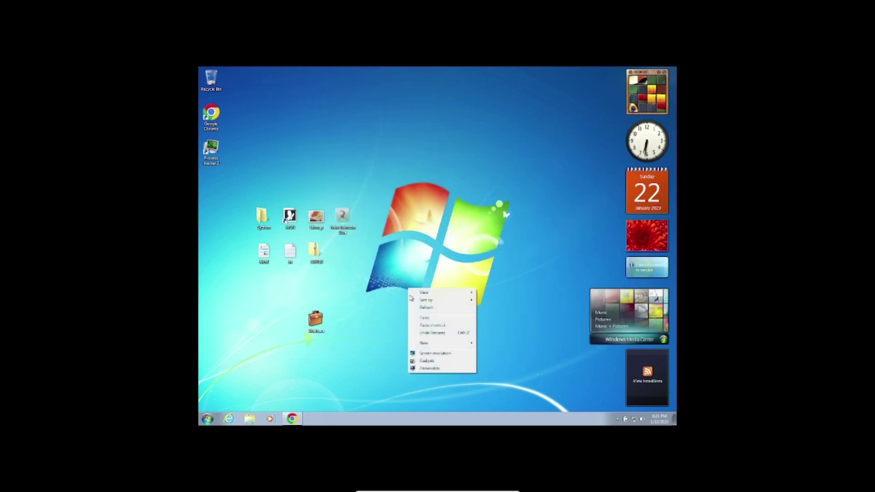
{"action": "left_click", "coordinate": [549, 329]}
{"action": "left_click", "coordinate": [672, 293]}
{"action": "left_click", "coordinate": [672, 352]}
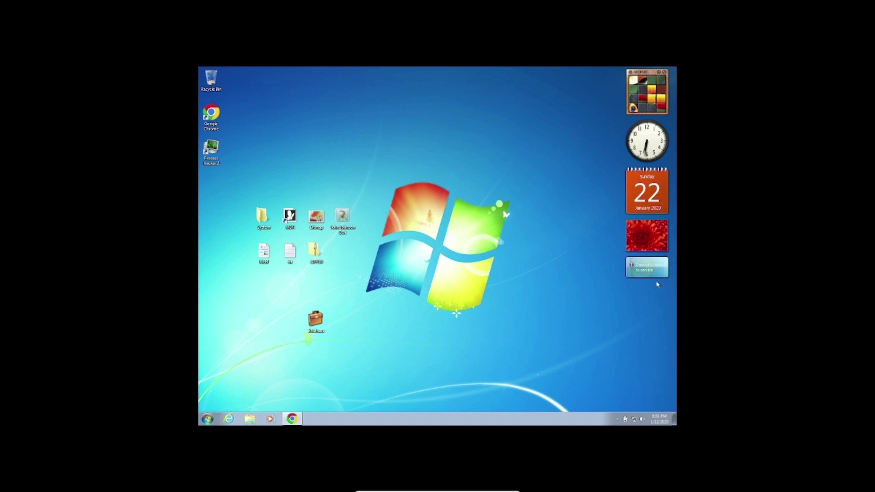
{"action": "left_click", "coordinate": [673, 261]}
Step: Find and launch Windows Media Center, line up the Briefcase beside the compressed folder, and dismiss the video memory message
{"action": "key", "text": "super"}
{"action": "type", "text": "windows e"}
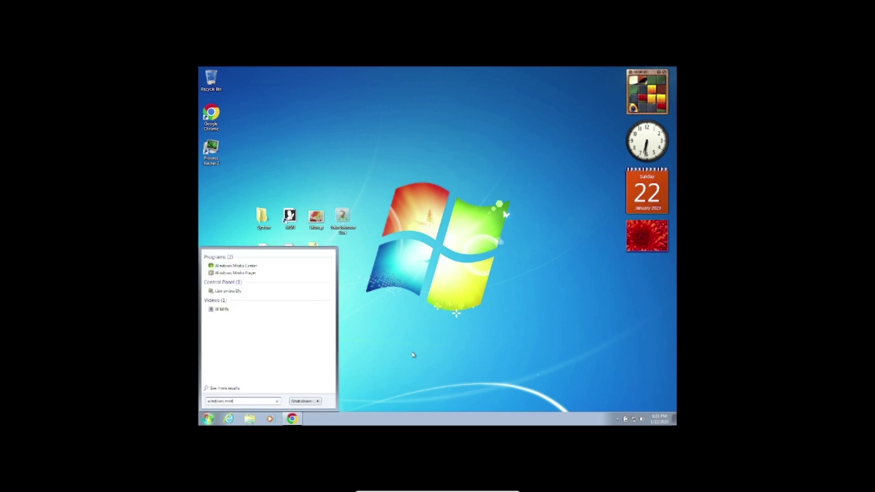
{"action": "left_click", "coordinate": [251, 269]}
{"action": "left_click_drag", "start_coordinate": [345, 303], "coordinate": [343, 251]}
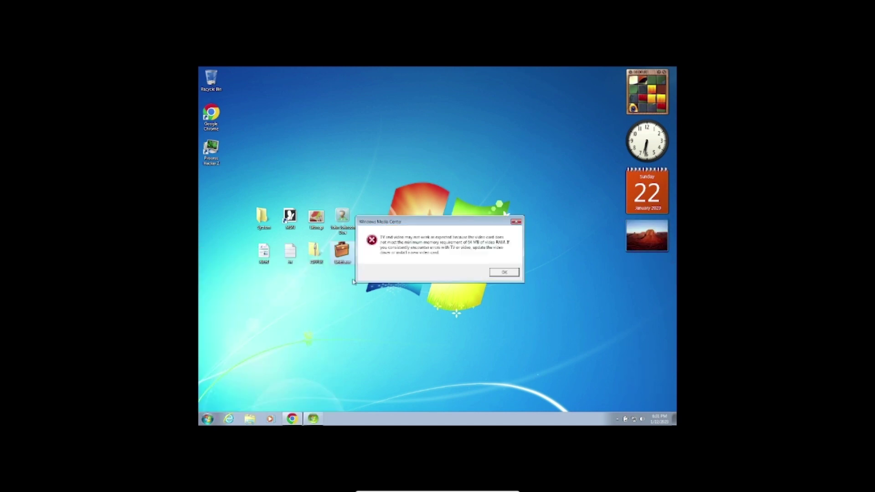
{"action": "left_click", "coordinate": [502, 271]}
Step: Open the desktop Personalization settings, and maximize Windows Media Center and continue through its welcome screens
{"action": "right_click", "coordinate": [449, 276]}
{"action": "left_click", "coordinate": [457, 357]}
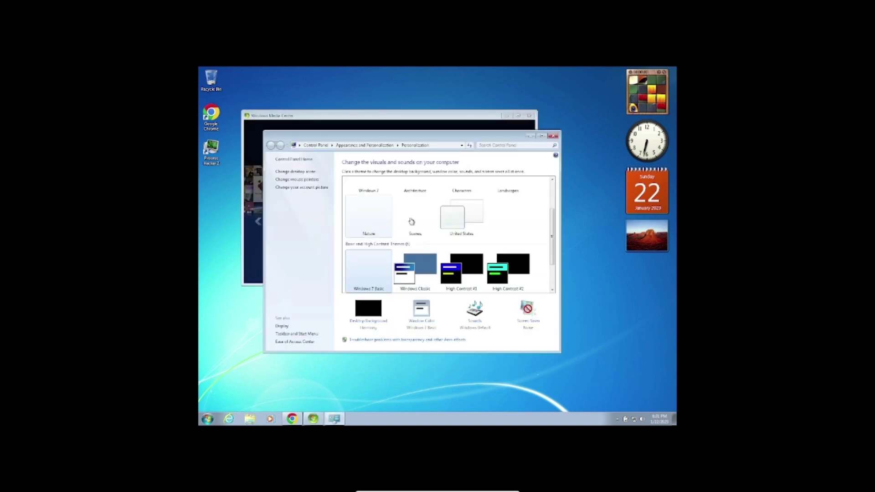
{"action": "double_click", "coordinate": [465, 120]}
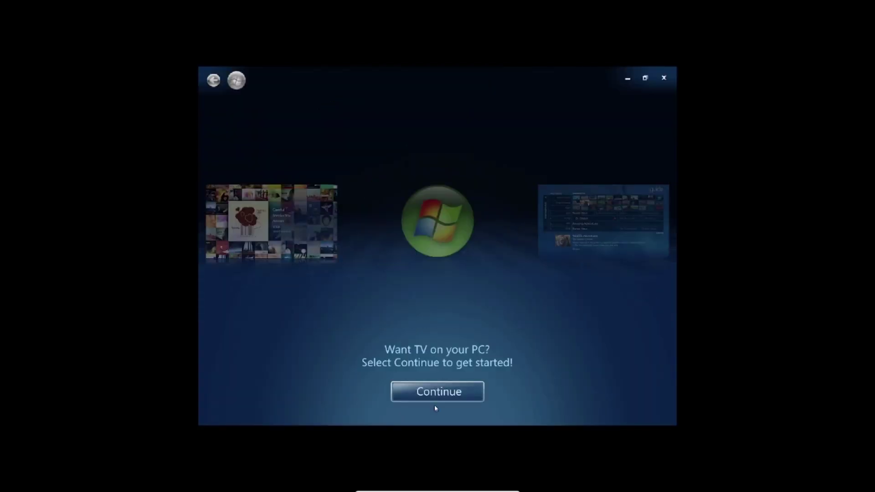
{"action": "left_click", "coordinate": [430, 393]}
{"action": "left_click", "coordinate": [440, 231]}
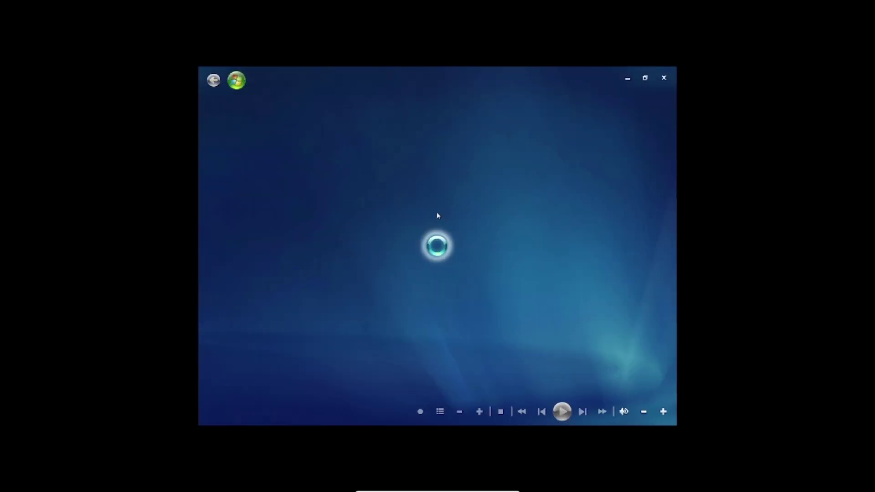
Step: Open the music library in Windows Media Center and decline adding more music
{"action": "left_click", "coordinate": [339, 168]}
{"action": "scroll", "coordinate": [343, 409], "scroll_direction": "down", "scroll_amount": 1}
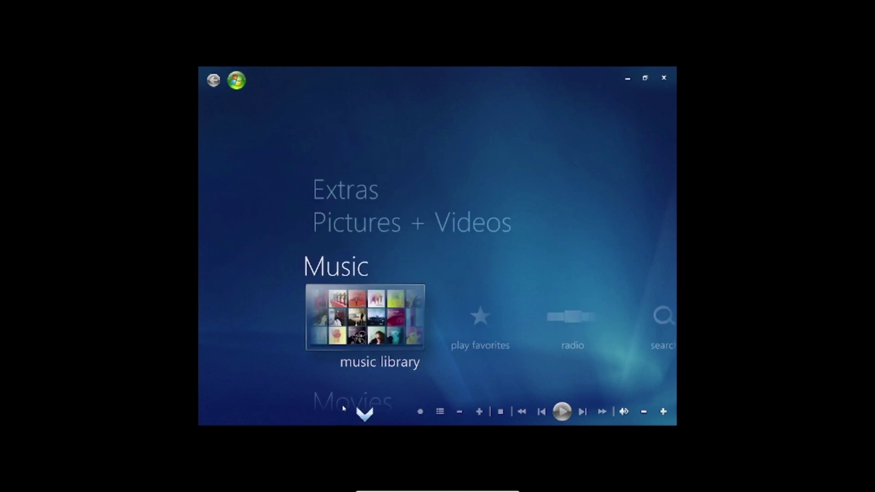
{"action": "left_click", "coordinate": [385, 317]}
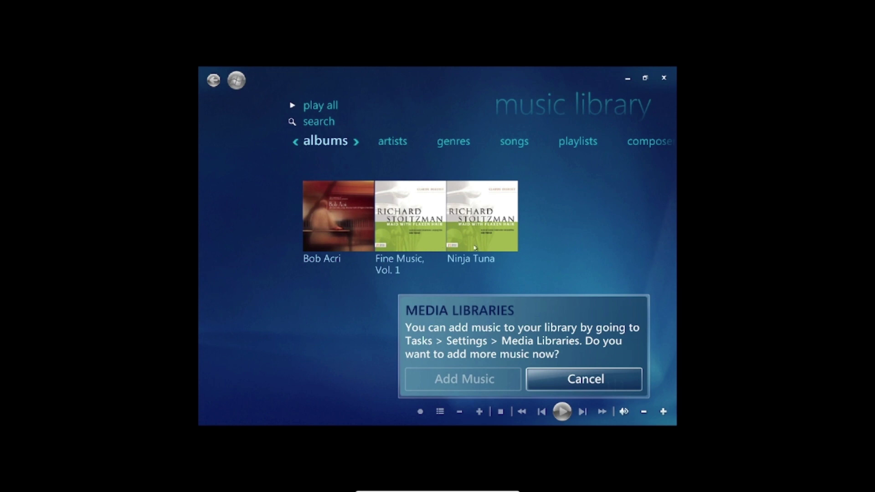
{"action": "left_click", "coordinate": [579, 384]}
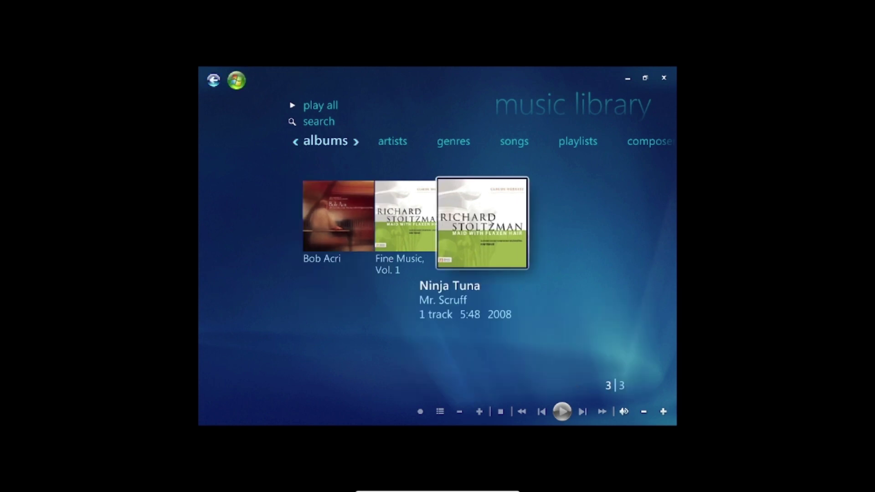
Step: Play the Ninja Tuna album and show its Bars visualization
{"action": "left_click", "coordinate": [490, 222]}
{"action": "left_click", "coordinate": [280, 221]}
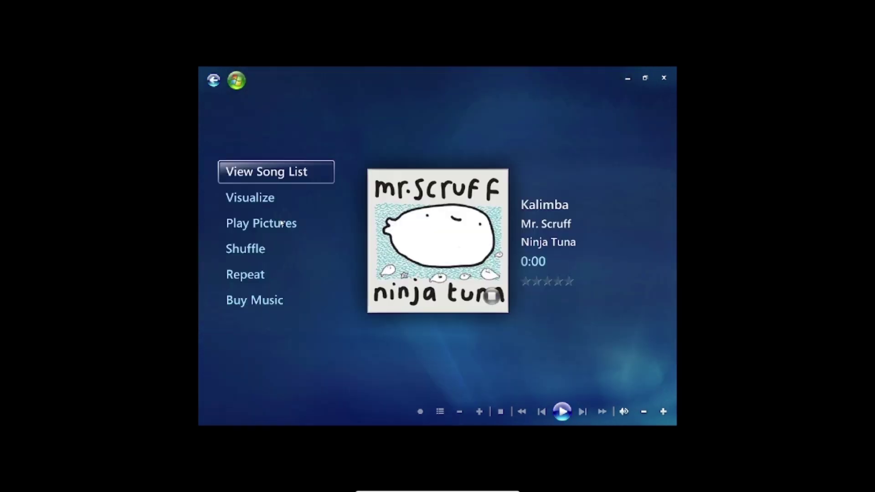
{"action": "left_click", "coordinate": [251, 197]}
{"action": "mouse_move", "coordinate": [335, 203]}
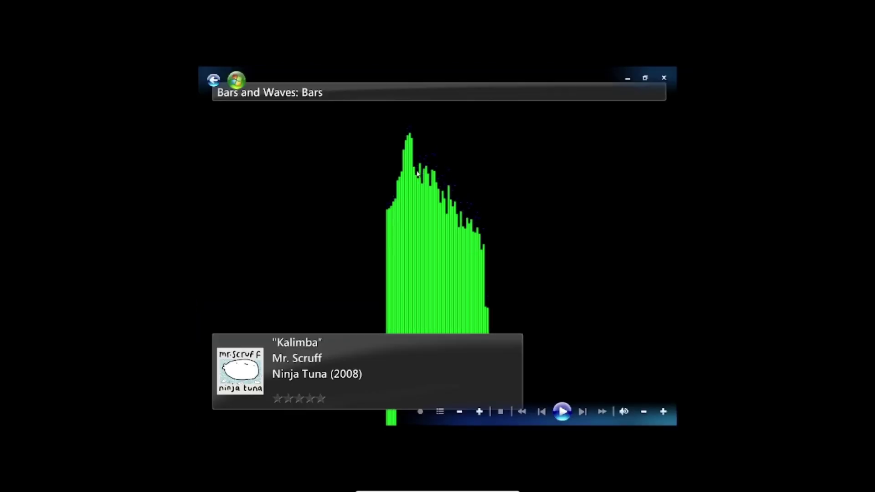
Step: Restore Windows Media Center to a smaller window and move it to the desktop's lower-right corner, clear of the Personalization themes
{"action": "left_click", "coordinate": [645, 78]}
{"action": "key", "text": "super+Tab"}
{"action": "key", "text": "super+Tab"}
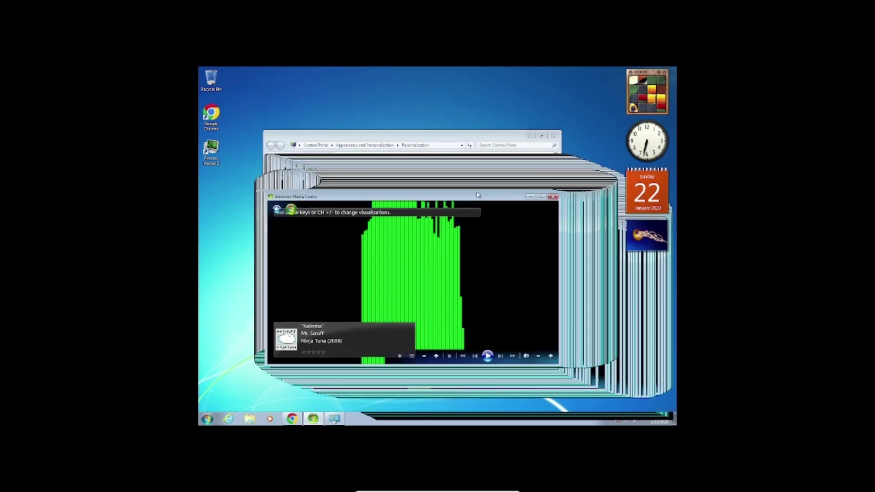
{"action": "key", "text": "super+Tab"}
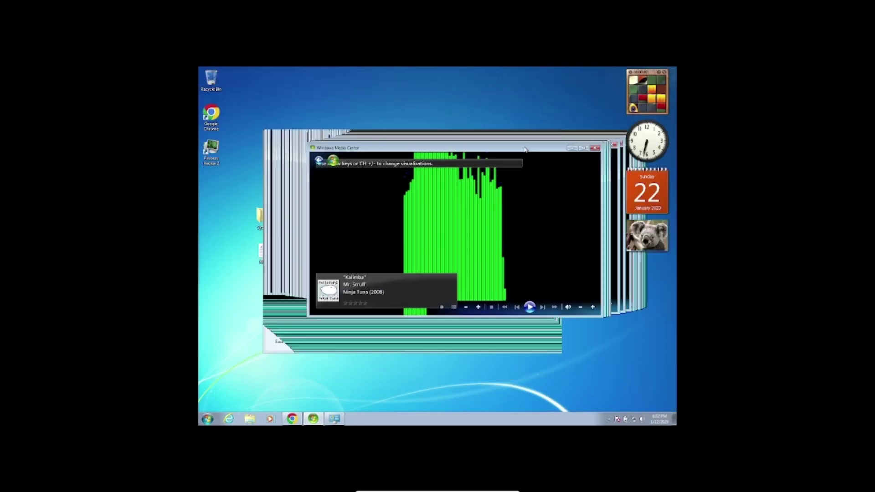
{"action": "left_click_drag", "start_coordinate": [523, 193], "coordinate": [607, 240]}
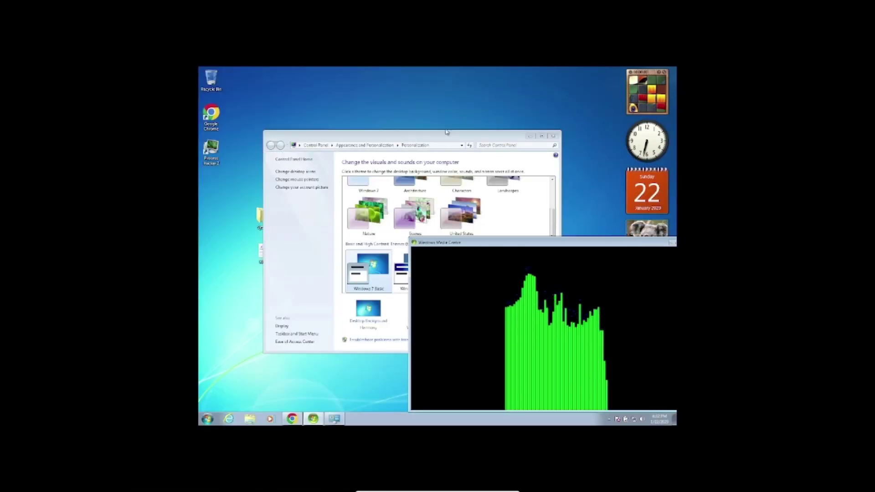
Step: Try the Nature, Scenes and Windows 7 Aero themes, finishing with the Windows 7 Basic theme
{"action": "left_click", "coordinate": [459, 237]}
{"action": "scroll", "coordinate": [460, 240], "scroll_direction": "up", "scroll_amount": 1}
{"action": "scroll", "coordinate": [459, 240], "scroll_direction": "up", "scroll_amount": 1}
{"action": "left_click", "coordinate": [368, 268]}
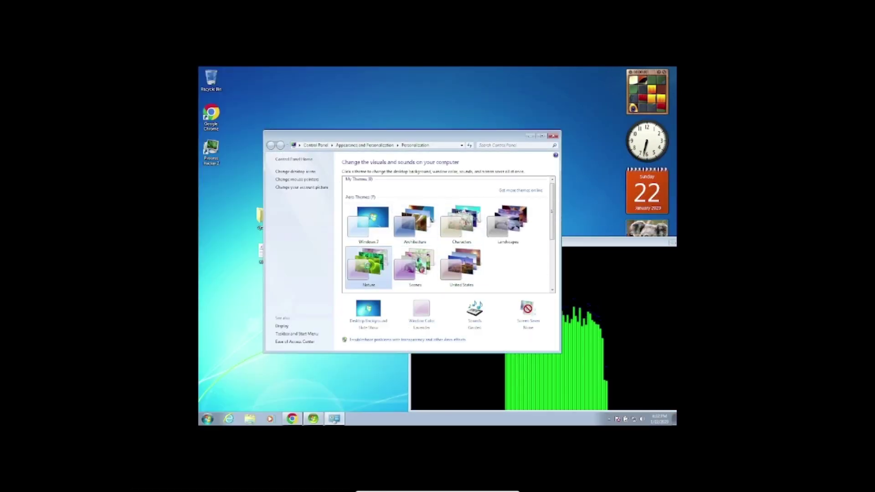
{"action": "left_click", "coordinate": [409, 273]}
{"action": "left_click", "coordinate": [369, 222]}
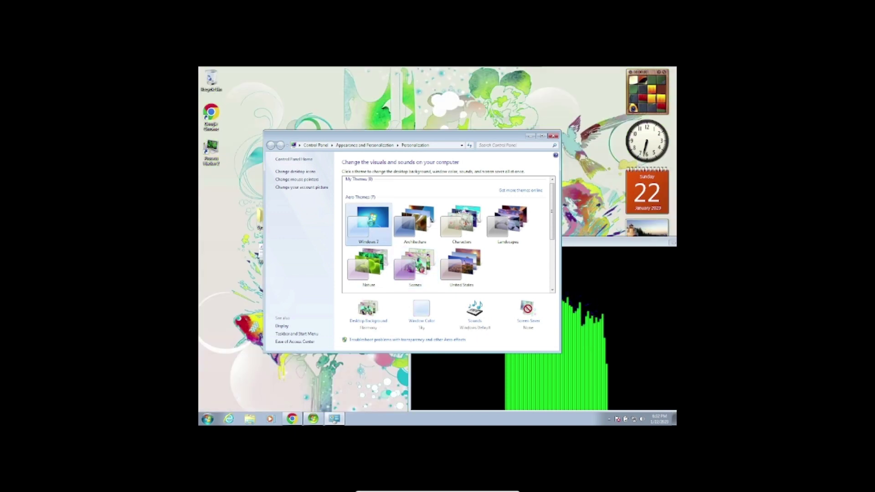
{"action": "scroll", "coordinate": [368, 222], "scroll_direction": "down", "scroll_amount": 2}
{"action": "scroll", "coordinate": [477, 283], "scroll_direction": "down", "scroll_amount": 1}
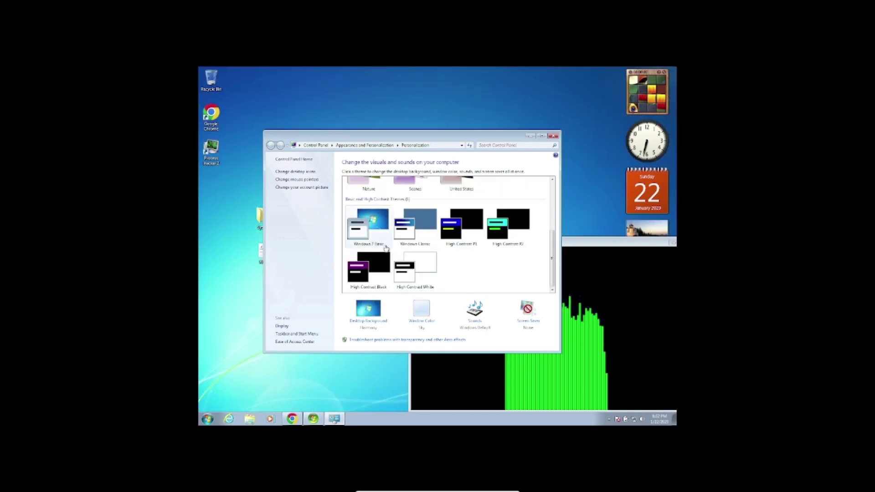
Step: Try the 3D Text and Ribbons screen savers, apply Photos instead, and close the Personalization window
{"action": "left_click", "coordinate": [540, 323]}
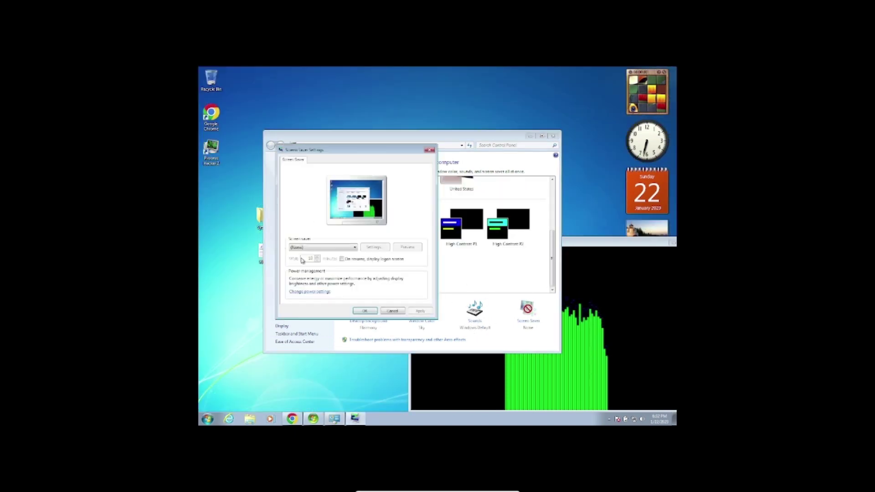
{"action": "left_click", "coordinate": [319, 248]}
{"action": "left_click", "coordinate": [305, 260]}
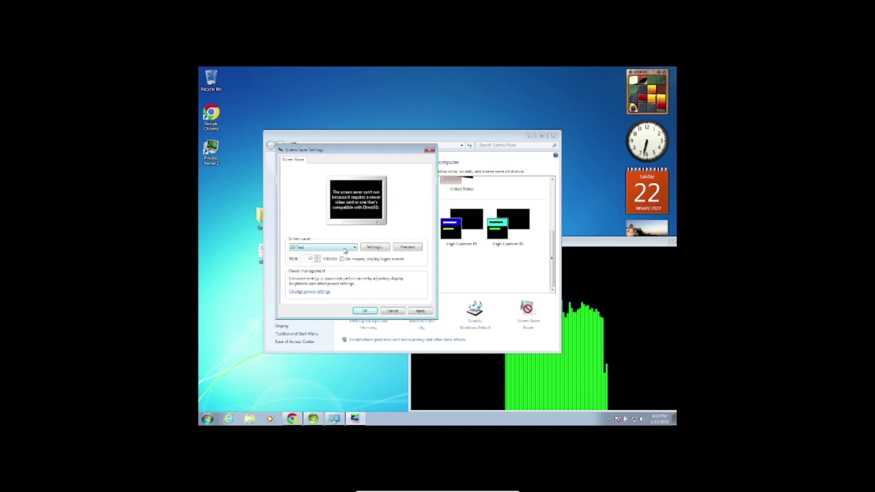
{"action": "left_click", "coordinate": [345, 248]}
{"action": "left_click", "coordinate": [301, 285]}
{"action": "left_click", "coordinate": [347, 248]}
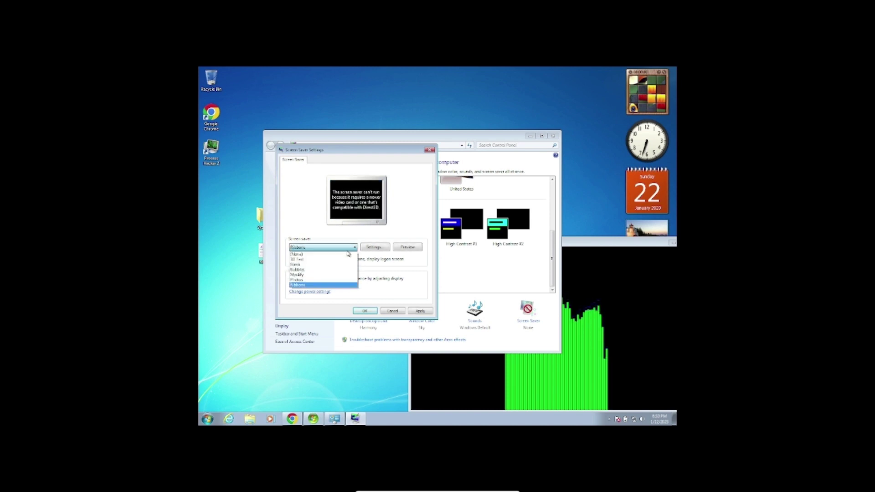
{"action": "left_click", "coordinate": [297, 280]}
{"action": "left_click", "coordinate": [418, 311]}
{"action": "left_click", "coordinate": [365, 310]}
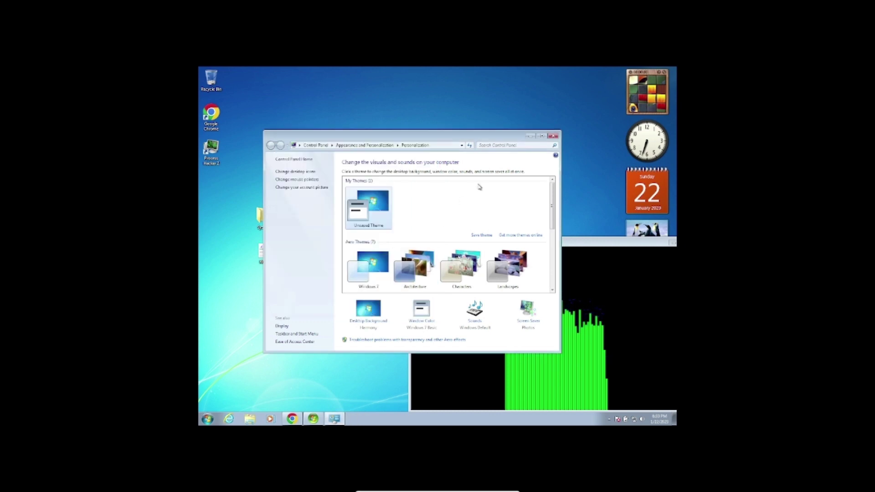
{"action": "left_click_drag", "start_coordinate": [477, 139], "coordinate": [466, 132]}
{"action": "left_click", "coordinate": [541, 132]}
Step: Reopen Personalization and enable the Computer, User's Files, Network and Control Panel desktop icons
{"action": "right_click", "coordinate": [400, 219]}
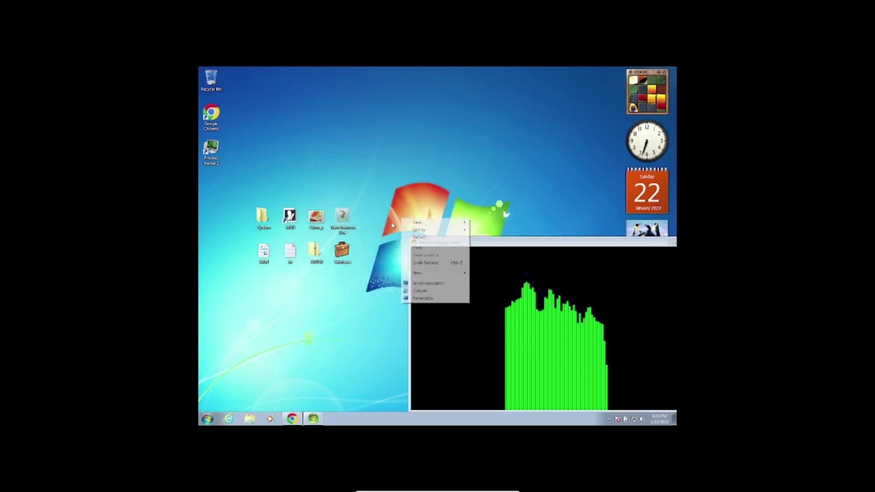
{"action": "left_click", "coordinate": [422, 297]}
{"action": "scroll", "coordinate": [439, 282], "scroll_direction": "down", "scroll_amount": 1}
{"action": "scroll", "coordinate": [439, 282], "scroll_direction": "down", "scroll_amount": 3}
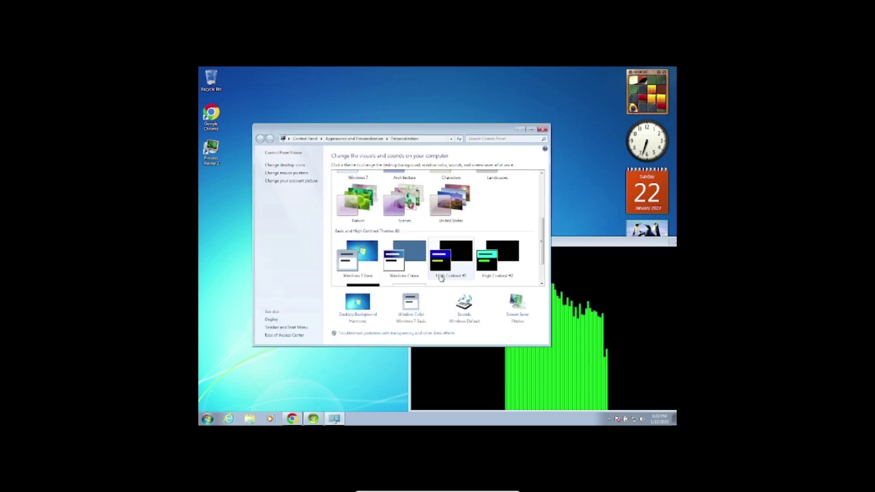
{"action": "left_click", "coordinate": [284, 165]}
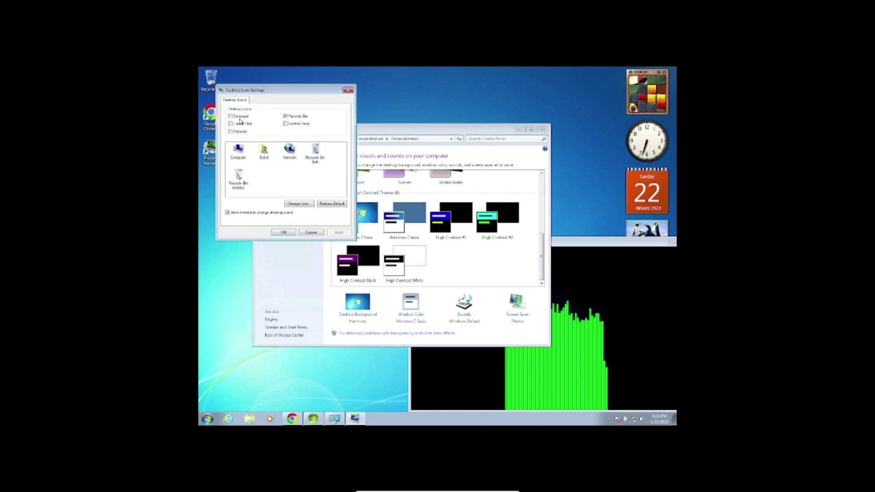
{"action": "left_click", "coordinate": [284, 232]}
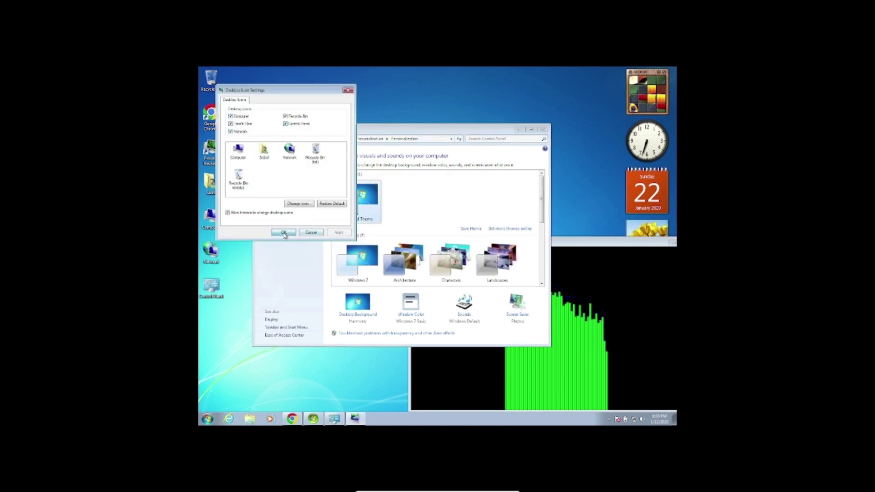
Step: Close Personalization and move the Computer icon beside the Recycle Bin
{"action": "left_click", "coordinate": [542, 129]}
{"action": "left_click_drag", "start_coordinate": [211, 217], "coordinate": [237, 81]}
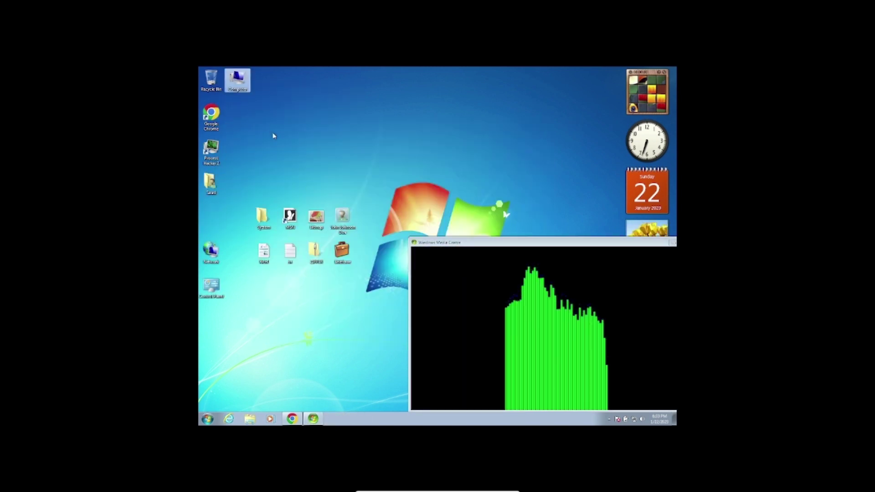
Step: Move the Network and Control Panel desktop icons into the Recycle Bin row, after the Computer icon
{"action": "left_click_drag", "start_coordinate": [211, 251], "coordinate": [263, 82]}
{"action": "left_click_drag", "start_coordinate": [211, 287], "coordinate": [290, 82]}
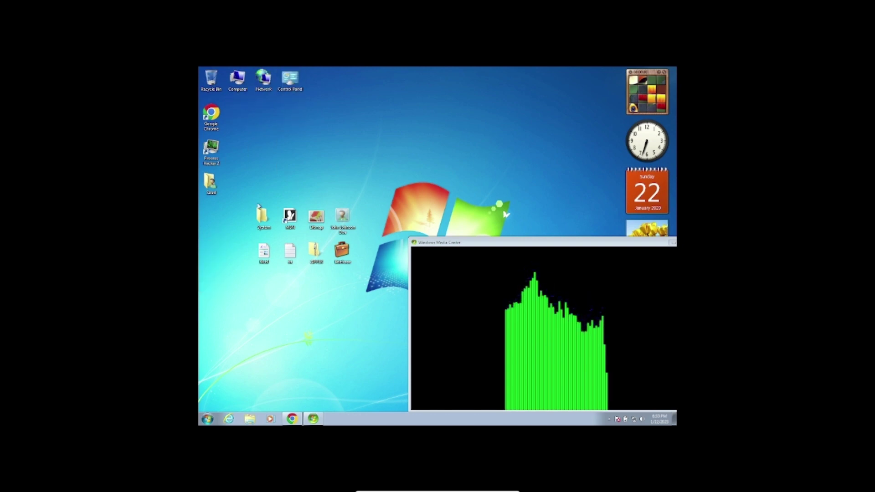
Step: Cycle through the Windows Media Center music visualizations, moving on from Bars and Waves, and reposition its window
{"action": "left_click_drag", "start_coordinate": [598, 245], "coordinate": [636, 226]}
{"action": "left_click", "coordinate": [482, 290]}
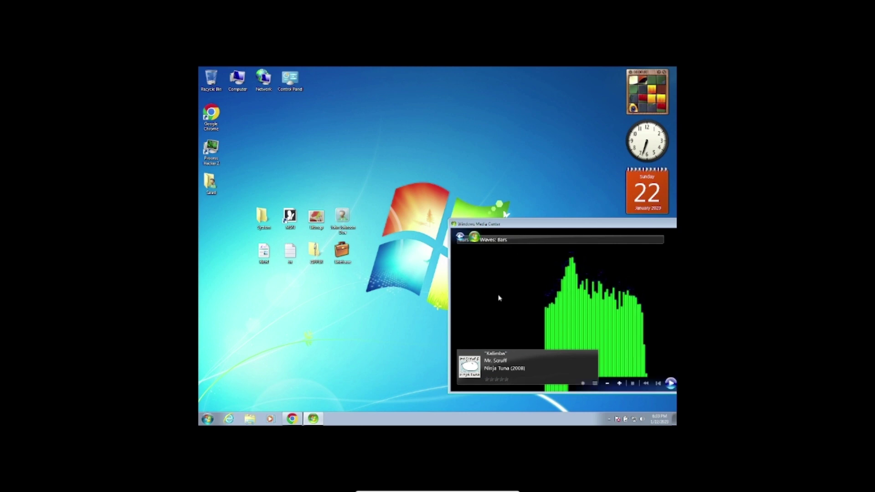
{"action": "left_click", "coordinate": [619, 384]}
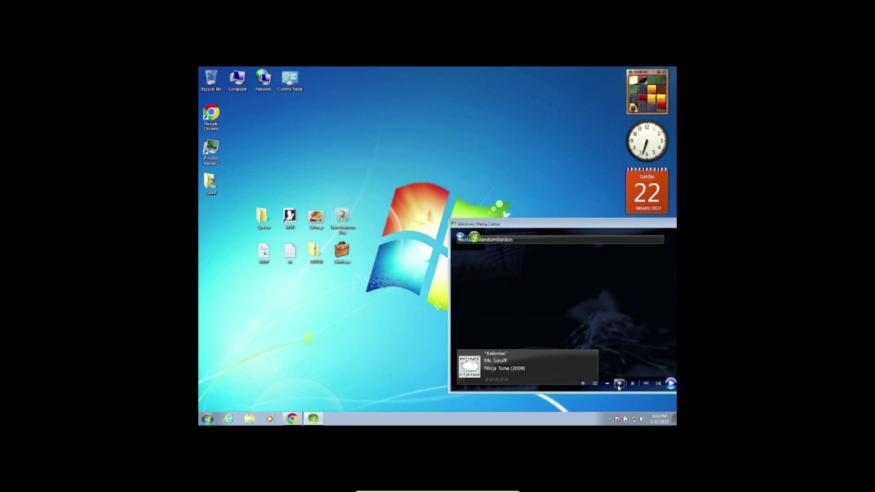
{"action": "left_click", "coordinate": [619, 384]}
{"action": "left_click", "coordinate": [618, 385]}
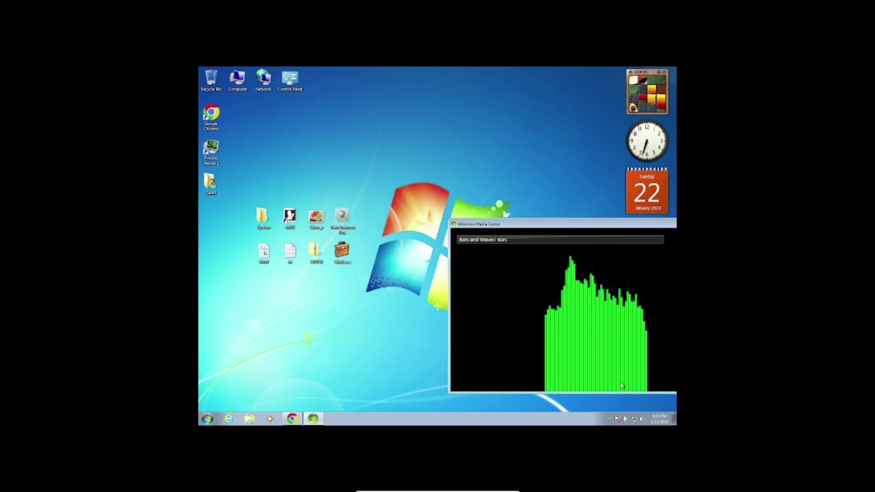
{"action": "left_click", "coordinate": [610, 385]}
{"action": "mouse_move", "coordinate": [583, 230]}
{"action": "left_mouse_down"}
{"action": "mouse_move", "coordinate": [591, 249]}
{"action": "mouse_move", "coordinate": [578, 255]}
{"action": "mouse_move", "coordinate": [575, 246]}
{"action": "left_mouse_up"}
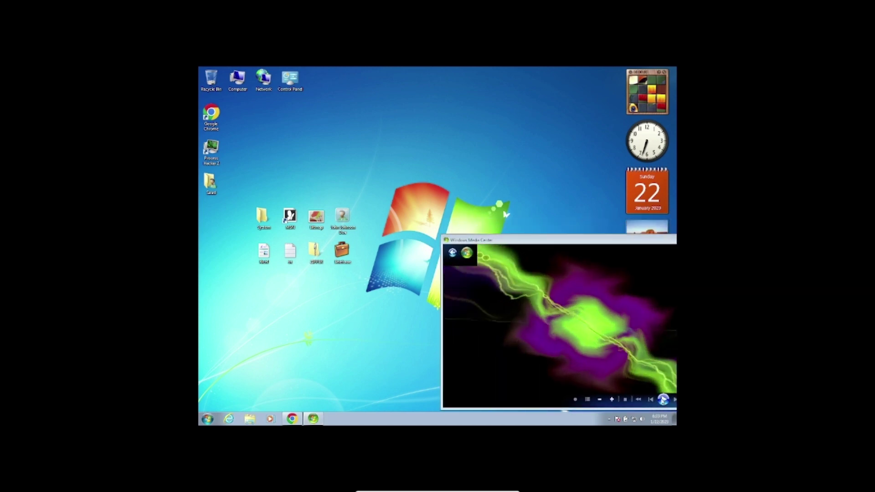
Step: Leave the visualization, view the now playing song list, and minimize Windows Media Center
{"action": "left_click_drag", "start_coordinate": [507, 242], "coordinate": [503, 242]}
{"action": "left_click", "coordinate": [449, 252]}
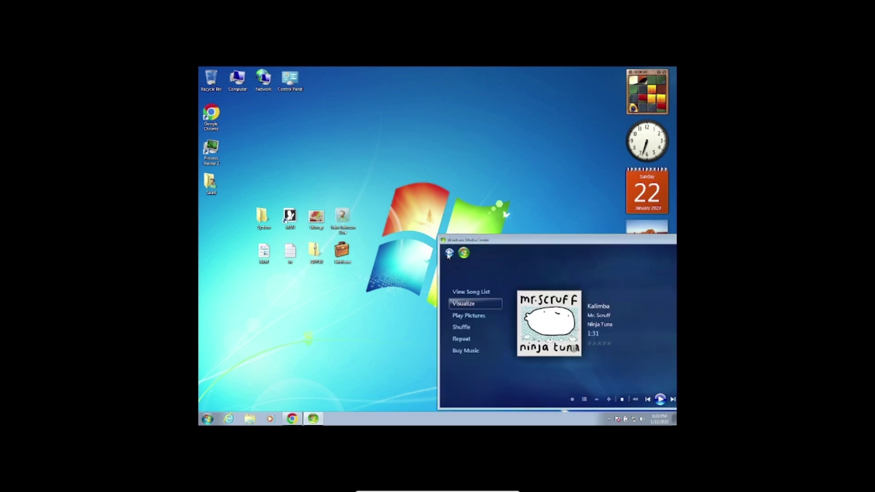
{"action": "left_click", "coordinate": [464, 292]}
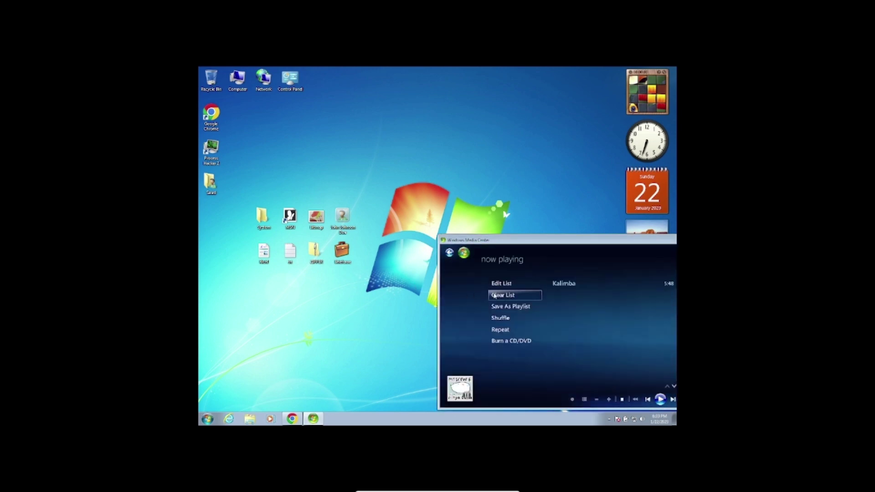
{"action": "left_click", "coordinate": [449, 252]}
{"action": "left_click", "coordinate": [507, 314]}
{"action": "left_click", "coordinate": [514, 315]}
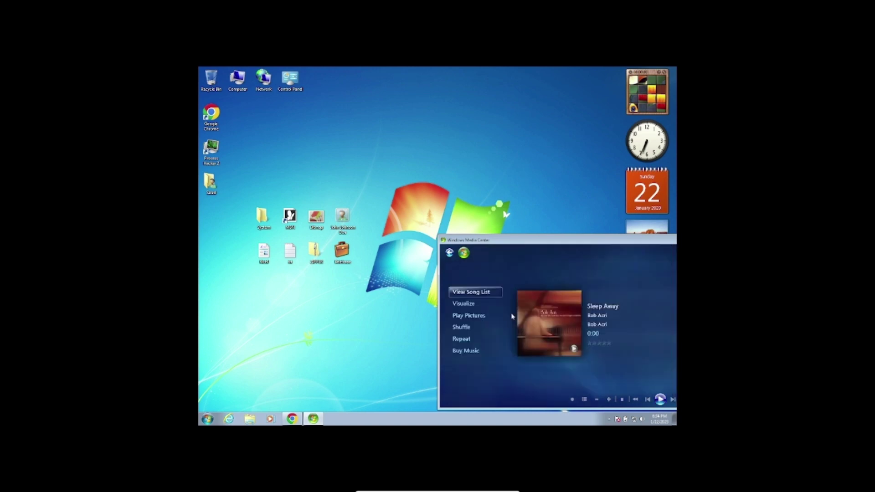
{"action": "left_click_drag", "start_coordinate": [545, 245], "coordinate": [347, 212]}
{"action": "key", "text": "alt+F4"}
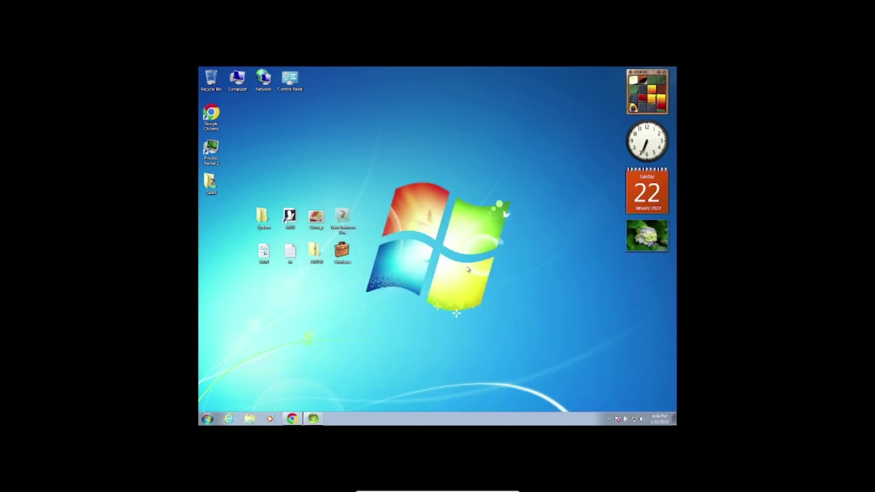
Step: Arrange the user's folder and Computer icons after the Recycle Bin, and Process Hacker 2 and Network after Google Chrome
{"action": "left_click_drag", "start_coordinate": [217, 146], "coordinate": [245, 119]}
{"action": "left_click_drag", "start_coordinate": [210, 181], "coordinate": [269, 116]}
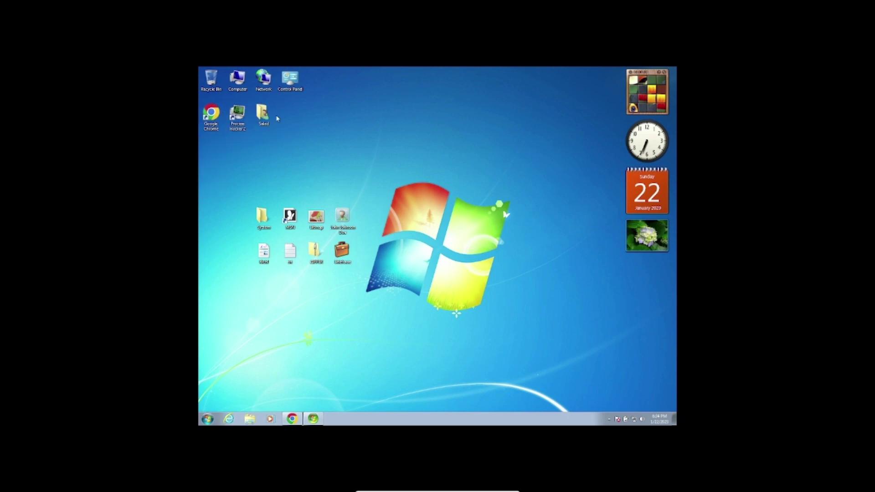
{"action": "left_click_drag", "start_coordinate": [237, 78], "coordinate": [267, 85]}
{"action": "left_click_drag", "start_coordinate": [263, 115], "coordinate": [291, 82]}
{"action": "left_click", "coordinate": [263, 114]}
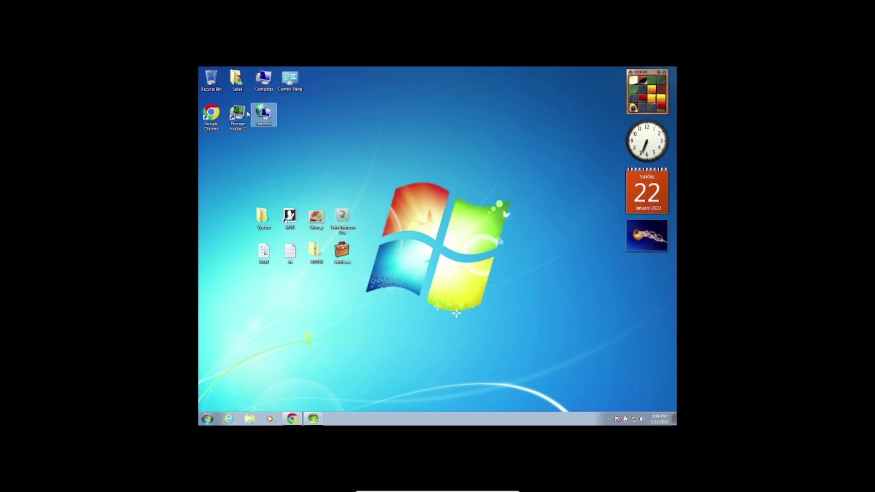
Step: Move the clock gadget to the desktop's lower-right corner and stack the calendar and slide show gadgets under the puzzle
{"action": "left_click_drag", "start_coordinate": [646, 144], "coordinate": [592, 106]}
{"action": "left_click_drag", "start_coordinate": [642, 188], "coordinate": [643, 140]}
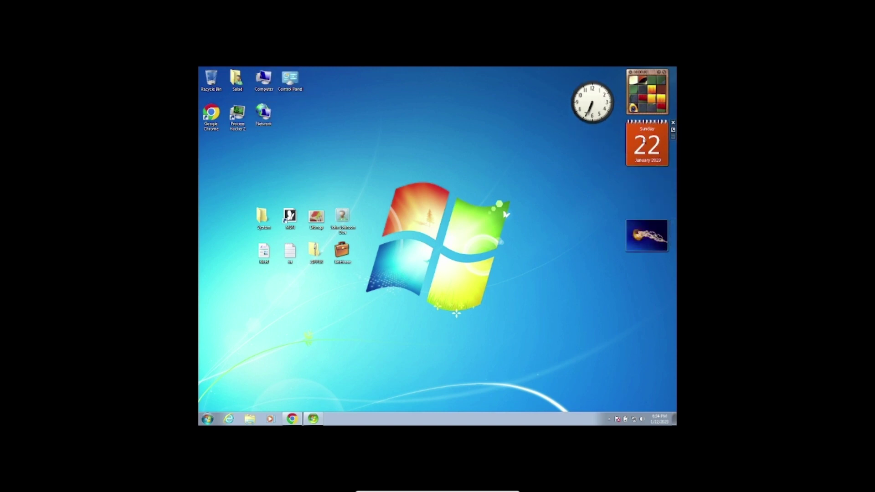
{"action": "left_click_drag", "start_coordinate": [596, 108], "coordinate": [671, 391]}
{"action": "left_click_drag", "start_coordinate": [647, 242], "coordinate": [654, 193]}
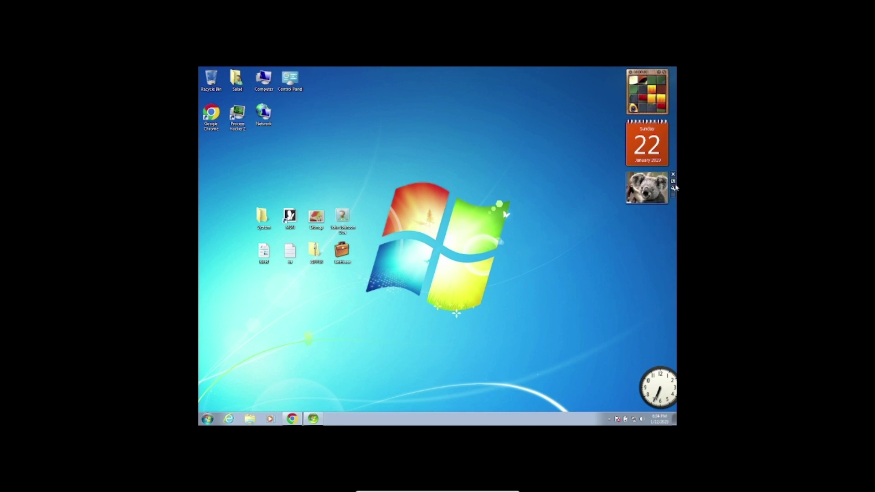
Step: Set the Slide Show gadget to use the Sample Pictures folder and show each picture for 15 seconds
{"action": "left_click", "coordinate": [674, 187]}
{"action": "left_click", "coordinate": [607, 229]}
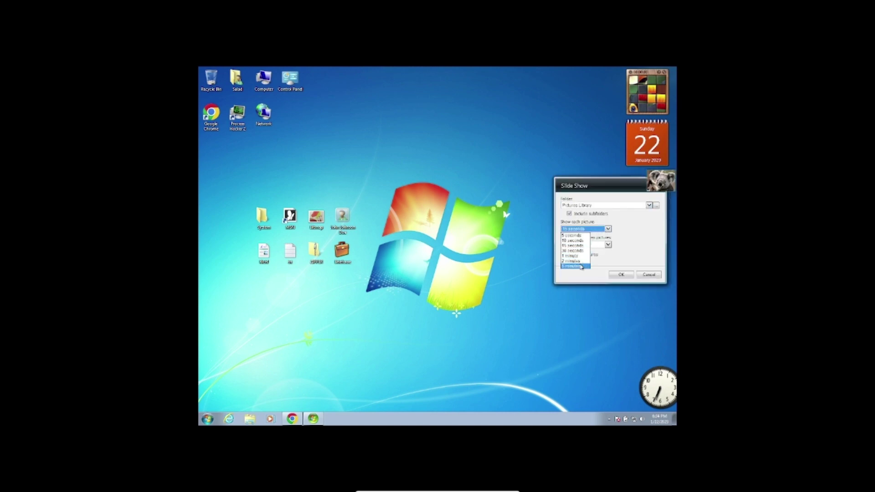
{"action": "left_click", "coordinate": [583, 245]}
{"action": "left_click", "coordinate": [640, 206]}
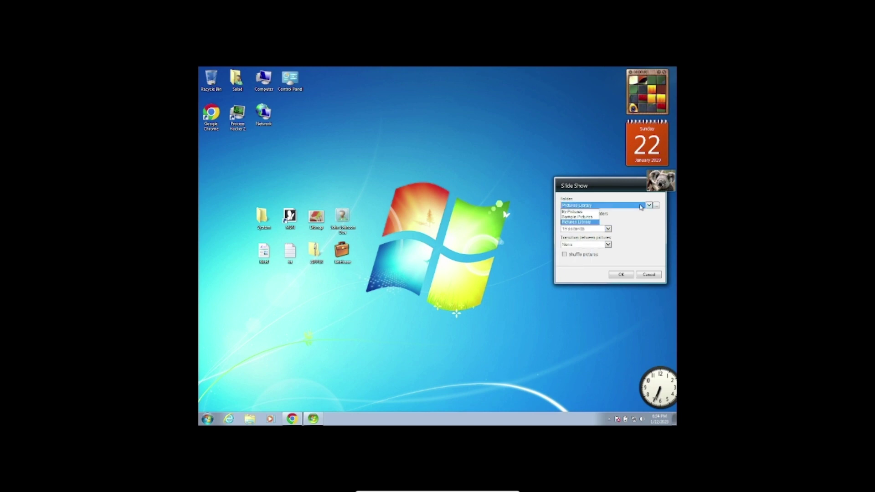
{"action": "left_click", "coordinate": [574, 217]}
{"action": "left_click", "coordinate": [622, 275]}
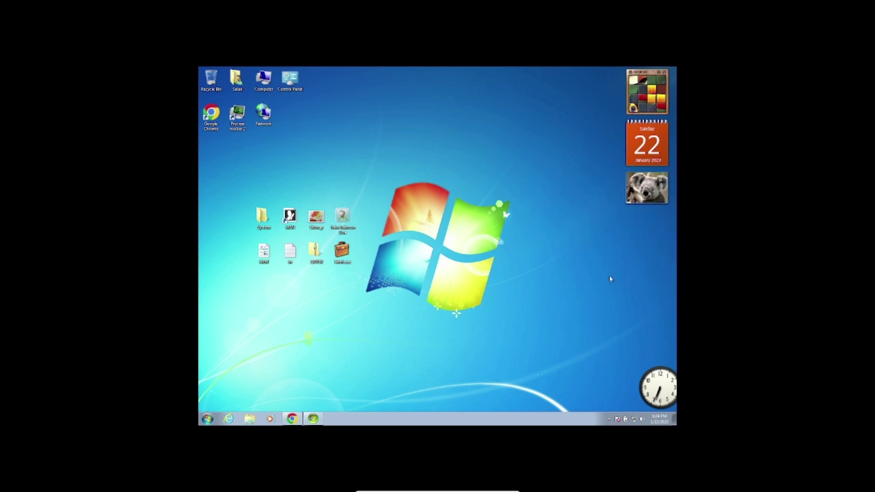
Step: Switch to Google Chrome and search for "antivirus", refining the search to "antivirus avg"
{"action": "left_click", "coordinate": [293, 419]}
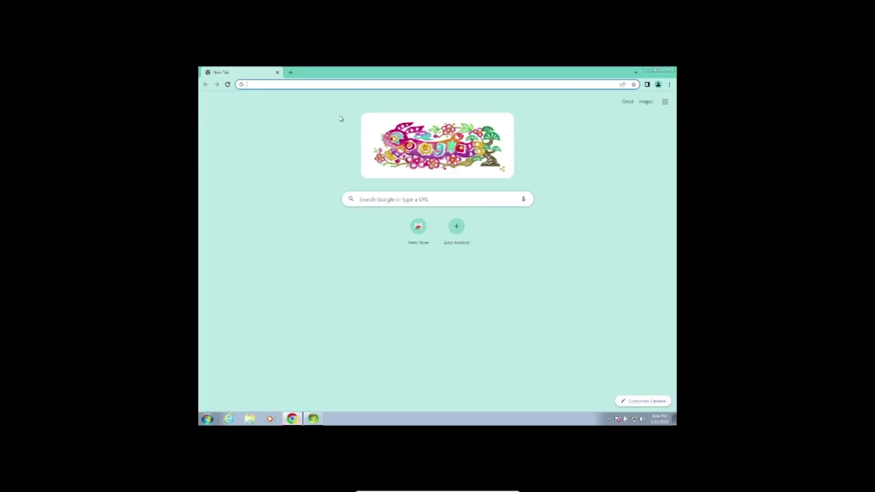
{"action": "left_click", "coordinate": [292, 86]}
{"action": "type", "text": "antivirus"}
{"action": "key", "text": "Return"}
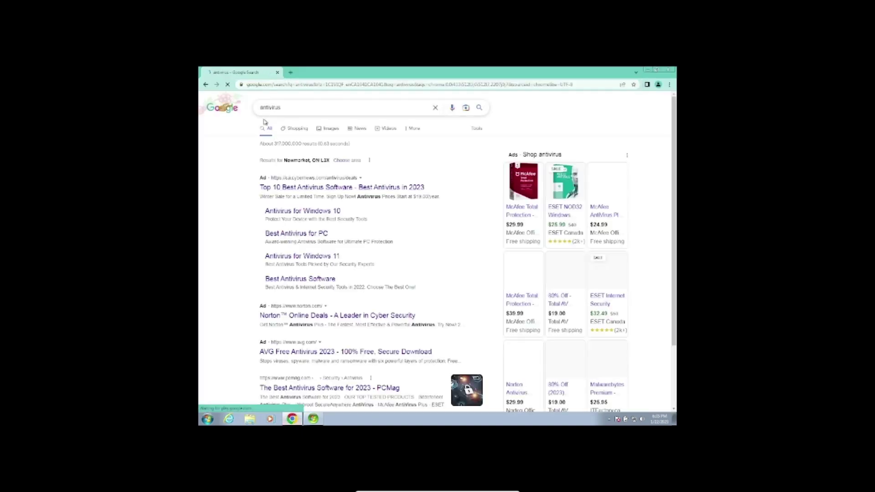
{"action": "type", "text": "avg"}
{"action": "key", "text": "Return"}
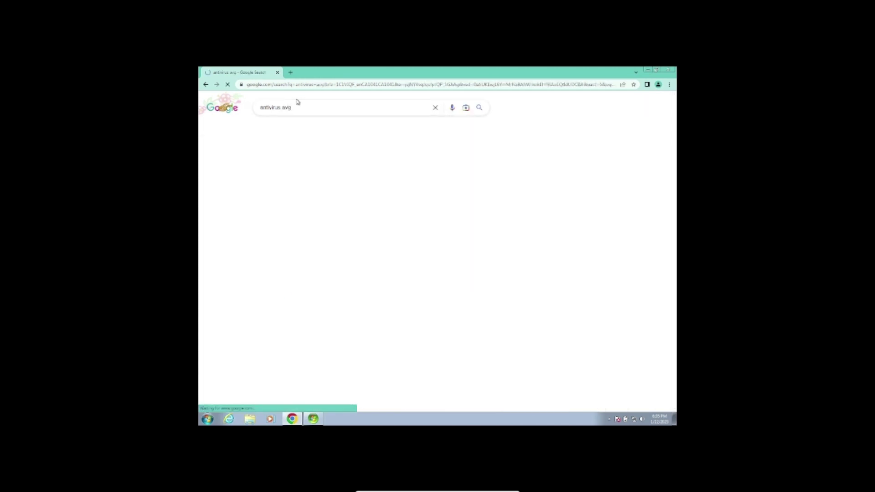
Step: Open the AVG Free Antivirus 2023 result, accept the site's cookies, and download the free antivirus
{"action": "scroll", "coordinate": [272, 250], "scroll_direction": "down", "scroll_amount": 1}
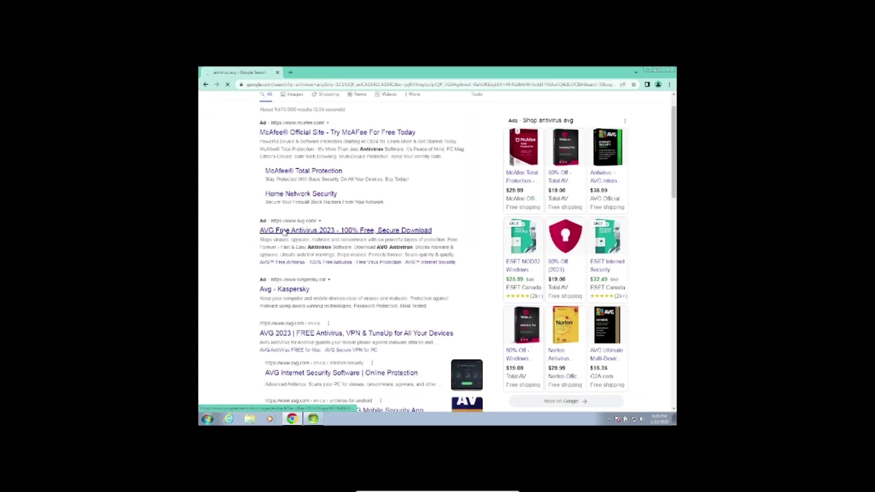
{"action": "left_click", "coordinate": [284, 233]}
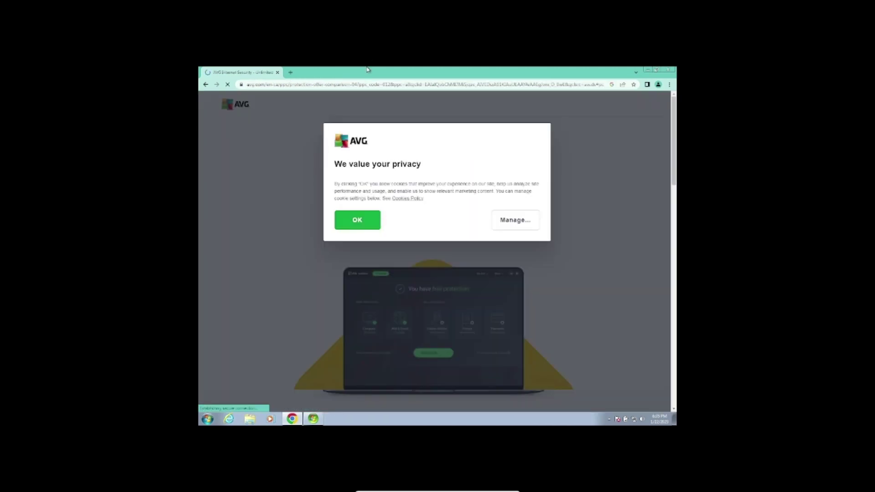
{"action": "left_click", "coordinate": [365, 220]}
{"action": "left_click", "coordinate": [383, 211]}
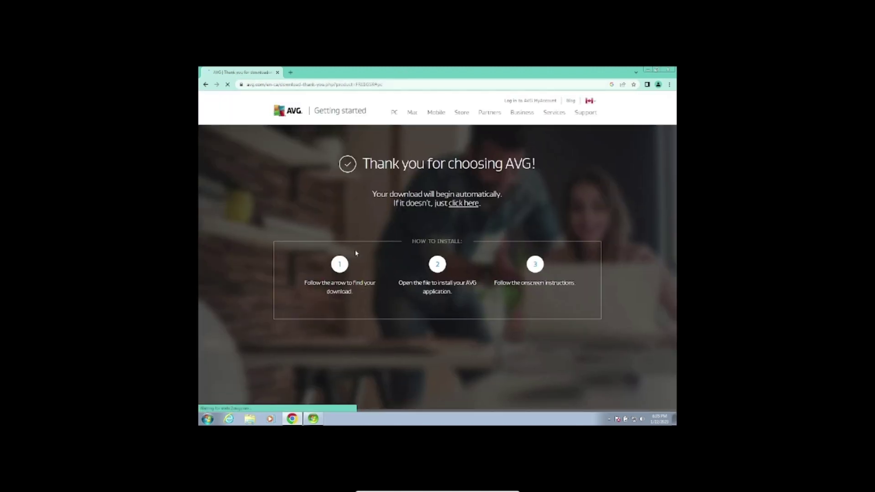
Step: Run the downloaded AVG installer, allow it to make changes to the computer, and close Chrome
{"action": "mouse_move", "coordinate": [387, 72]}
{"action": "left_mouse_down"}
{"action": "mouse_move", "coordinate": [379, 83]}
{"action": "mouse_move", "coordinate": [398, 79]}
{"action": "mouse_move", "coordinate": [385, 85]}
{"action": "left_mouse_up"}
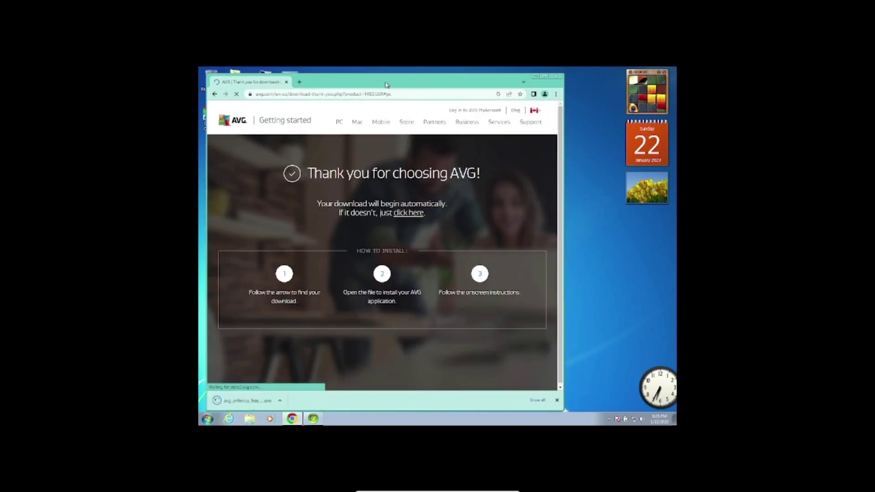
{"action": "left_click", "coordinate": [231, 405]}
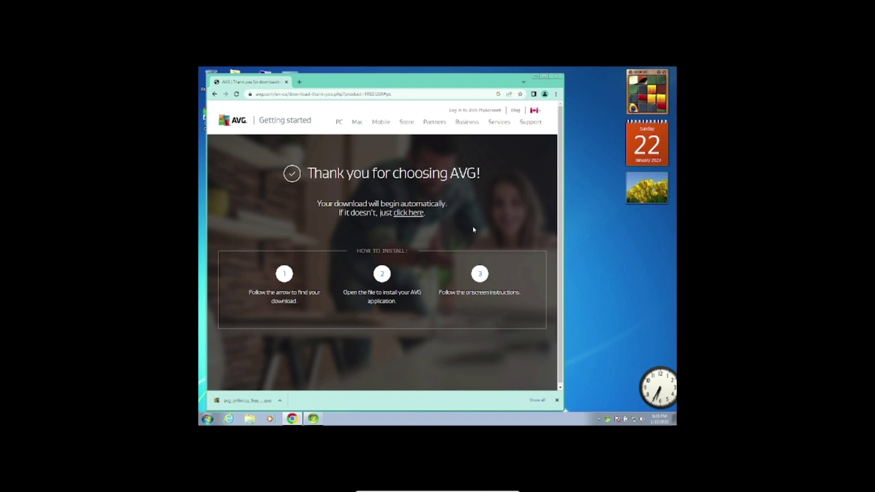
{"action": "left_click", "coordinate": [259, 402]}
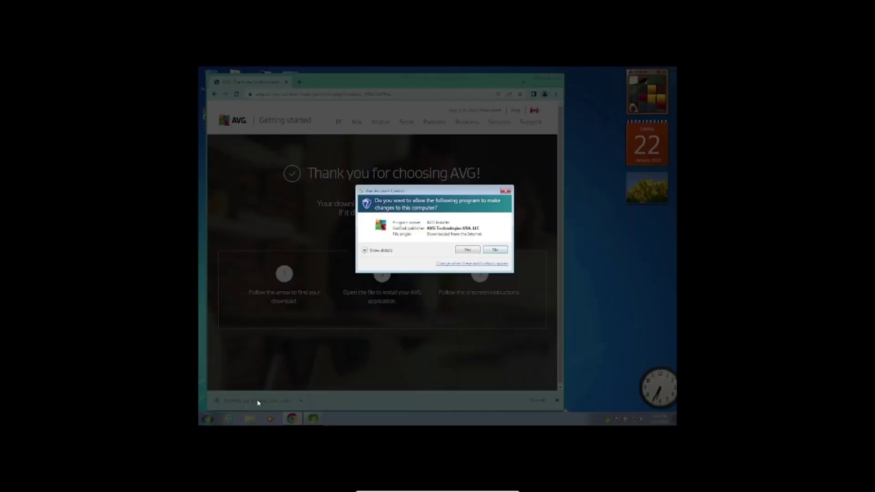
{"action": "left_click", "coordinate": [449, 254]}
{"action": "left_click", "coordinate": [558, 76]}
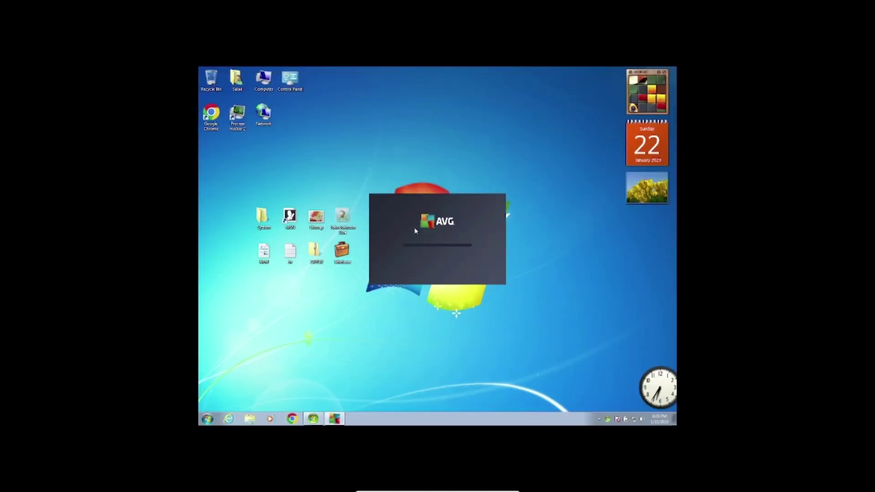
Step: Move the System folder one place away from the MSN shortcut and rename the folder as Pictures
{"action": "left_click_drag", "start_coordinate": [360, 310], "coordinate": [280, 328]}
{"action": "left_click_drag", "start_coordinate": [263, 217], "coordinate": [236, 217]}
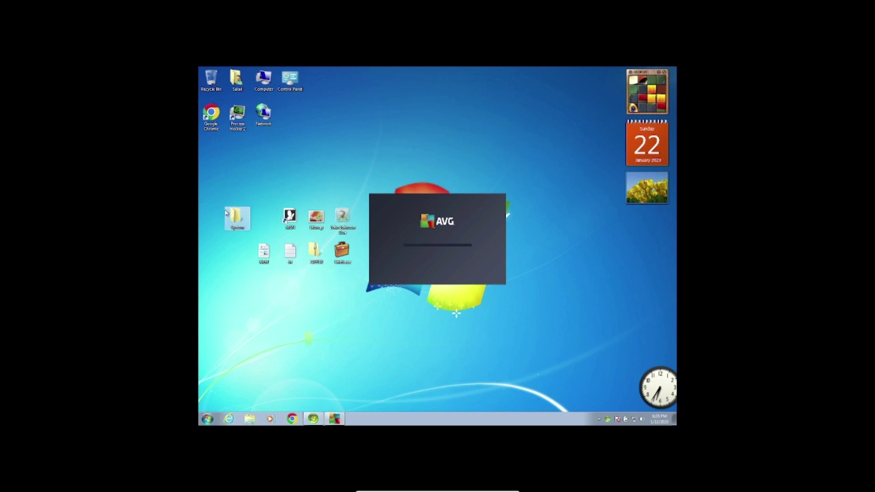
{"action": "right_click", "coordinate": [238, 215]}
{"action": "left_click", "coordinate": [257, 298]}
{"action": "type", "text": "Pict"}
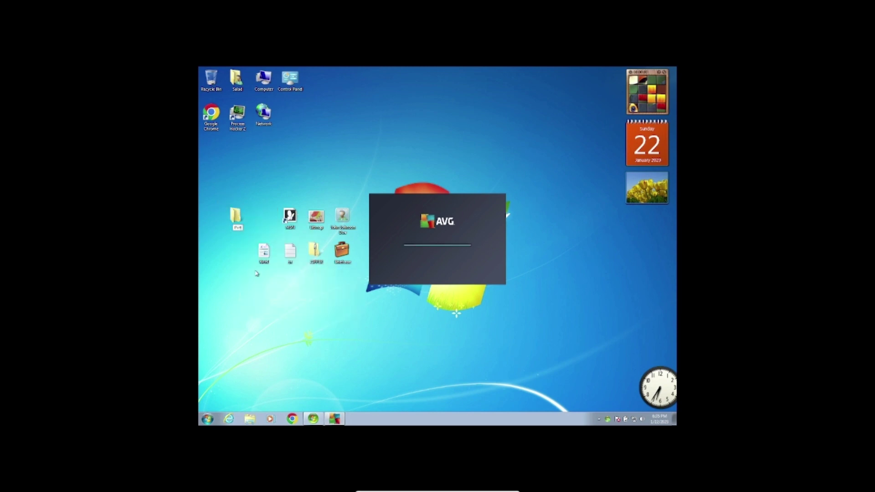
{"action": "type", "text": "ures"}
{"action": "key", "text": "Return"}
Step: Move the document icon directly under the Pictures folder and start renaming it
{"action": "left_click_drag", "start_coordinate": [264, 252], "coordinate": [237, 254]}
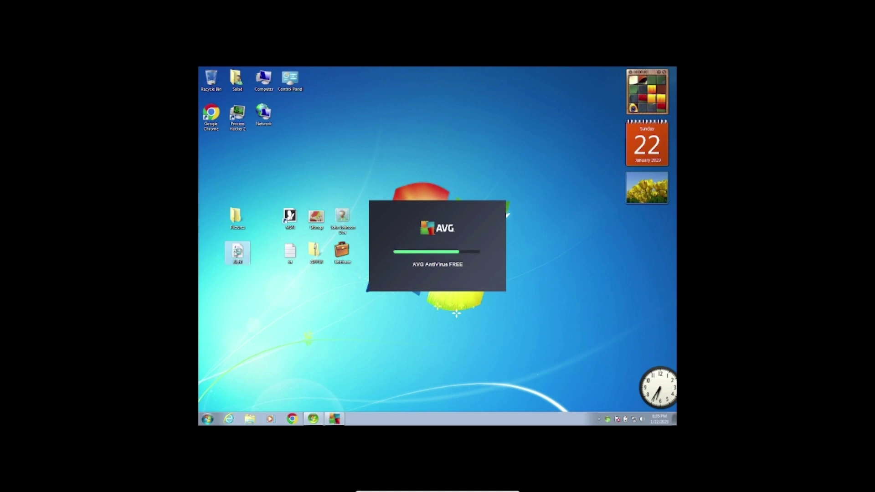
{"action": "right_click", "coordinate": [237, 255]}
{"action": "left_click", "coordinate": [269, 357]}
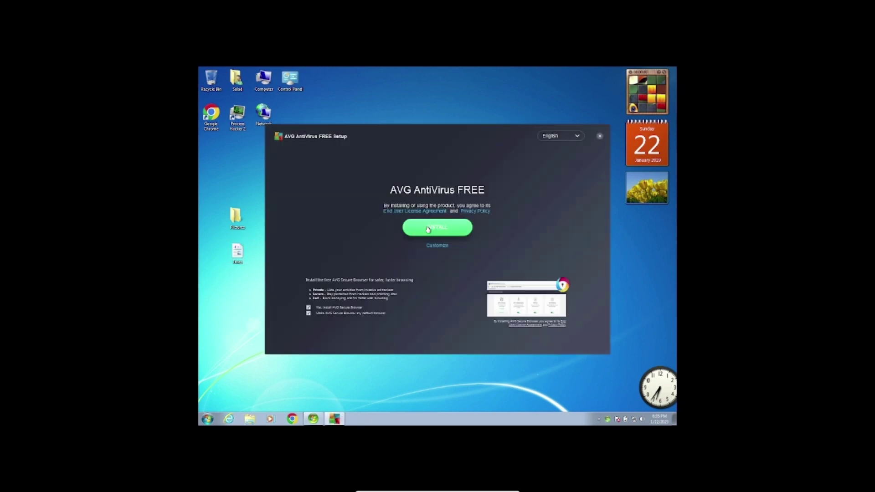
Step: Start the AVG AntiVirus FREE installation with the default AVG Secure Browser options
{"action": "left_click", "coordinate": [424, 227]}
Step: Rename the text document as To-Do List and place it and the MSN shortcut in the row below Google Chrome
{"action": "right_click", "coordinate": [294, 264]}
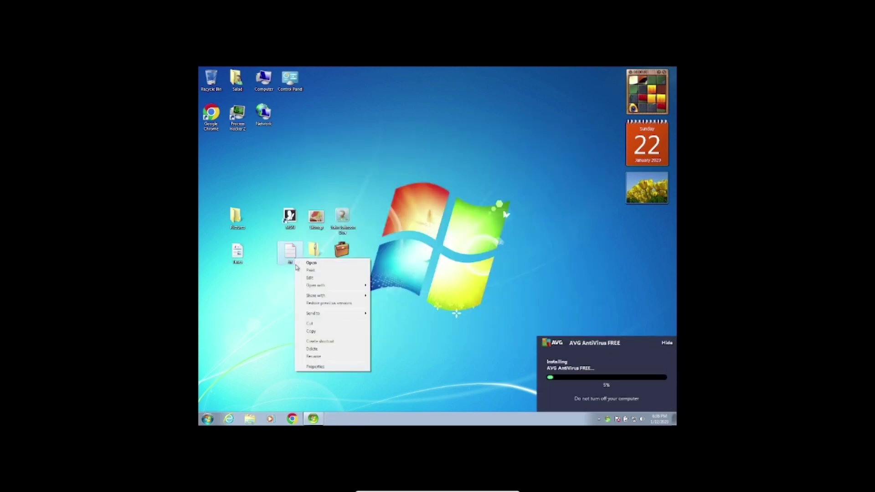
{"action": "left_click", "coordinate": [311, 358]}
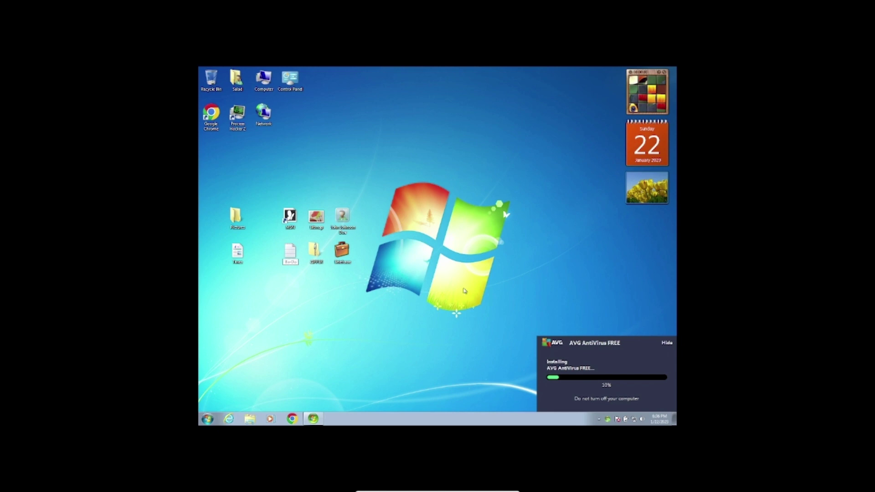
{"action": "left_click_drag", "start_coordinate": [290, 252], "coordinate": [211, 147]}
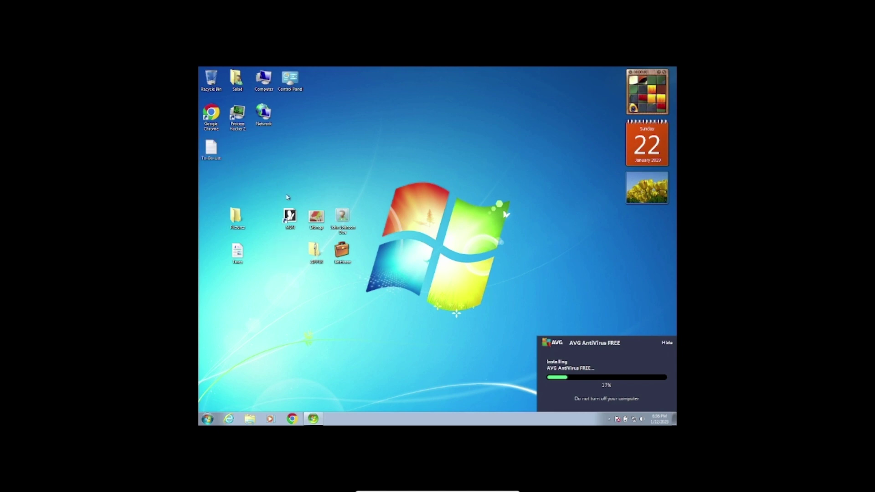
{"action": "left_click_drag", "start_coordinate": [291, 217], "coordinate": [258, 164]}
Step: Preview the bitmap image from the desktop in Windows Photo Viewer
{"action": "right_click", "coordinate": [318, 222]}
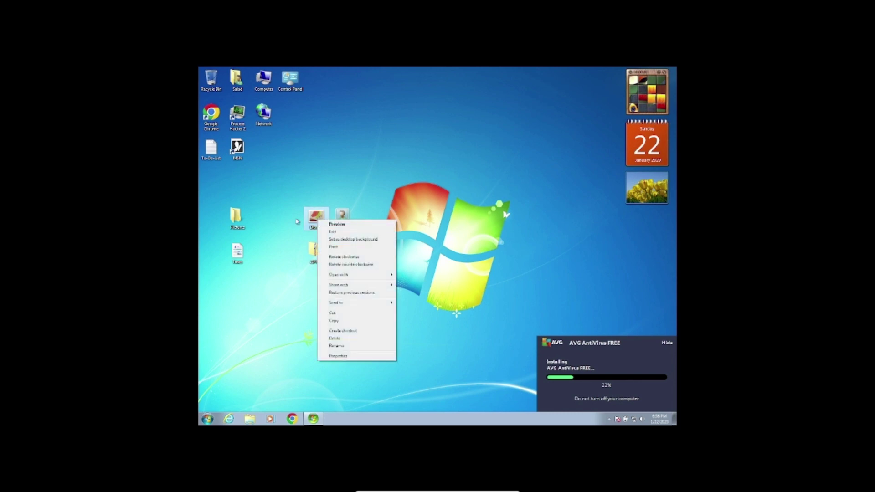
{"action": "left_click", "coordinate": [326, 225]}
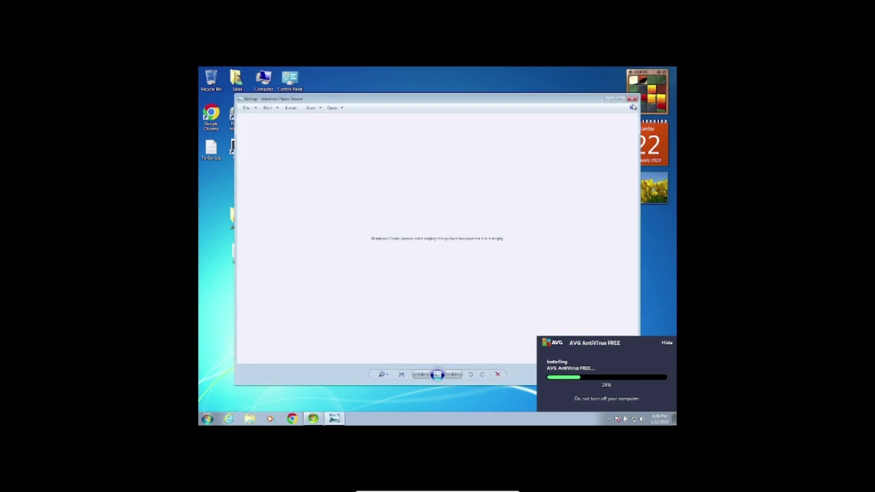
Step: Close the photo viewer and line up the bitmap, contact, briefcase and zipped folder in the MSN shortcut's row
{"action": "left_click", "coordinate": [633, 99]}
{"action": "right_click", "coordinate": [319, 220]}
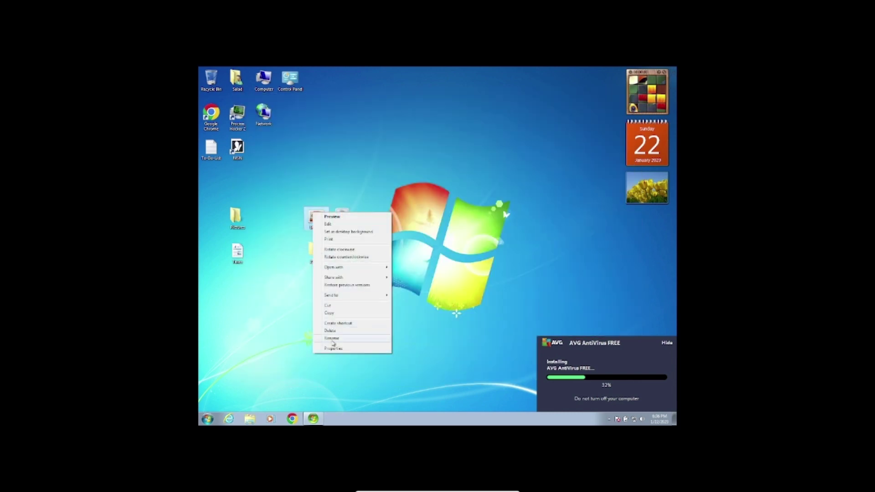
{"action": "left_click", "coordinate": [447, 285]}
{"action": "left_click_drag", "start_coordinate": [318, 220], "coordinate": [316, 154]}
{"action": "left_click_drag", "start_coordinate": [342, 251], "coordinate": [342, 152]}
{"action": "left_click_drag", "start_coordinate": [315, 248], "coordinate": [365, 165]}
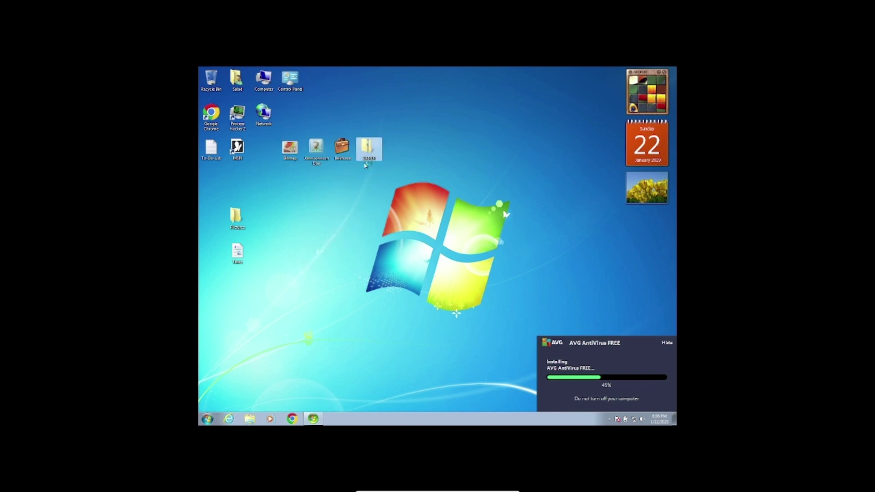
Step: Rename the briefcase on the desktop as Job
{"action": "right_click", "coordinate": [342, 151]}
{"action": "left_click", "coordinate": [372, 236]}
{"action": "type", "text": "lolo"}
{"action": "key", "text": "Return"}
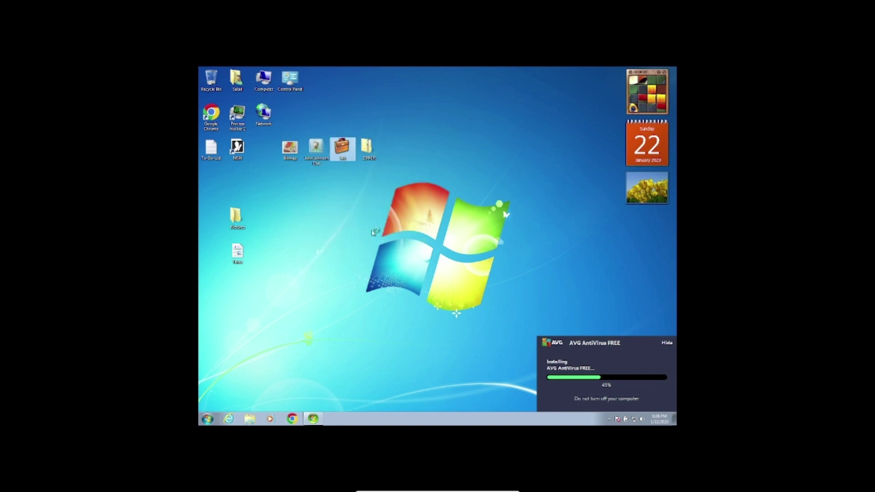
Step: Rename the zipped folder on the desktop as DriverPkg
{"action": "right_click", "coordinate": [370, 145]}
{"action": "left_click", "coordinate": [394, 254]}
{"action": "type", "text": "e"}
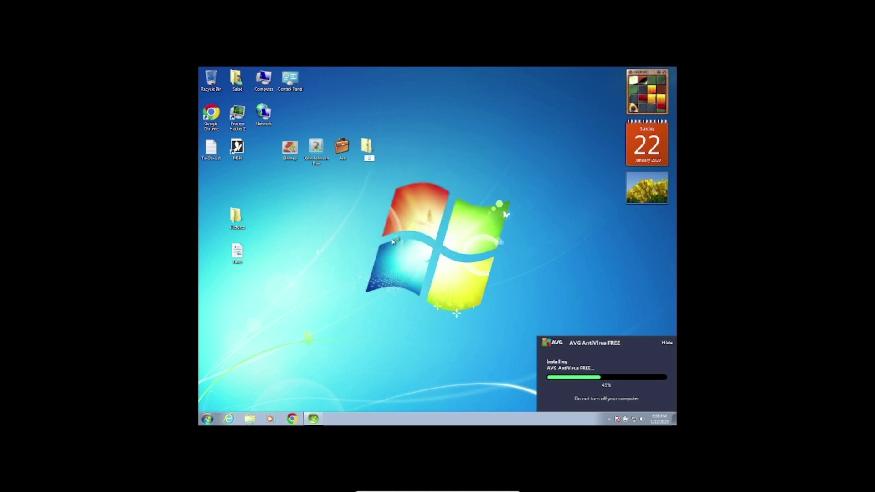
{"action": "type", "text": "riverPkg"}
{"action": "key", "text": "Return"}
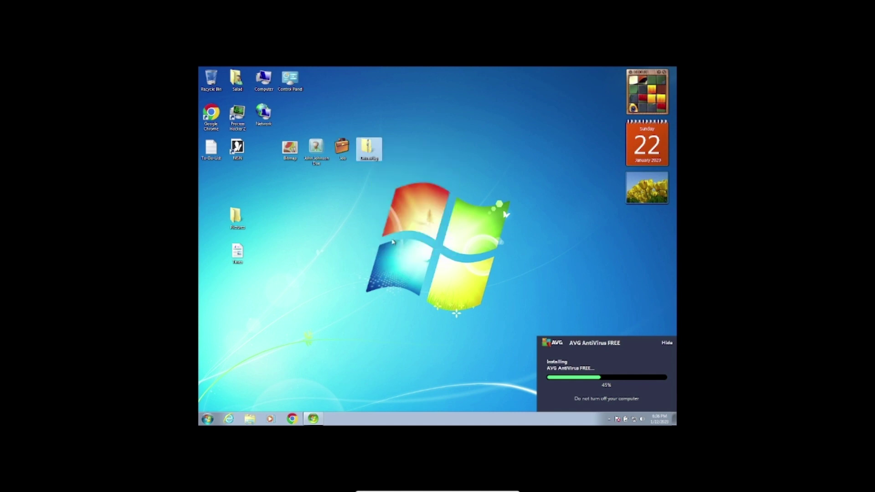
Step: Move the Pictures folder below To-Do List and create a new desktop folder named Music
{"action": "key", "text": "F2"}
{"action": "left_click_drag", "start_coordinate": [225, 230], "coordinate": [212, 195]}
{"action": "right_click", "coordinate": [258, 216]}
{"action": "left_click", "coordinate": [340, 271]}
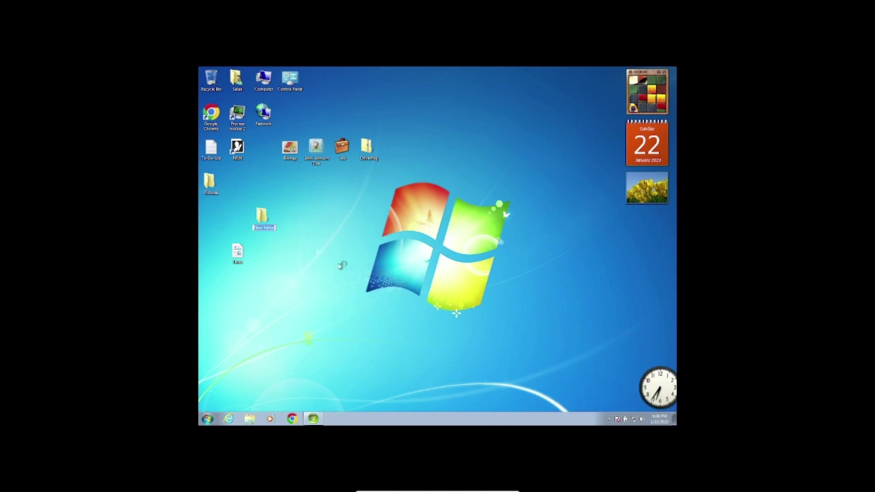
{"action": "key", "text": "Return"}
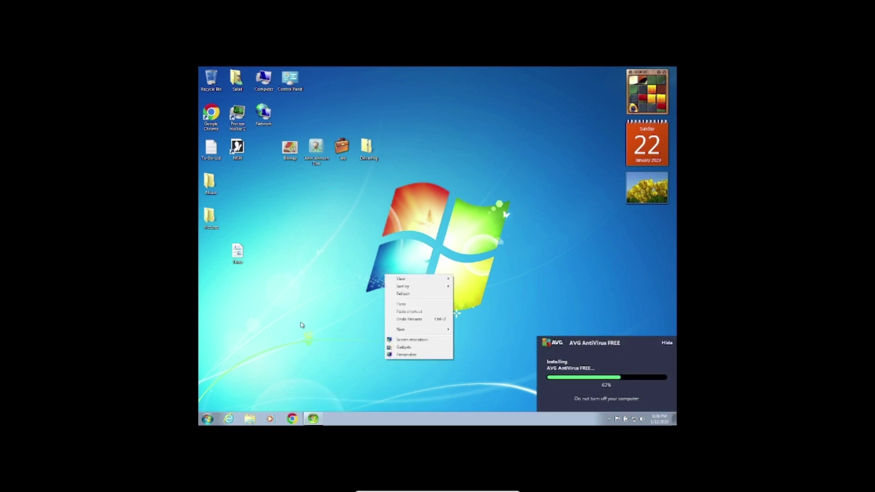
Step: Move the document icon, To-Do List and the MSN shortcut into a row directly under the bitmap and contact icons
{"action": "left_click_drag", "start_coordinate": [238, 252], "coordinate": [298, 183]}
{"action": "left_click_drag", "start_coordinate": [211, 147], "coordinate": [337, 186]}
{"action": "left_click", "coordinate": [232, 152]}
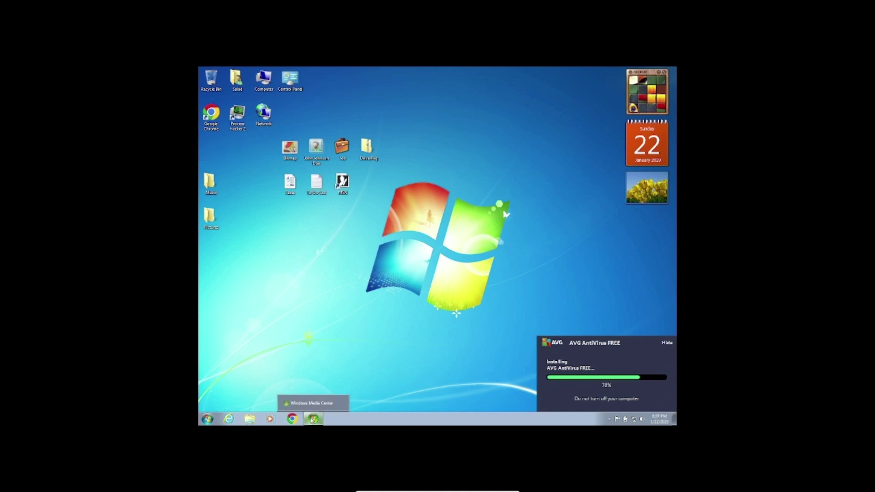
Step: View the playing song list and the Fine Music, Vol. 1 album in Windows Media Center, toggle playback and open the volume control
{"action": "left_click", "coordinate": [314, 418]}
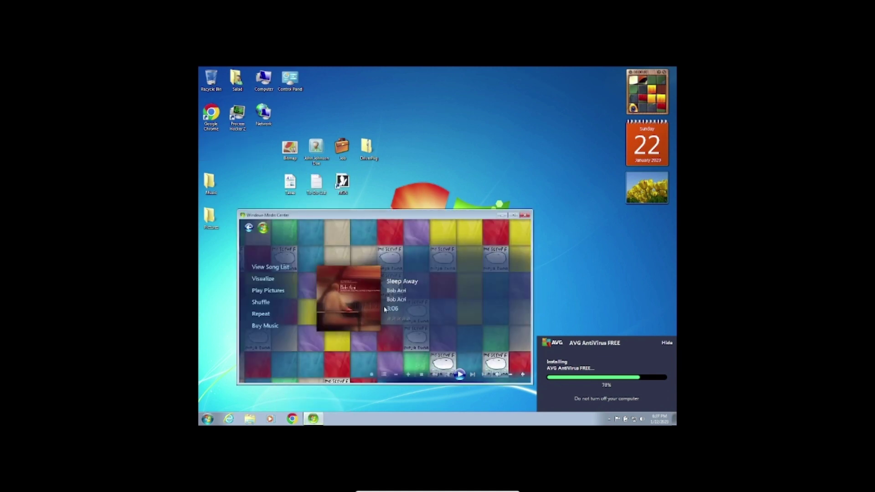
{"action": "left_click", "coordinate": [286, 272]}
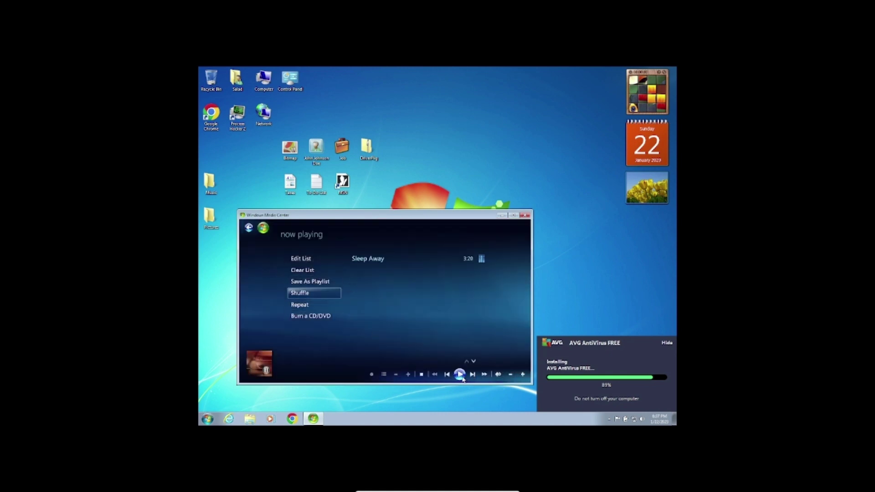
{"action": "left_click", "coordinate": [249, 227]}
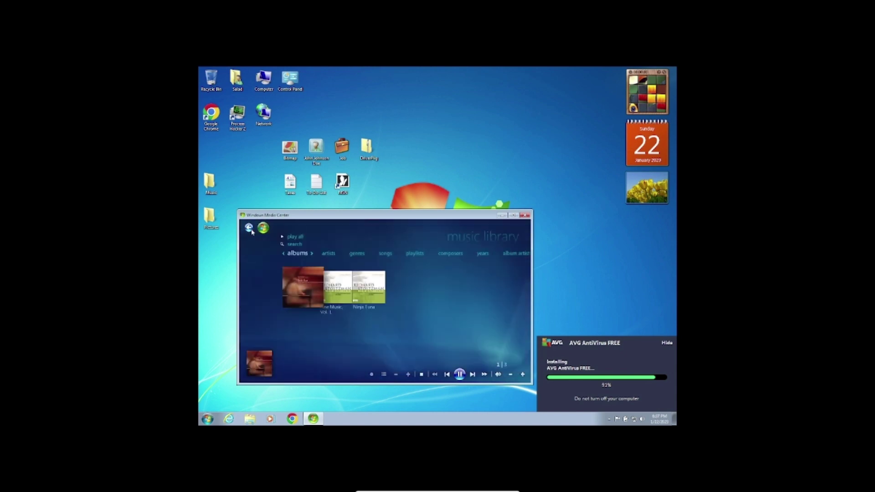
{"action": "left_click", "coordinate": [340, 297]}
{"action": "key", "text": "BackSpace"}
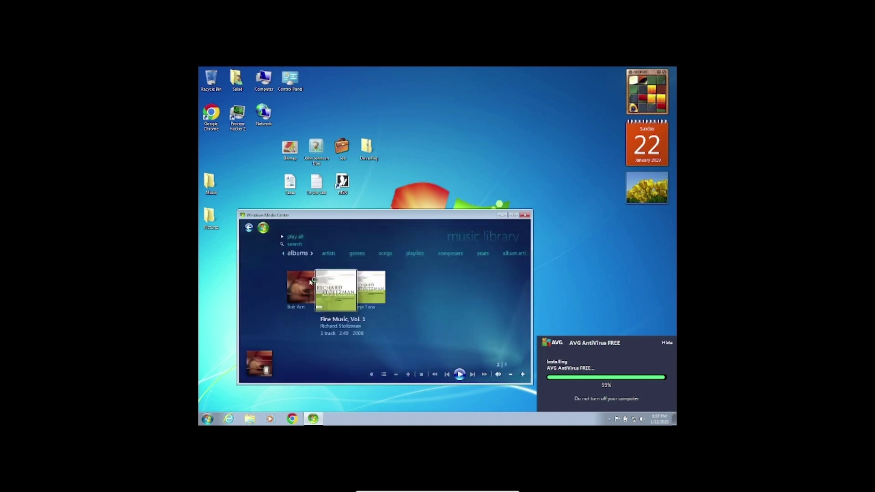
{"action": "left_click", "coordinate": [458, 377]}
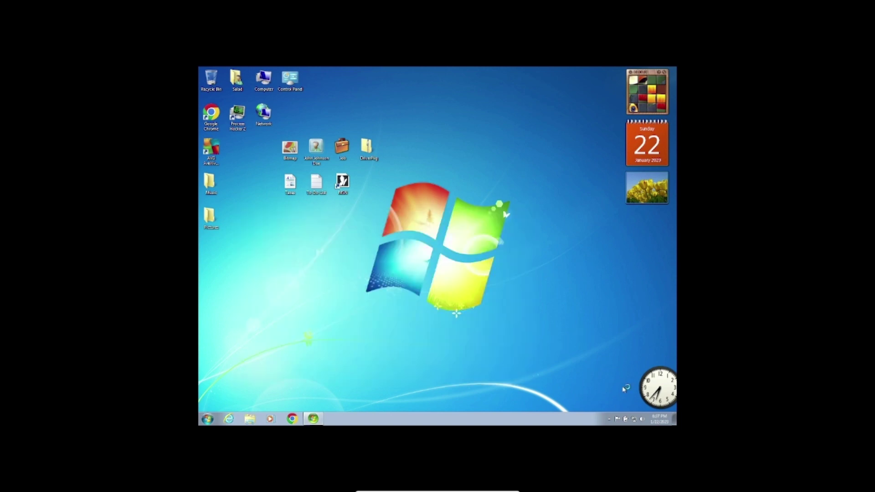
{"action": "left_click", "coordinate": [642, 419]}
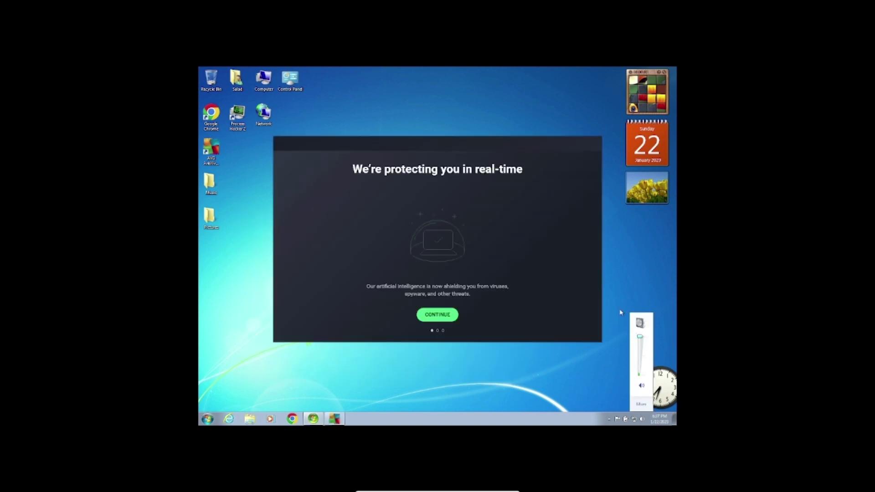
Step: Continue past AVG's real-time protection intro, close the upgrade offer, dismiss the Smart Scan welcome tip and minimize AVG
{"action": "left_click", "coordinate": [437, 315]}
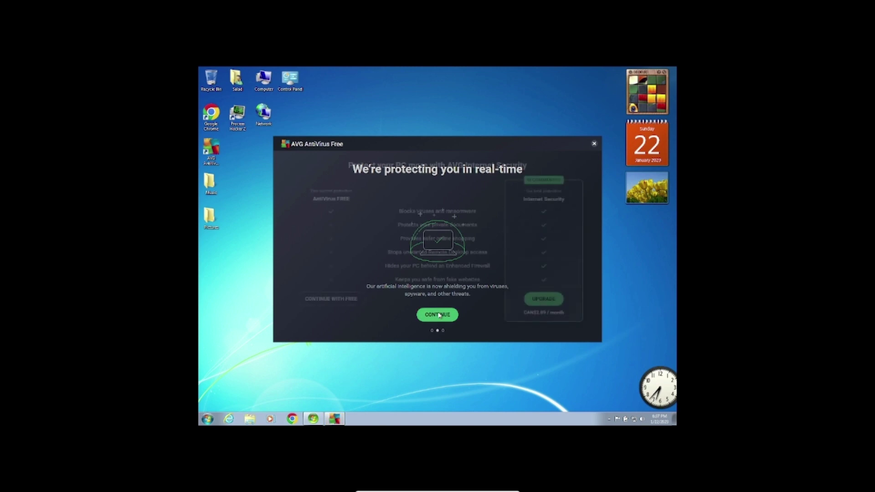
{"action": "left_click", "coordinate": [595, 145]}
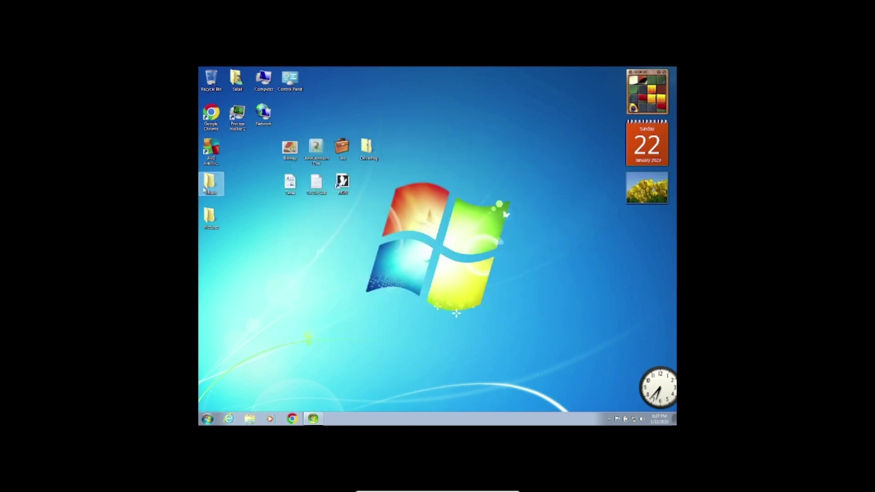
{"action": "right_click", "coordinate": [286, 280]}
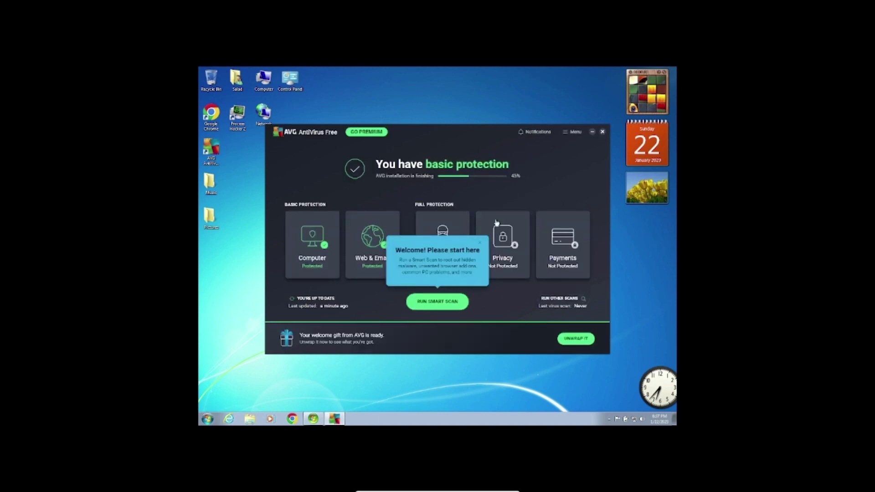
{"action": "left_click", "coordinate": [480, 243]}
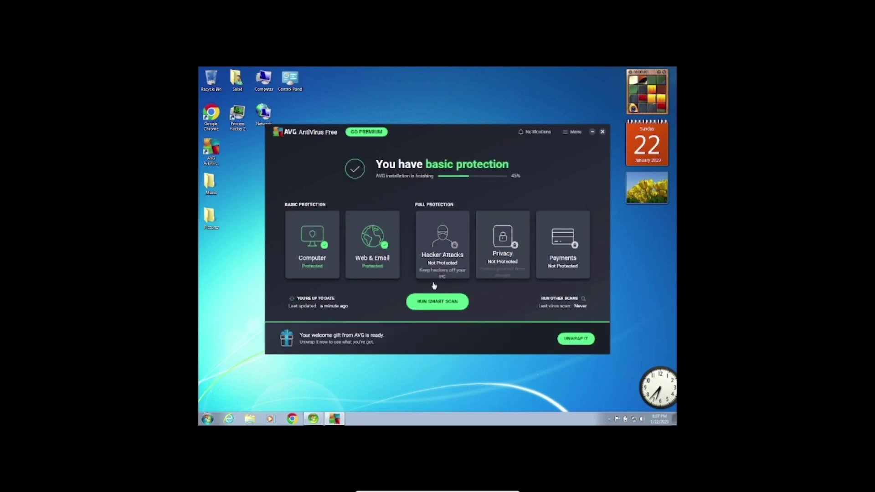
{"action": "left_click", "coordinate": [592, 132]}
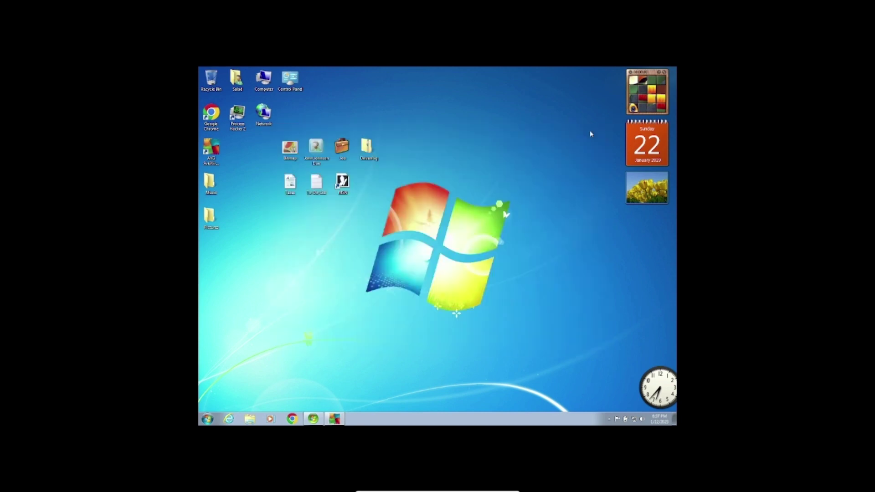
Step: Move the seven loose icons beside the gadgets, the AVG shortcut next to Network, and Music and Pictures under Google Chrome and Process Hacker 2
{"action": "left_click_drag", "start_coordinate": [439, 212], "coordinate": [505, 82]}
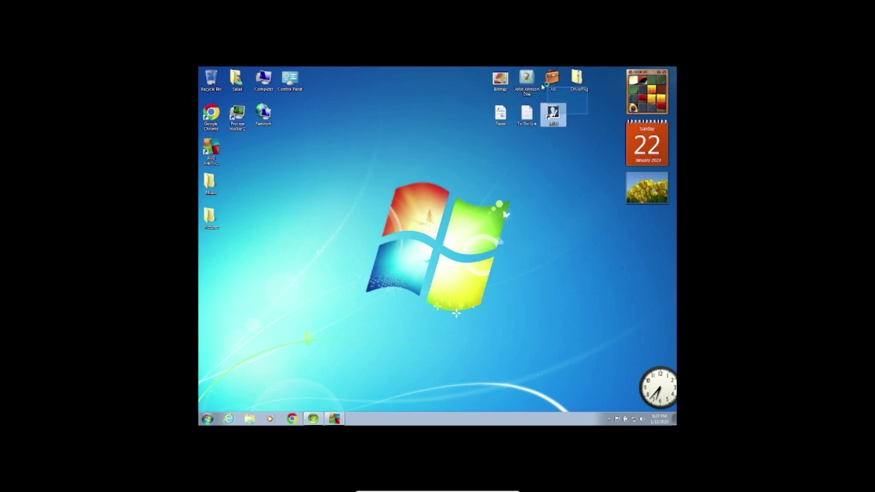
{"action": "key", "text": "F5"}
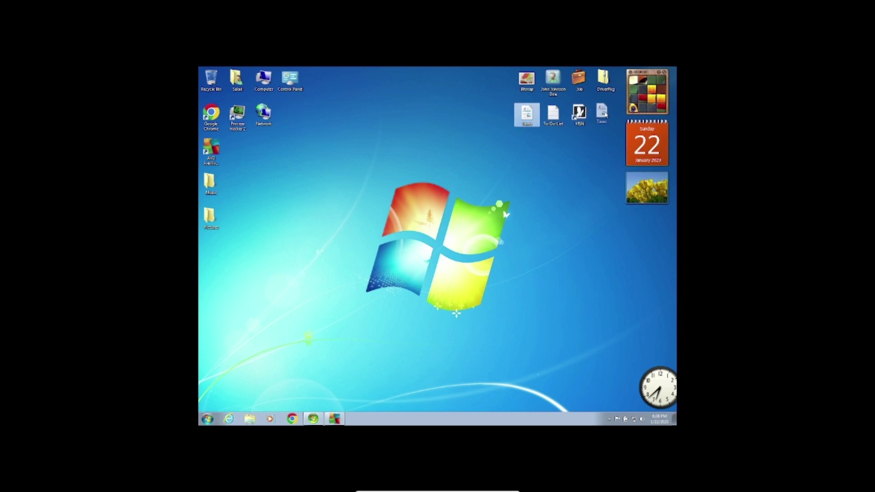
{"action": "left_click_drag", "start_coordinate": [210, 215], "coordinate": [290, 114]}
{"action": "left_click_drag", "start_coordinate": [209, 182], "coordinate": [210, 147]}
{"action": "left_click_drag", "start_coordinate": [236, 182], "coordinate": [236, 147]}
Step: Place the contact and bitmap beside Control Panel and AVG, To-Do List, Job and DriverPkg after Pictures, and MSN and the document below
{"action": "left_click_drag", "start_coordinate": [553, 80], "coordinate": [316, 83]}
{"action": "left_click_drag", "start_coordinate": [527, 79], "coordinate": [317, 116]}
{"action": "left_click_drag", "start_coordinate": [550, 122], "coordinate": [260, 155]}
{"action": "left_click_drag", "start_coordinate": [567, 101], "coordinate": [616, 71]}
{"action": "left_click_drag", "start_coordinate": [585, 85], "coordinate": [296, 153]}
{"action": "left_click_drag", "start_coordinate": [565, 135], "coordinate": [238, 183]}
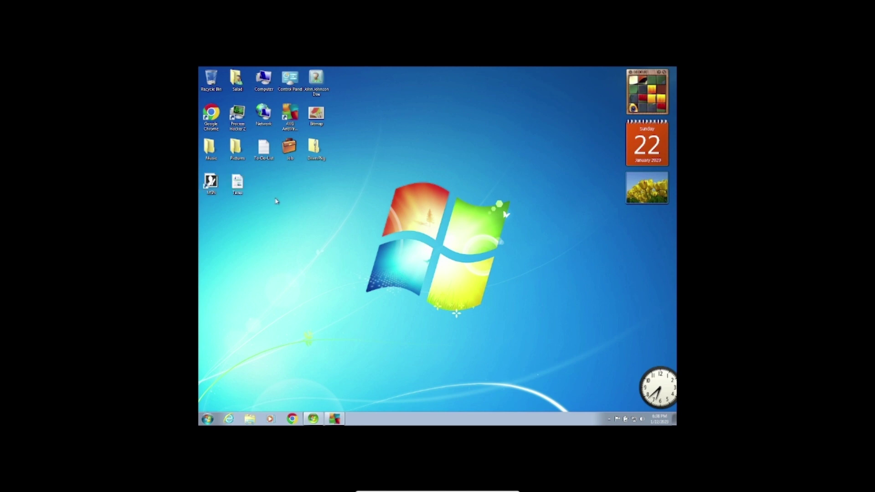
Step: Minimize the reopened AVG window and start Windows Task Manager
{"action": "left_click", "coordinate": [313, 419]}
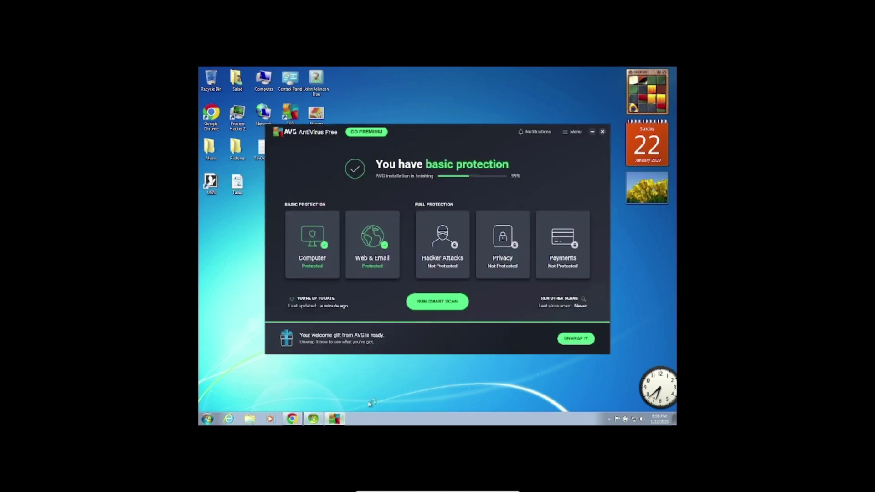
{"action": "left_click", "coordinate": [591, 133]}
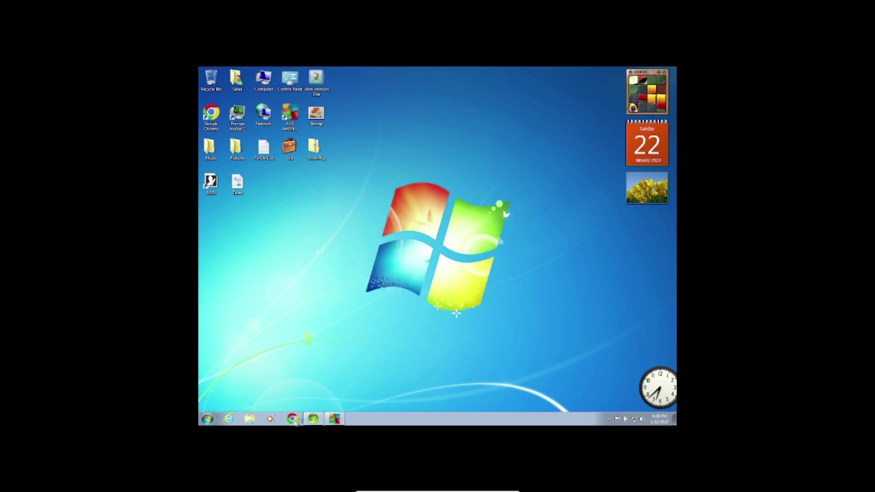
{"action": "left_click_drag", "start_coordinate": [258, 246], "coordinate": [611, 203]}
{"action": "right_click", "coordinate": [390, 421]}
{"action": "left_click", "coordinate": [410, 397]}
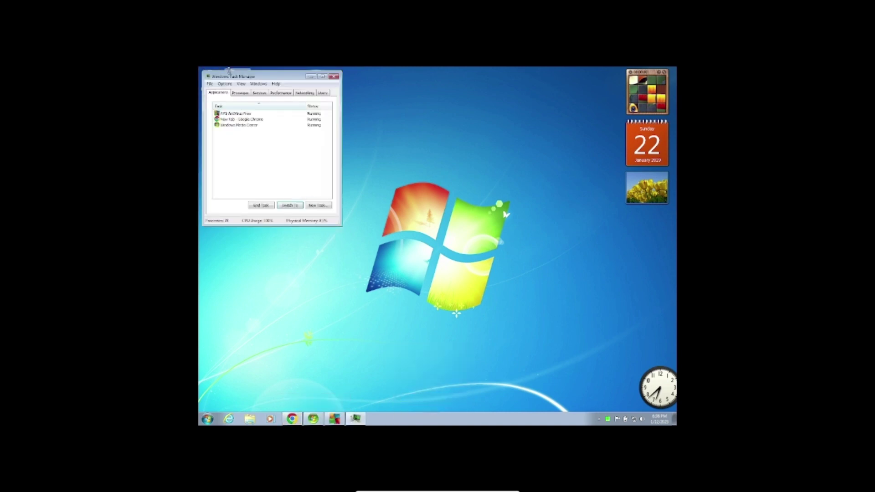